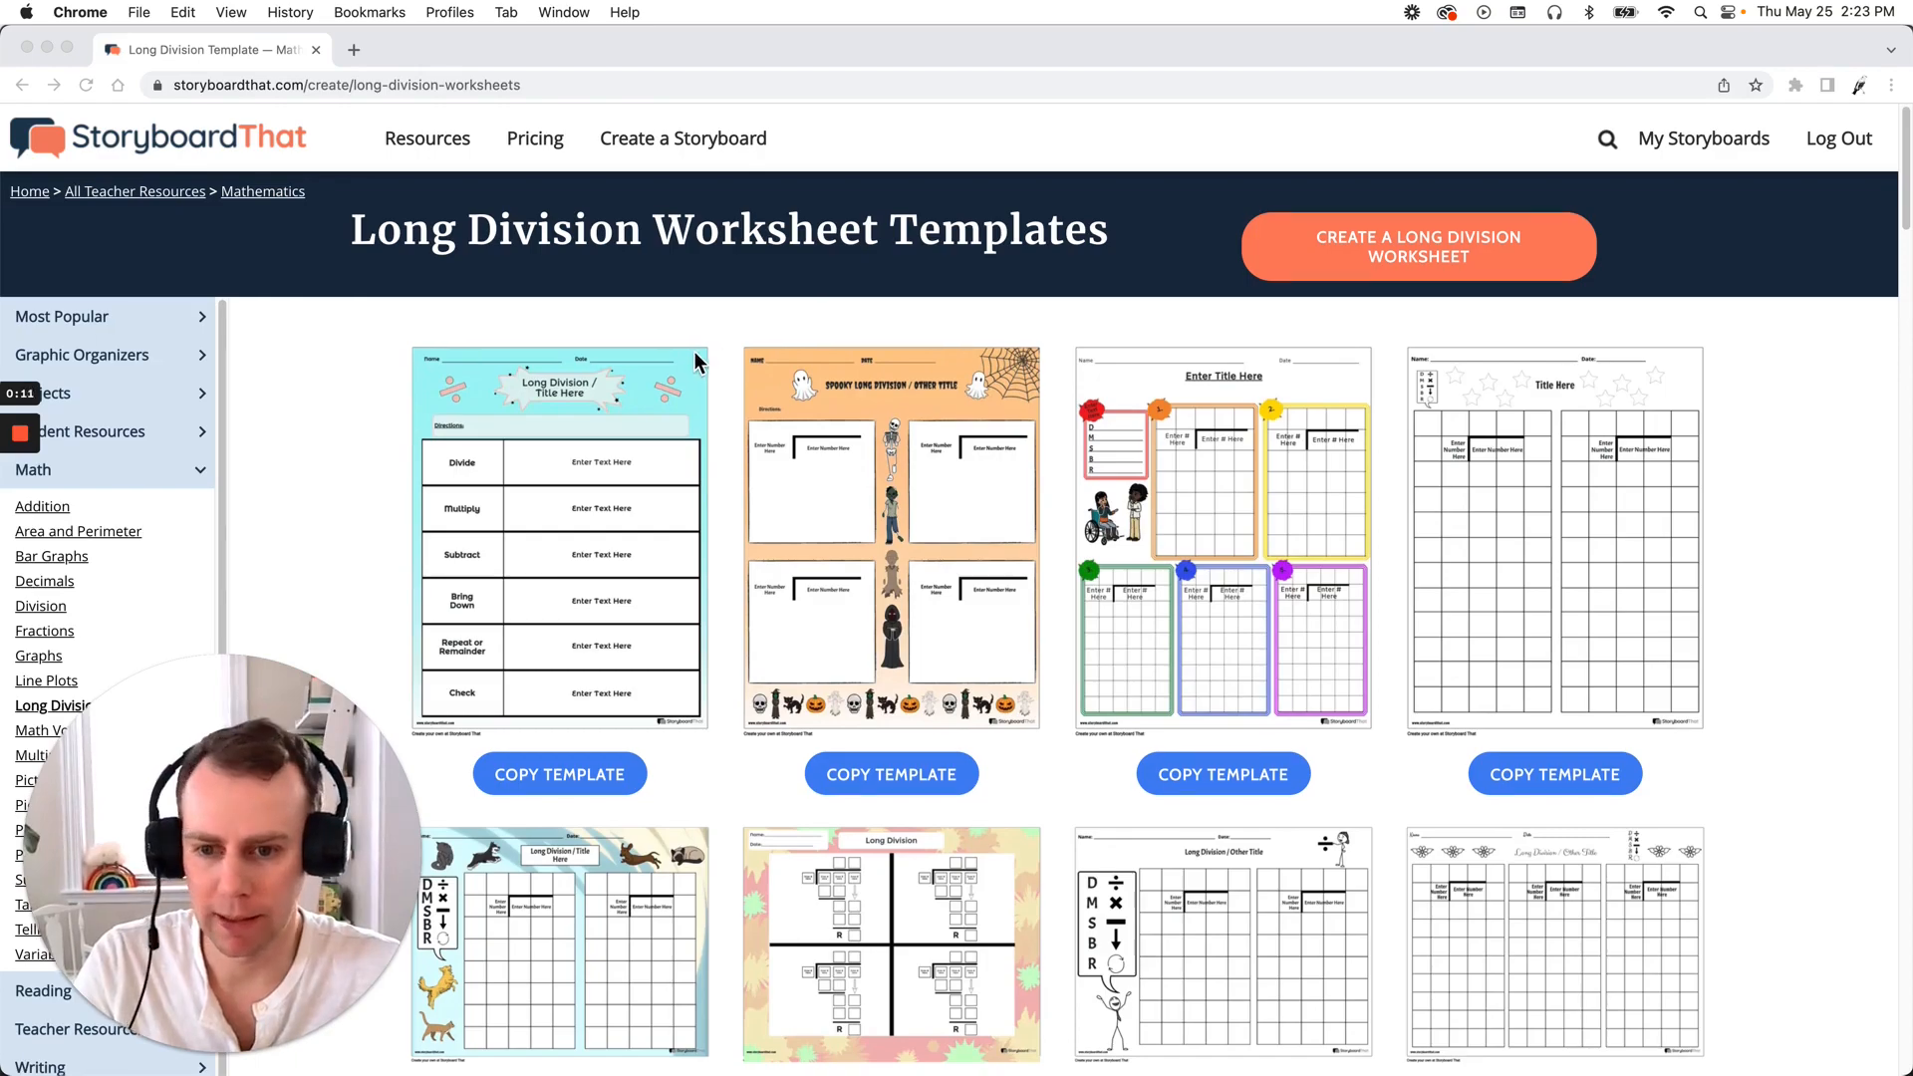
- Browse the long division worksheet templates and copy the orange spooky Halloween one
{"action": "scroll", "coordinate": [693, 351], "scroll_direction": "down", "scroll_amount": 4}
{"action": "scroll", "coordinate": [643, 384], "scroll_direction": "down", "scroll_amount": 2}
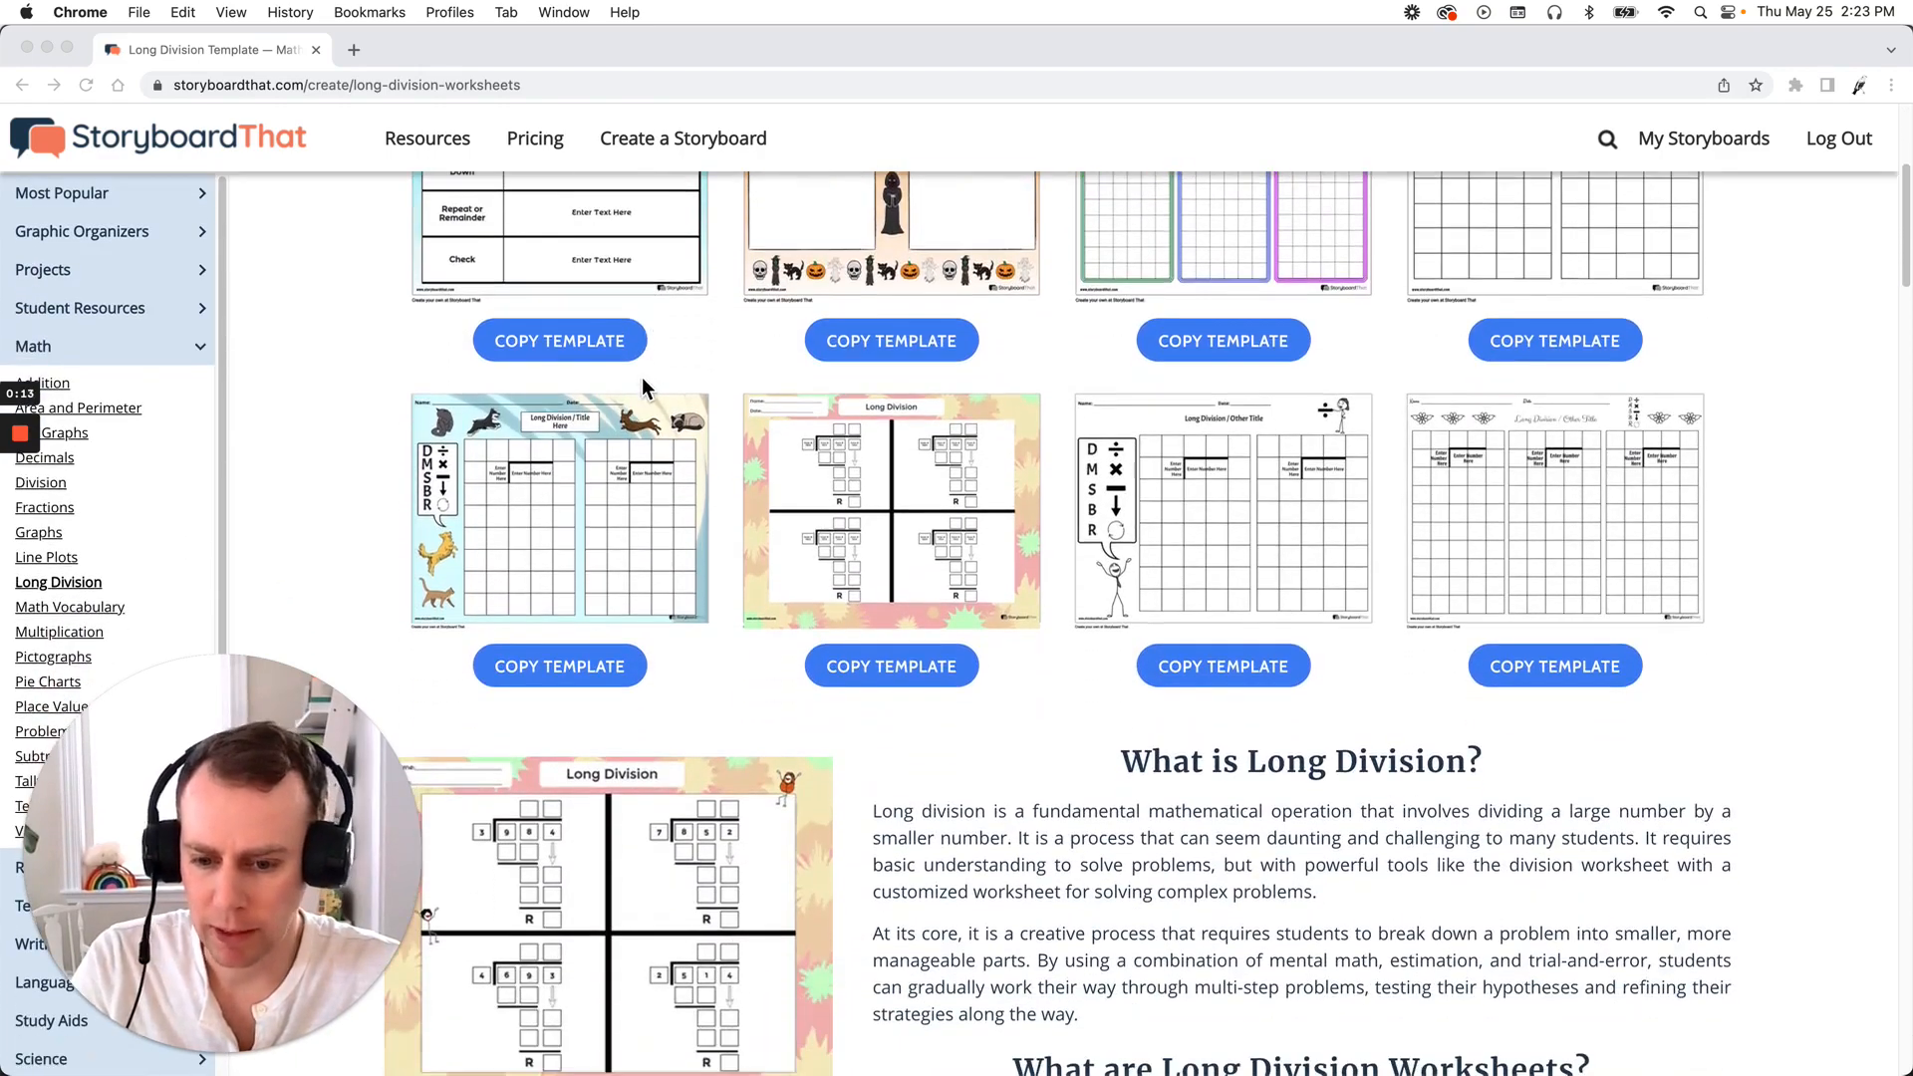
{"action": "scroll", "coordinate": [718, 388], "scroll_direction": "up", "scroll_amount": 4}
{"action": "scroll", "coordinate": [737, 391], "scroll_direction": "up", "scroll_amount": 3}
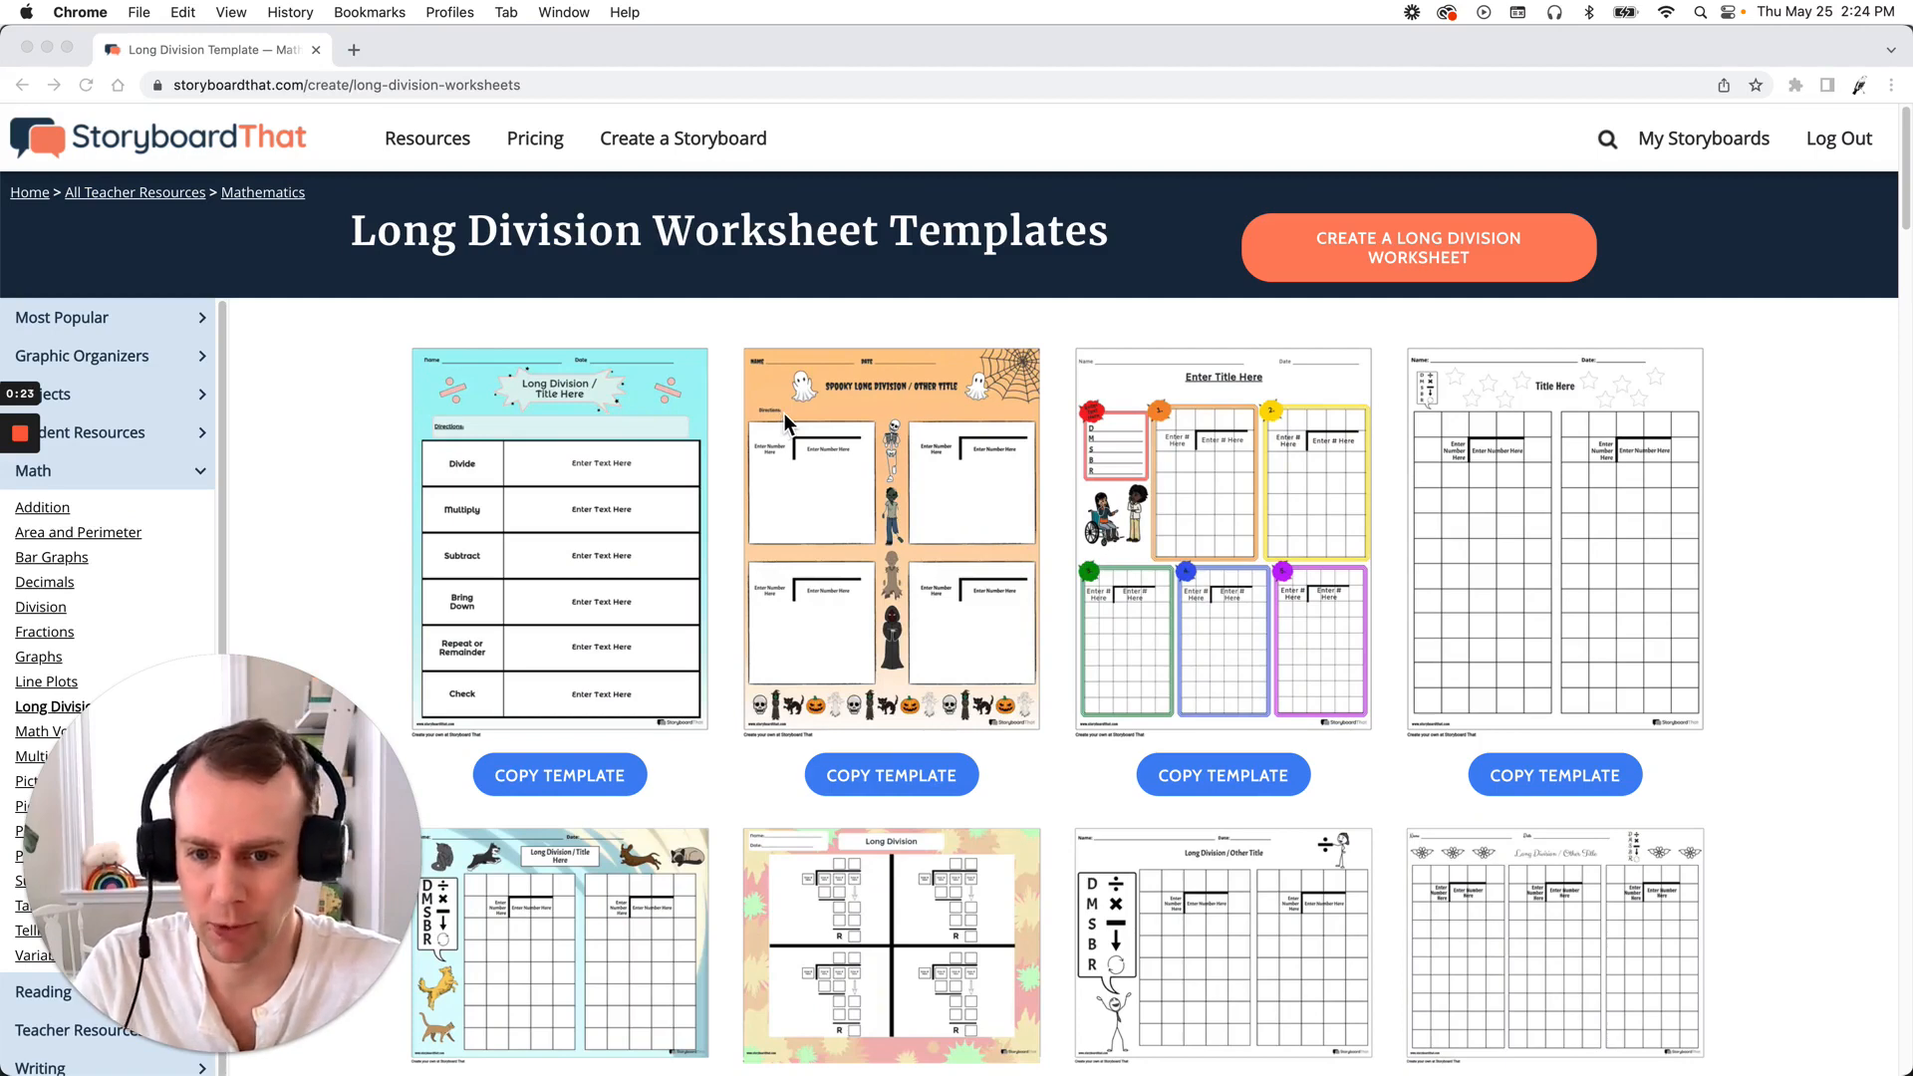
{"action": "left_click", "coordinate": [1026, 797]}
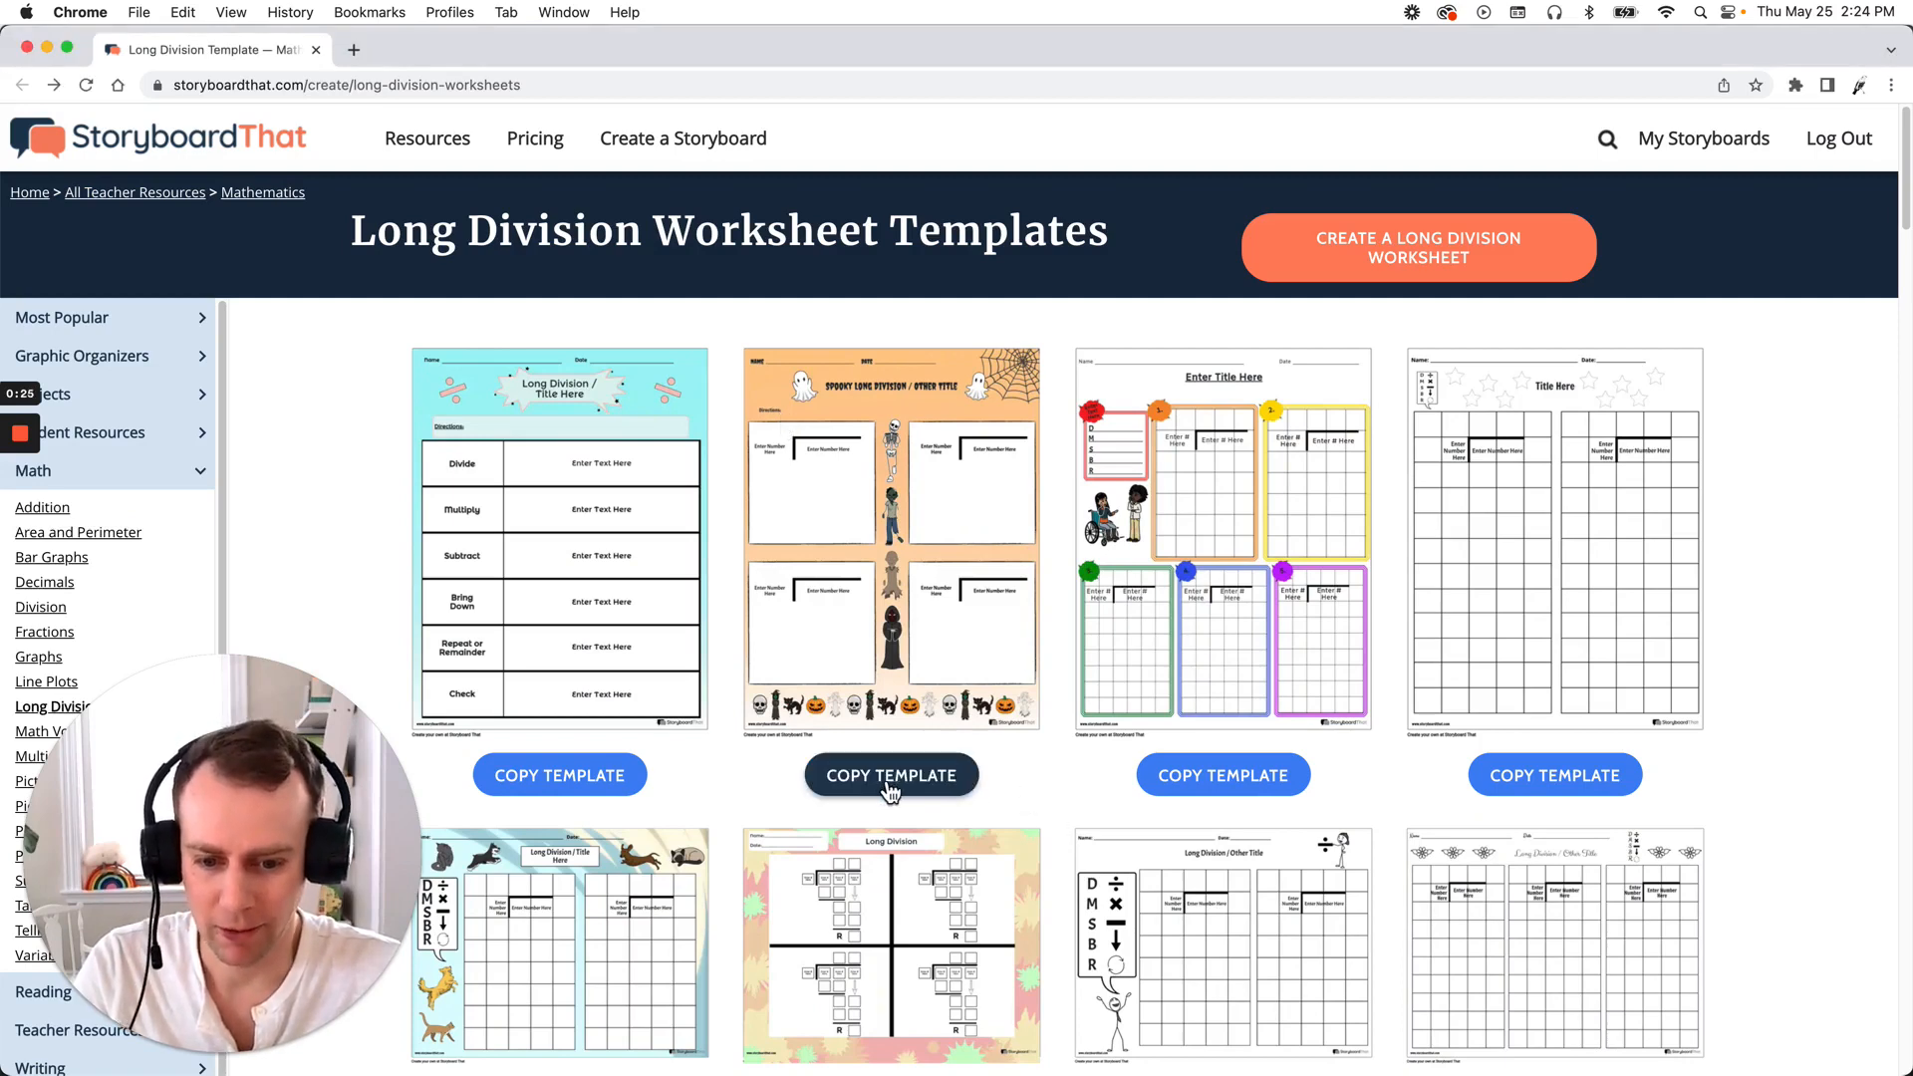
{"action": "left_click", "coordinate": [884, 790]}
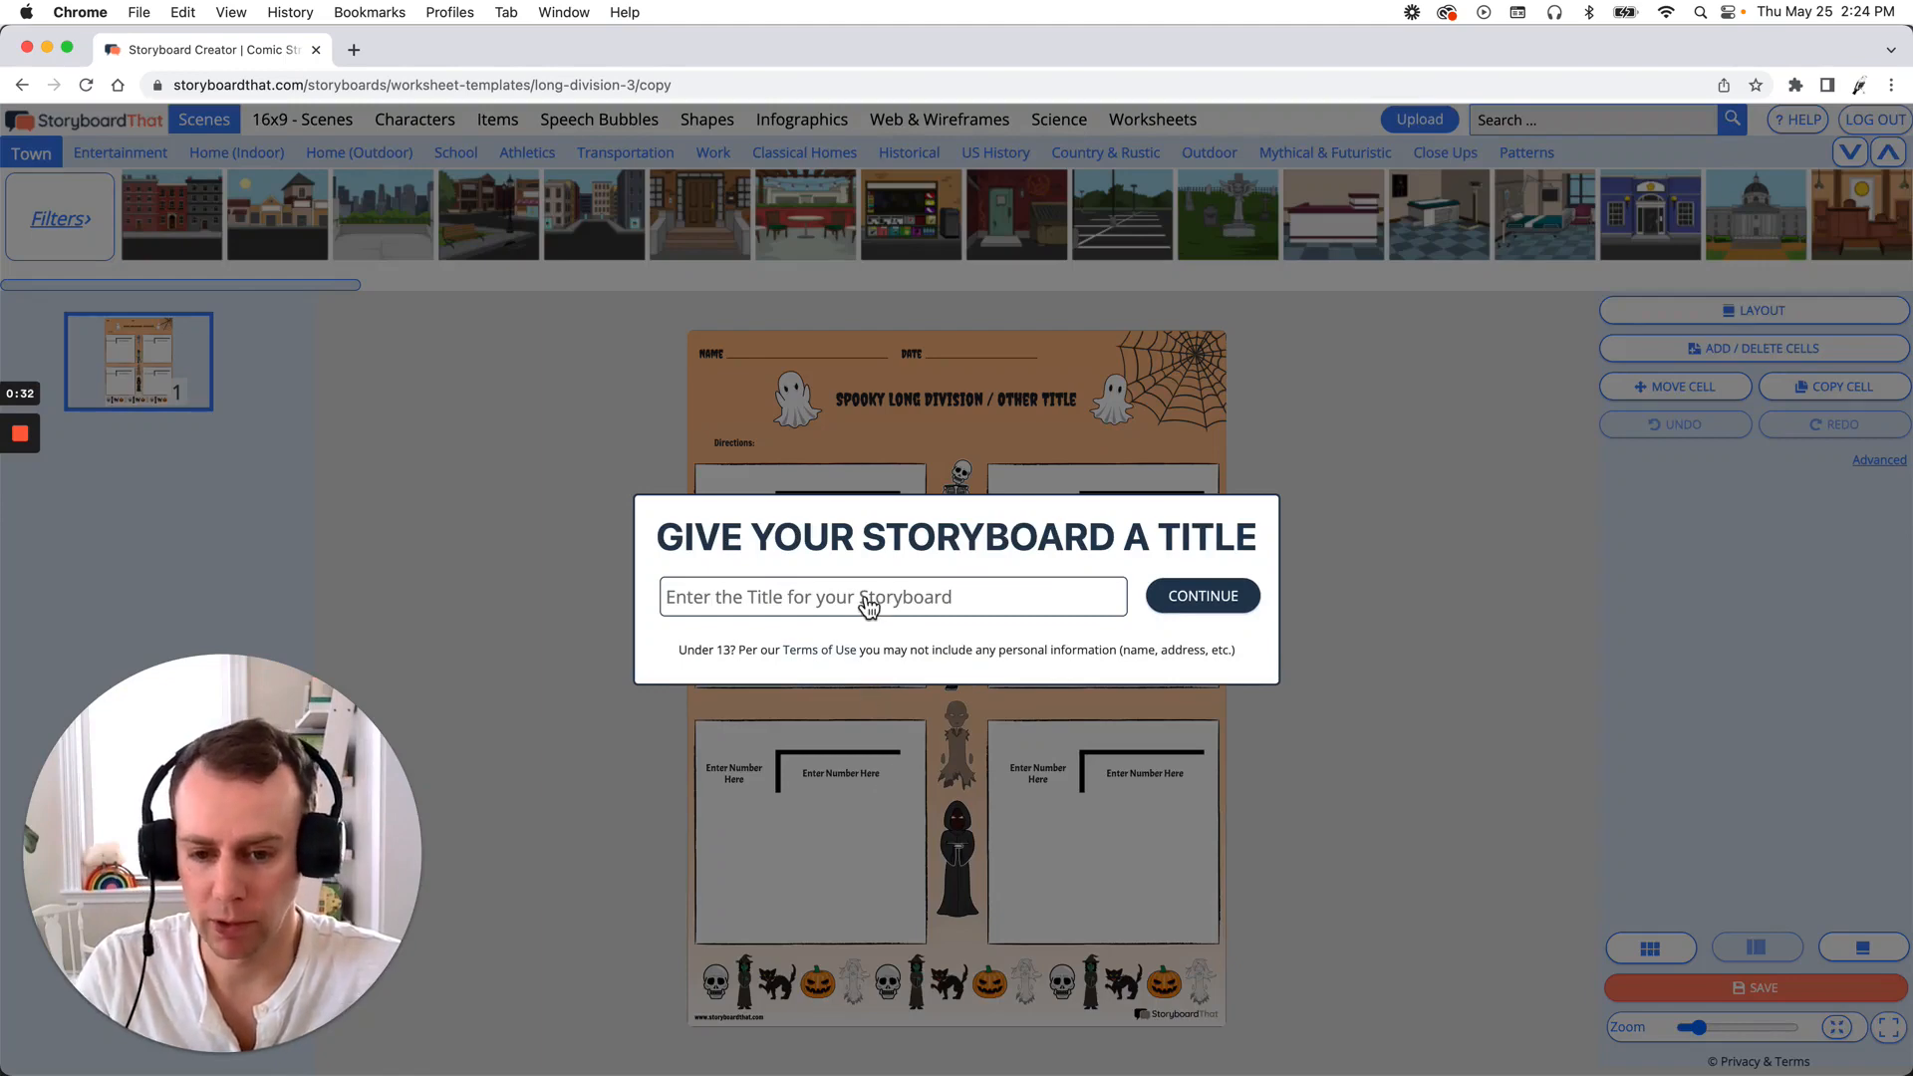
- Title the copied storyboard "Template 1" and continue to the editor
{"action": "left_click", "coordinate": [900, 601]}
{"action": "type", "text": "Templ"}
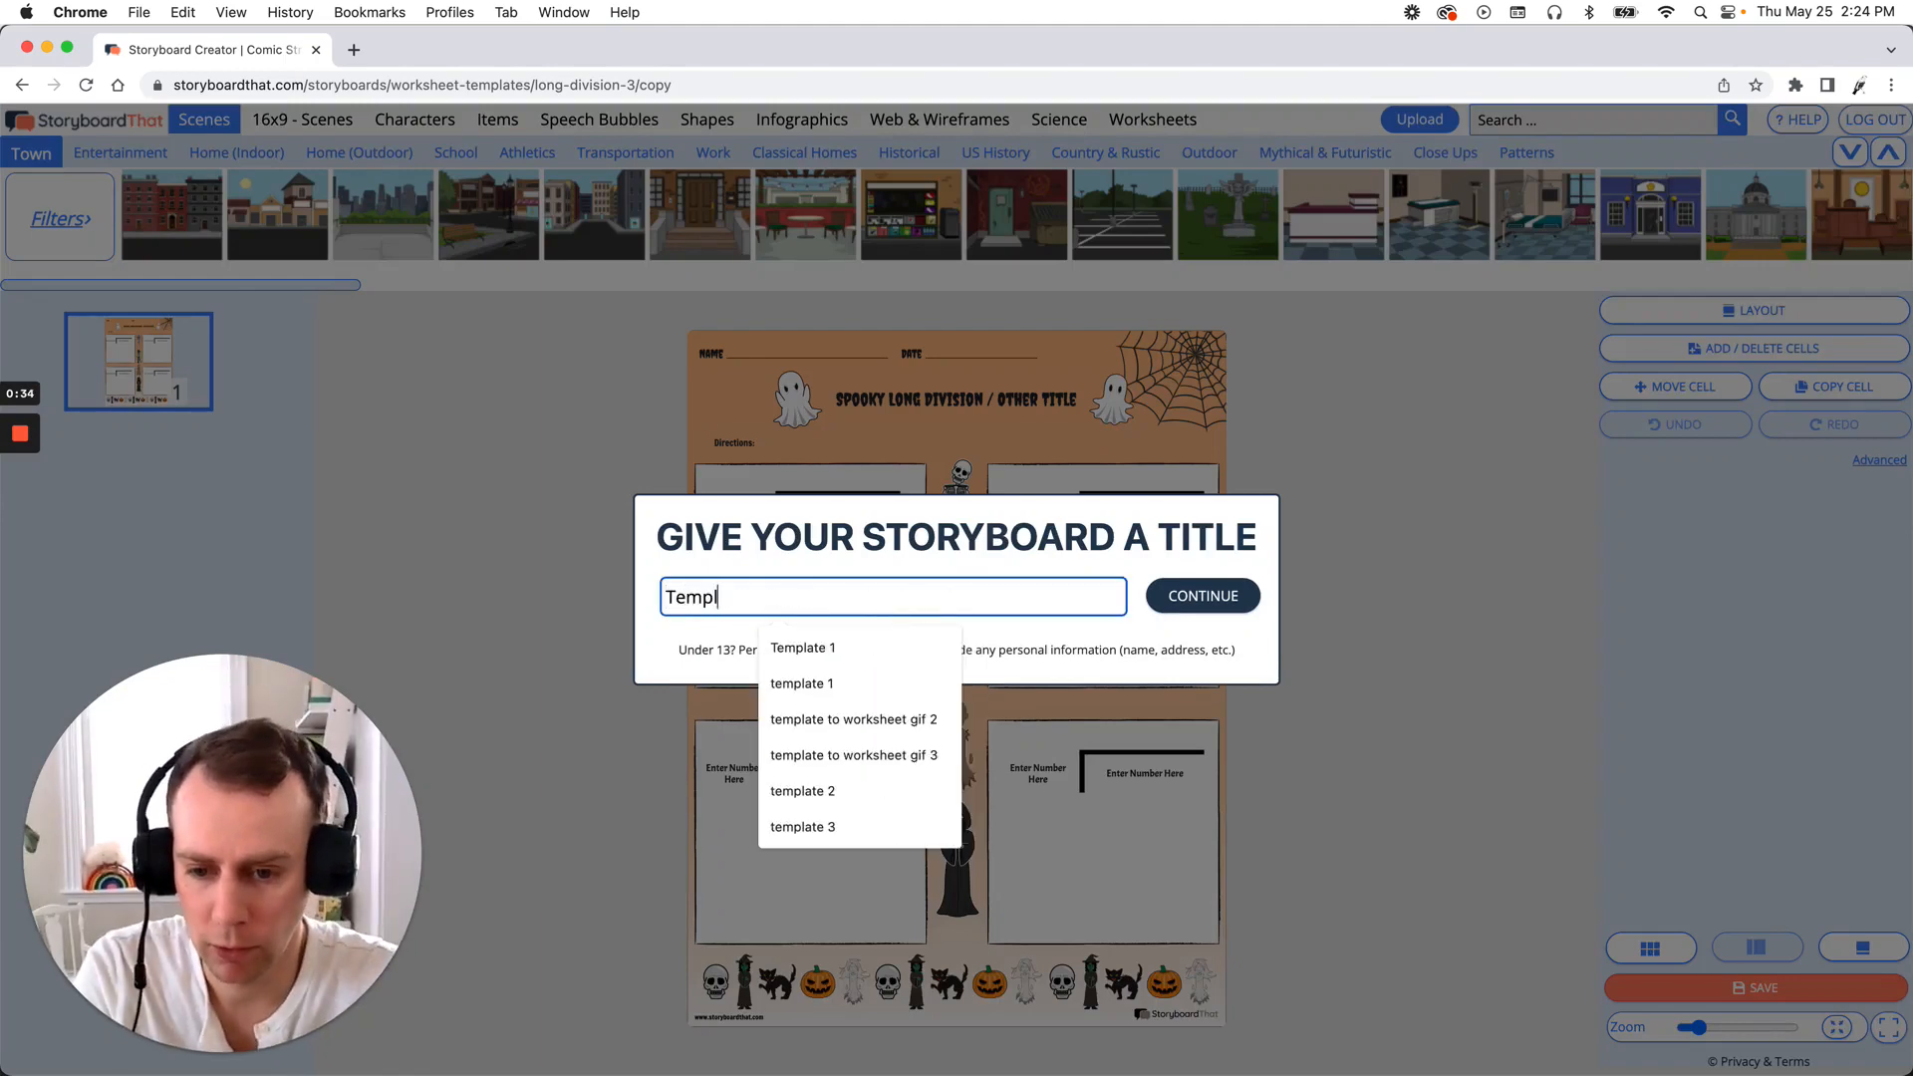
{"action": "type", "text": "ate 1"}
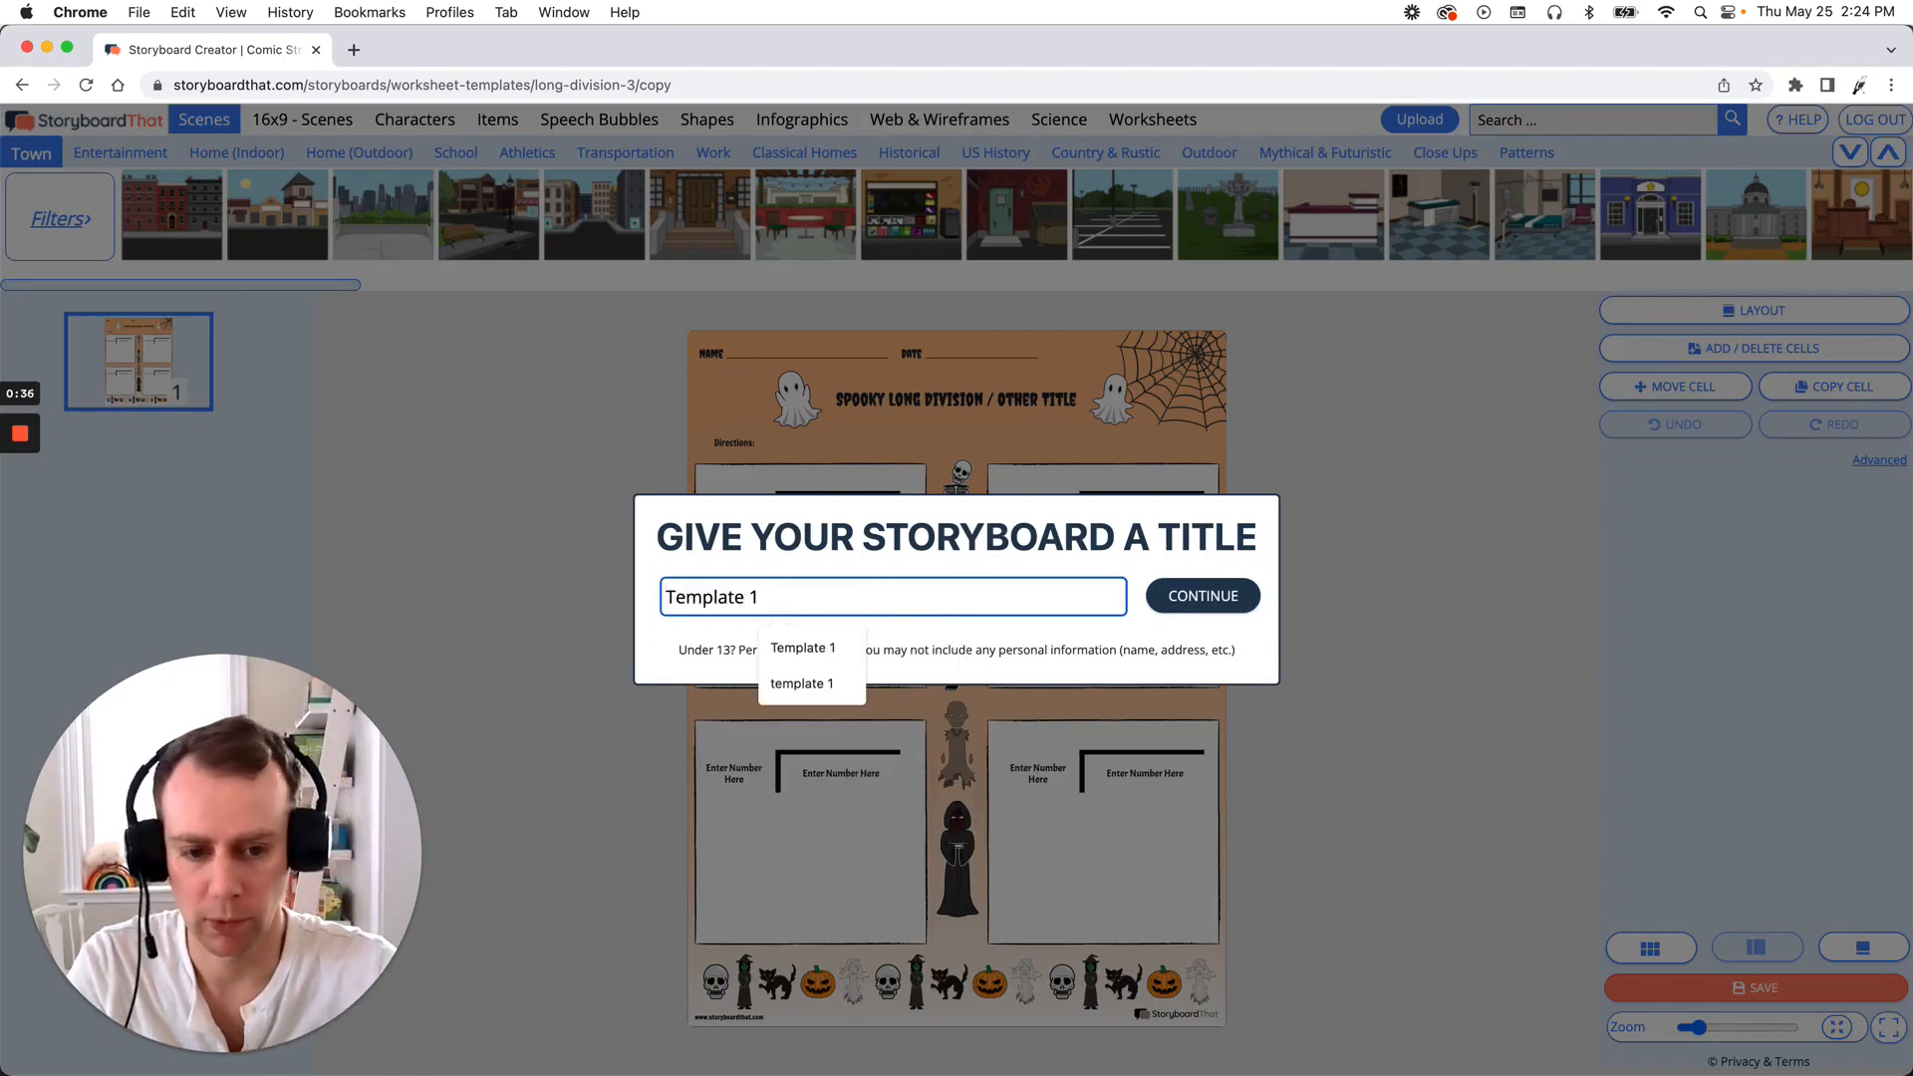
{"action": "left_click", "coordinate": [1160, 595]}
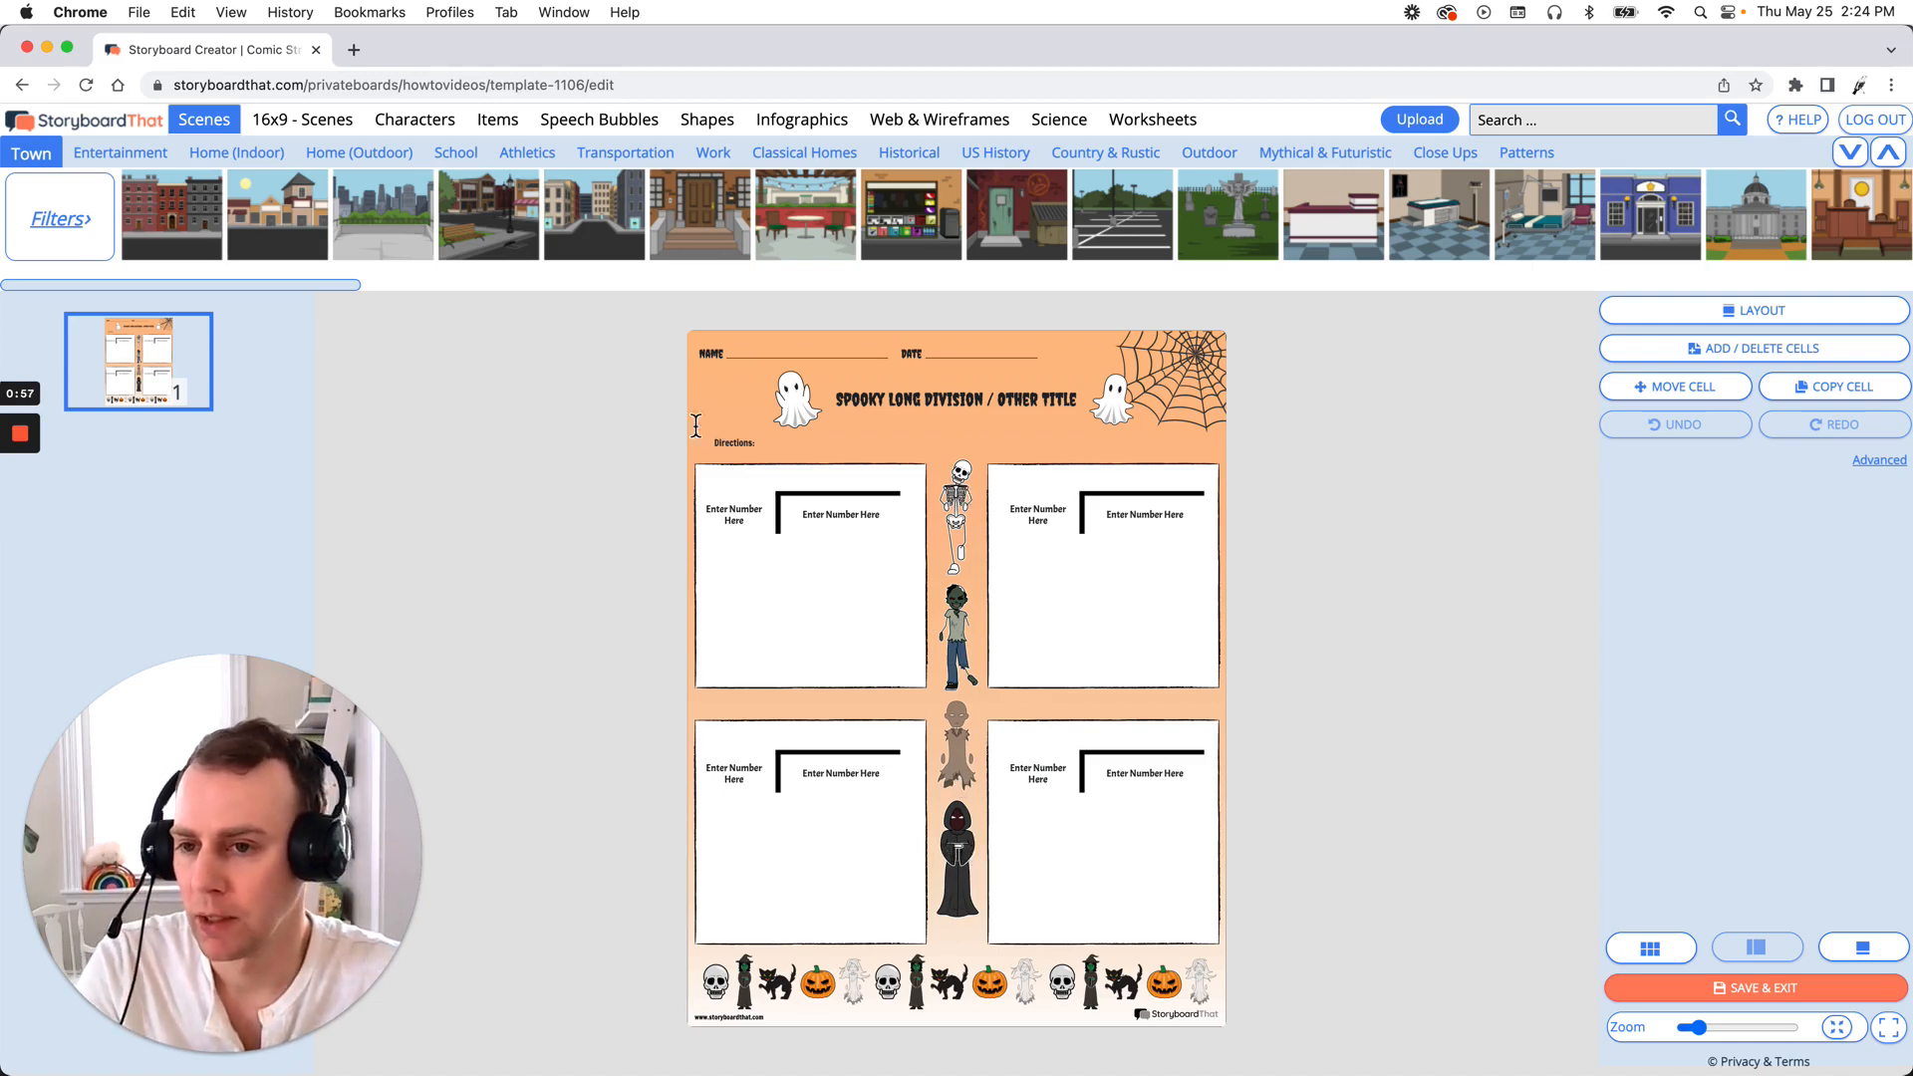
- Add the witch with a broom from the Monsters & Myths characters to the upper-left problem box
{"action": "left_click", "coordinate": [426, 122]}
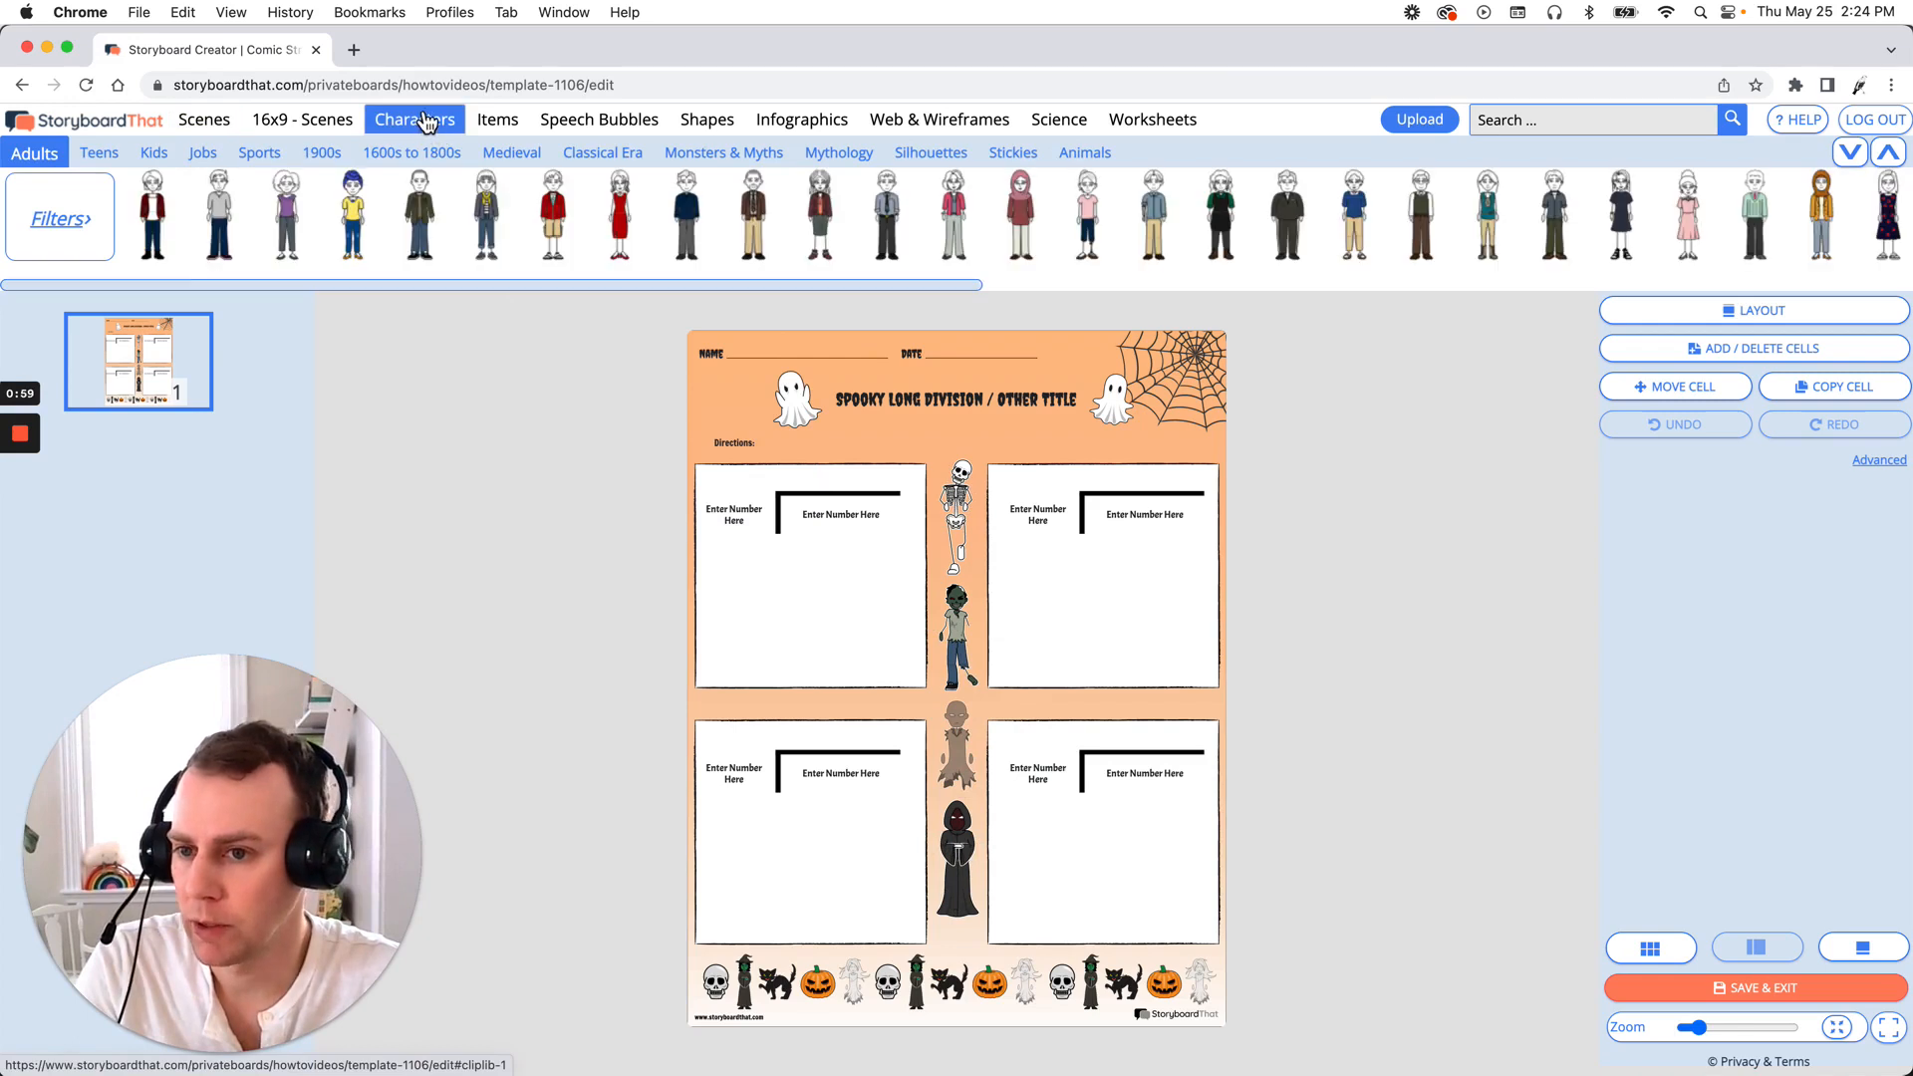
{"action": "left_click", "coordinate": [733, 160]}
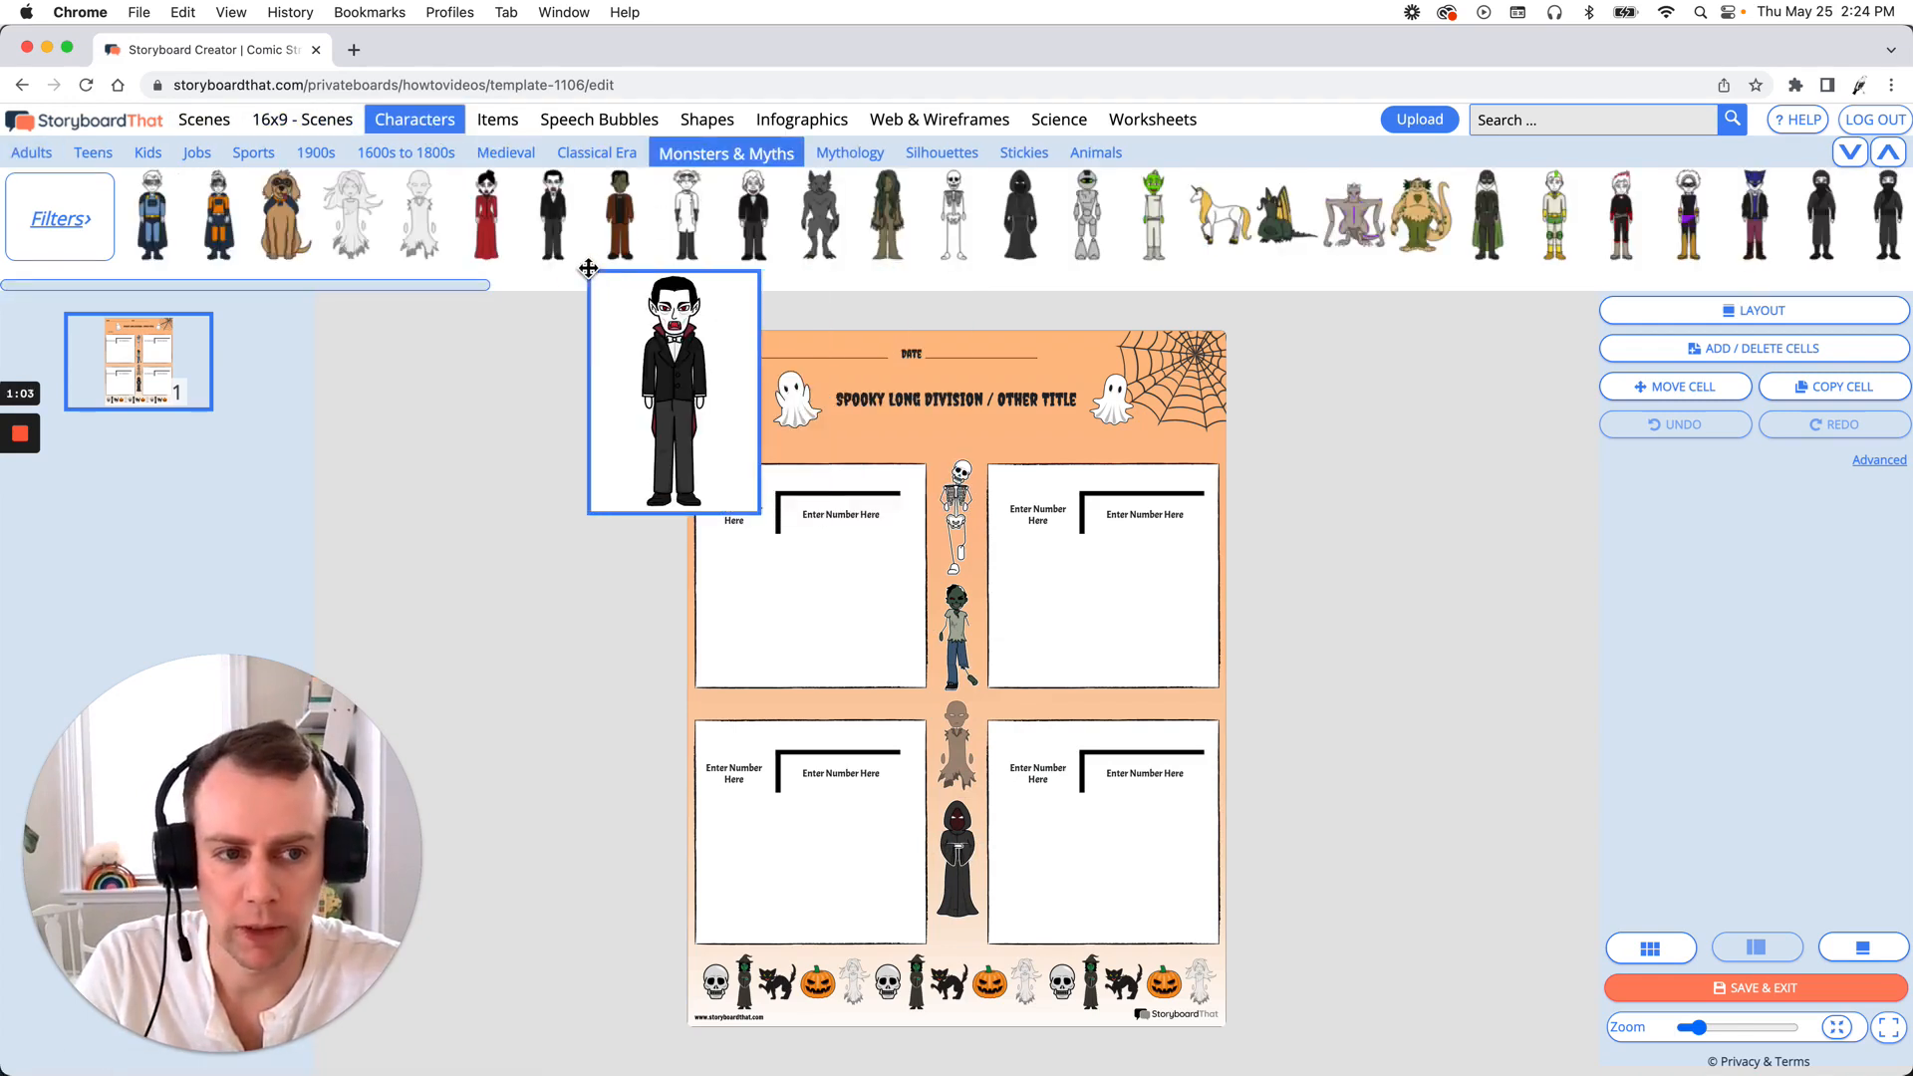
{"action": "left_click_drag", "start_coordinate": [430, 293], "coordinate": [577, 286]}
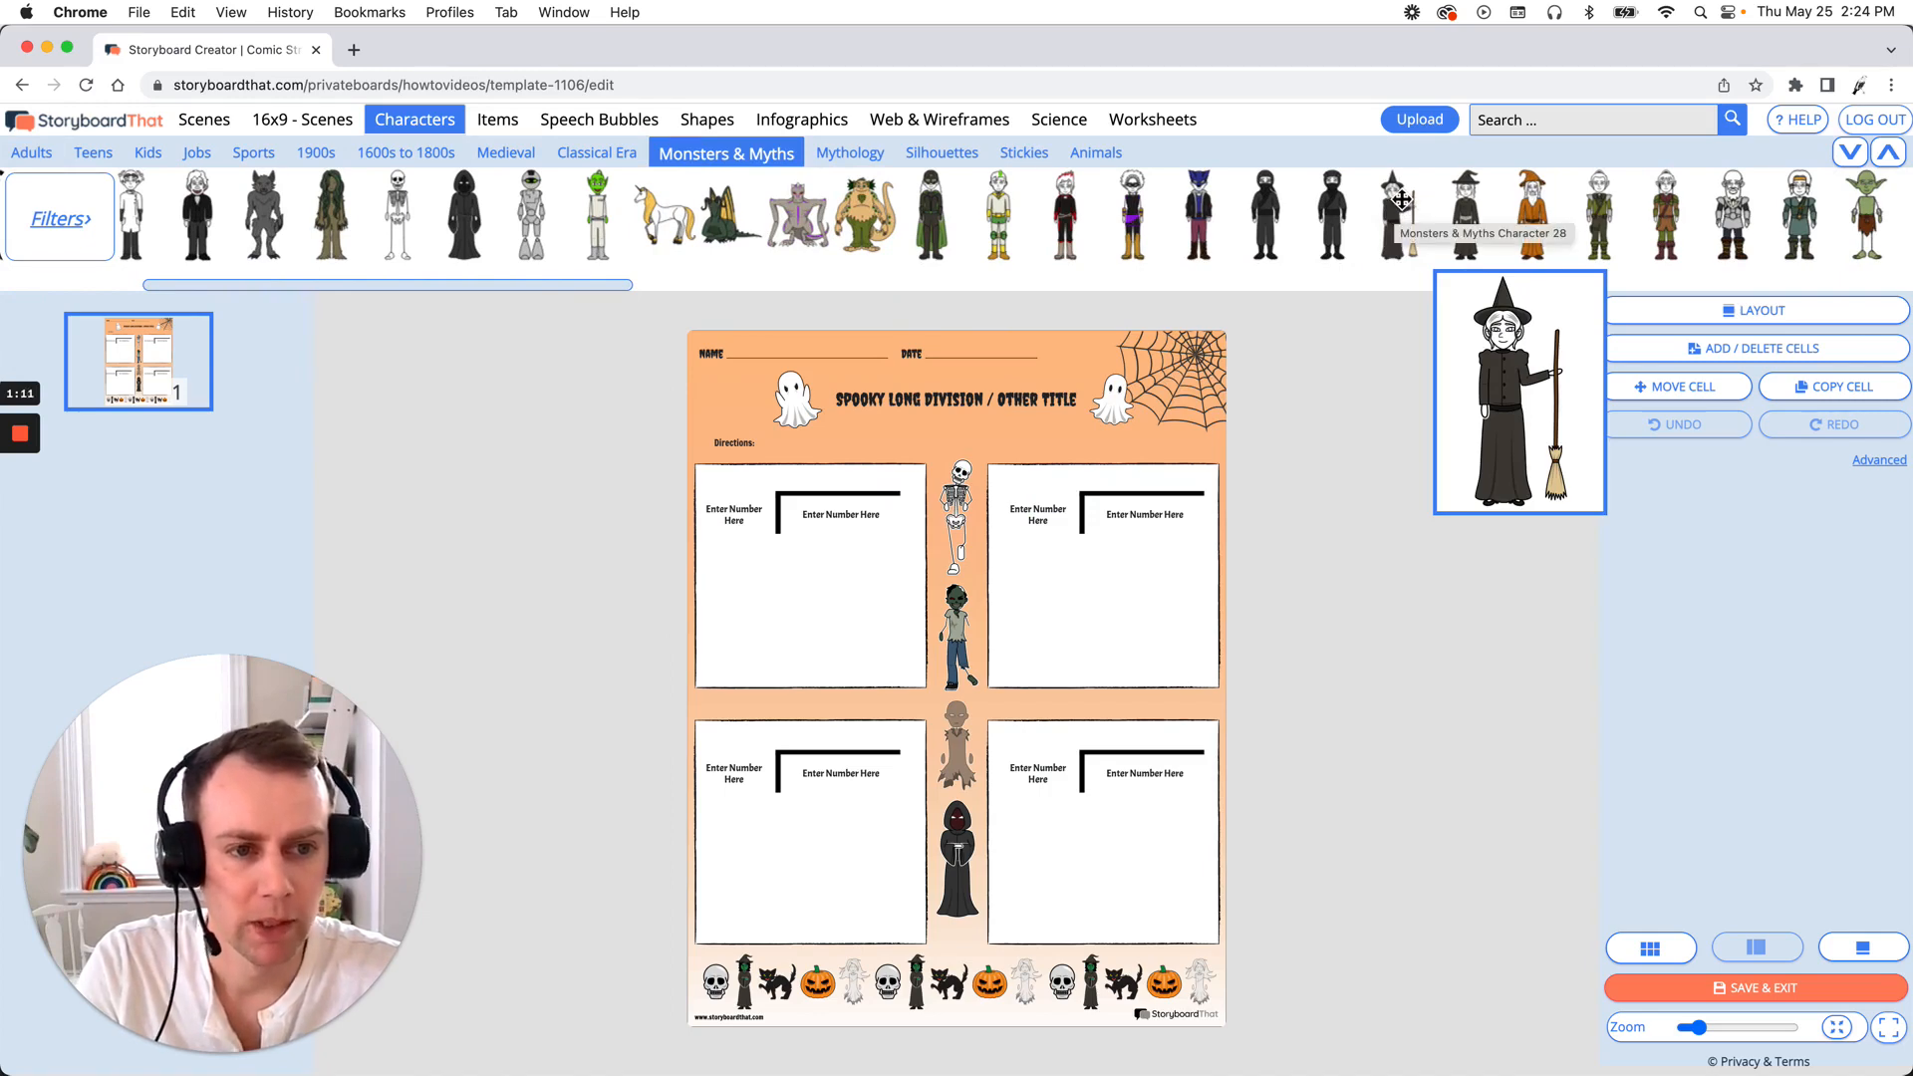
{"action": "left_click_drag", "start_coordinate": [1402, 200], "coordinate": [744, 586]}
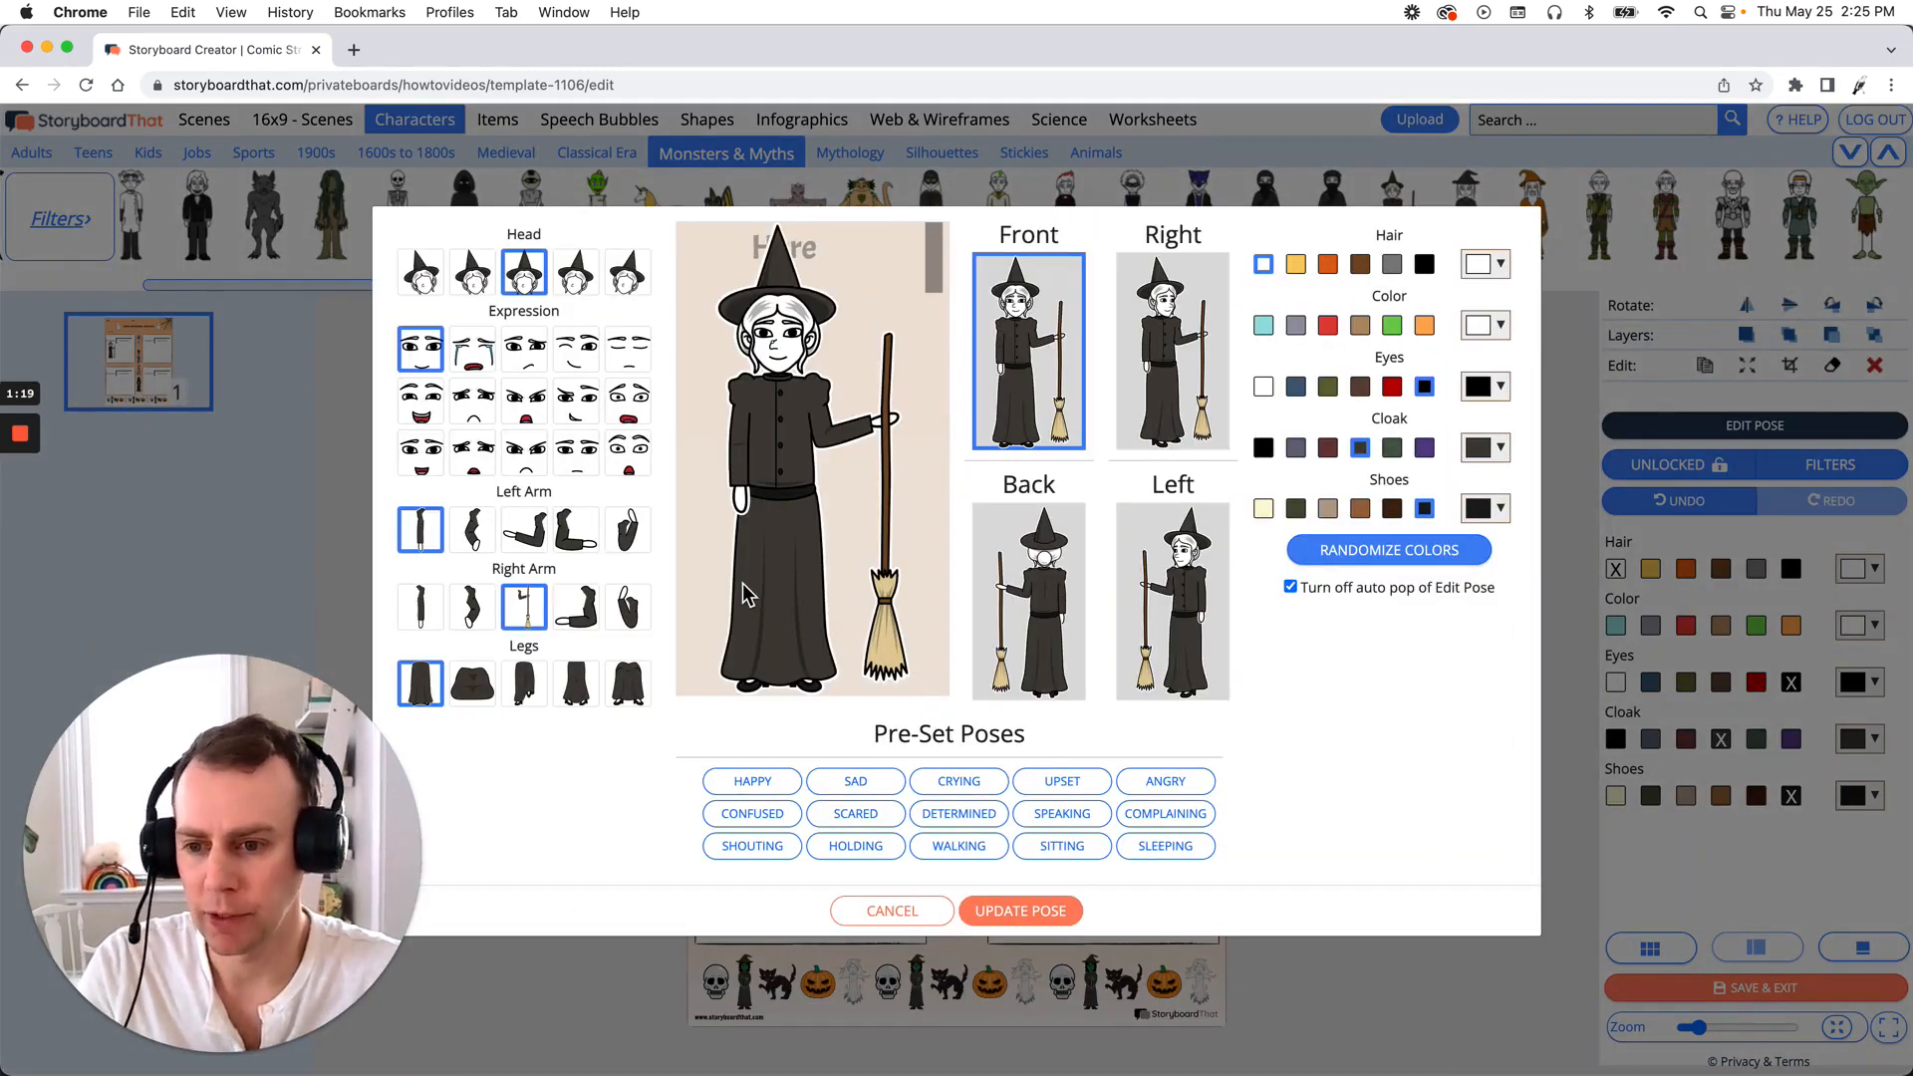
- Update the witch's pose with an open-mouthed smile, an outstretched left arm, black hair and green skin
{"action": "left_click", "coordinate": [426, 466]}
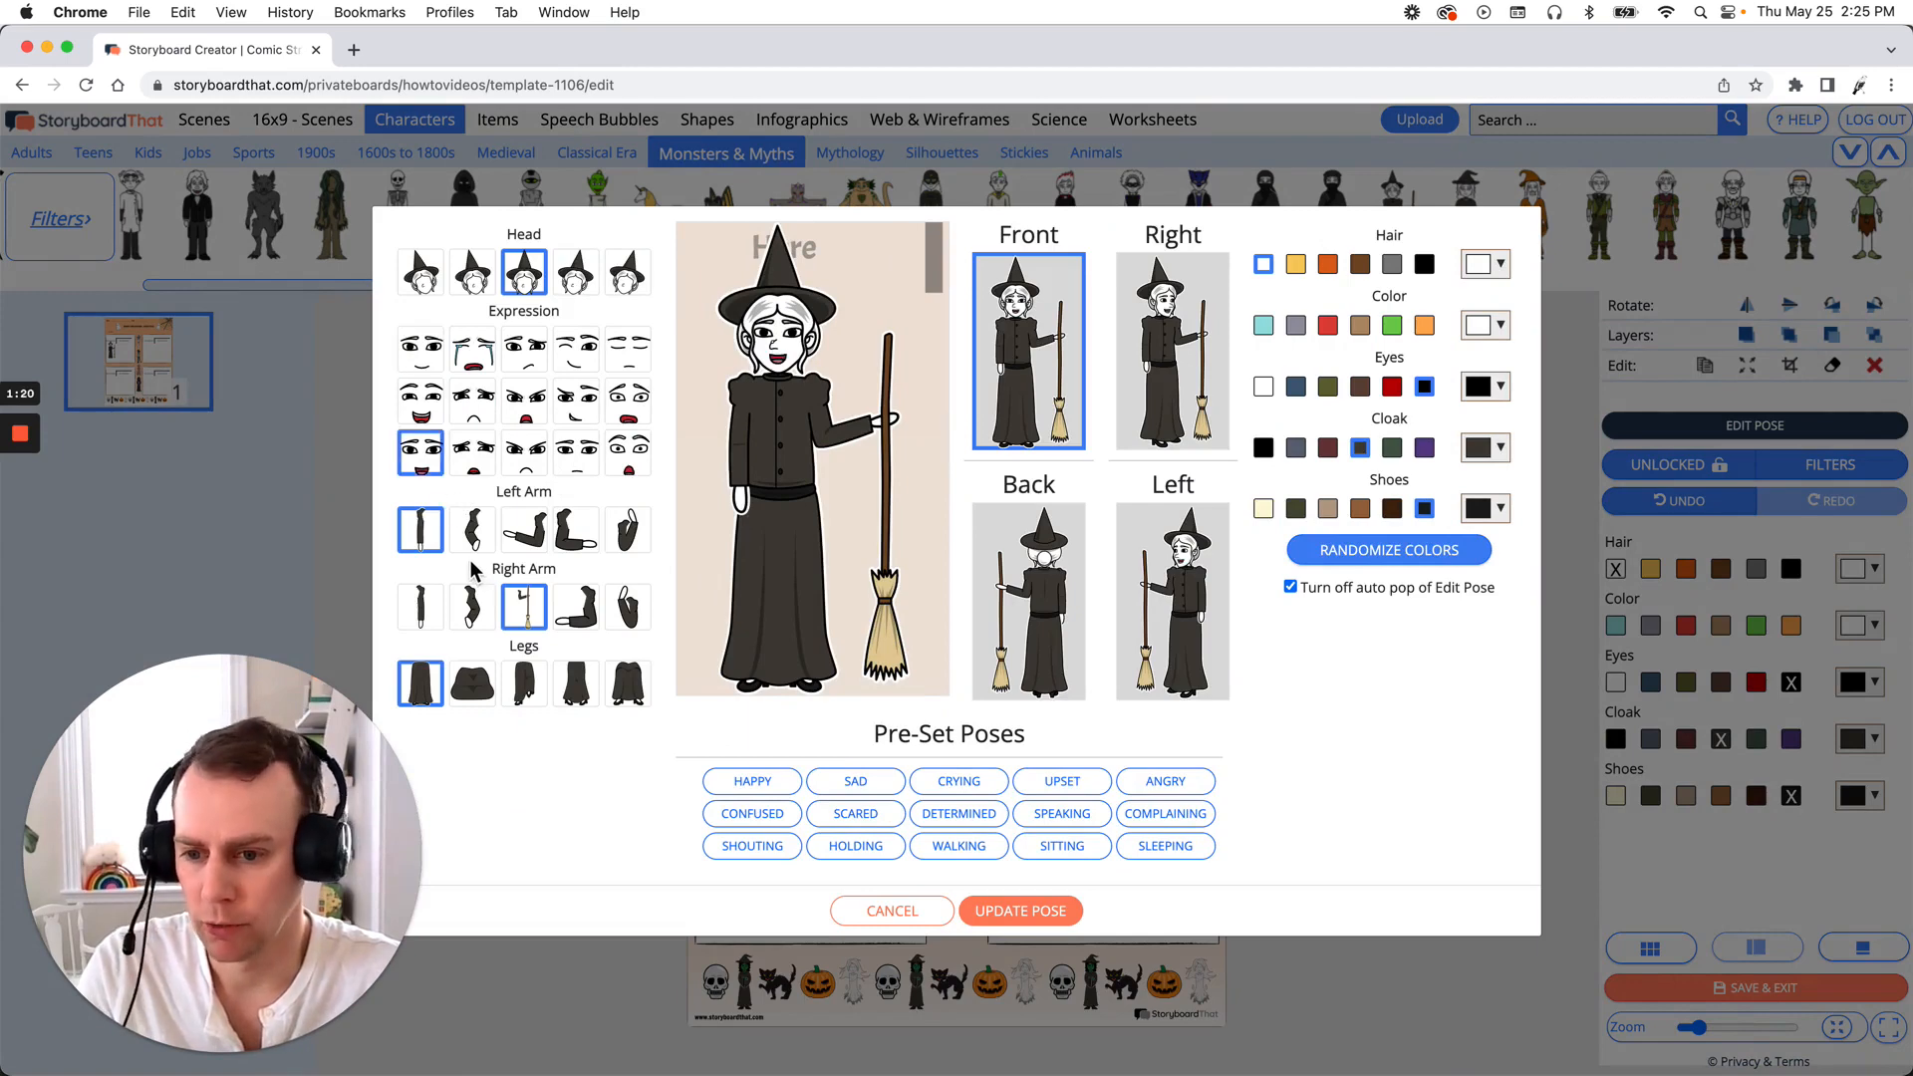
{"action": "left_click", "coordinate": [520, 543]}
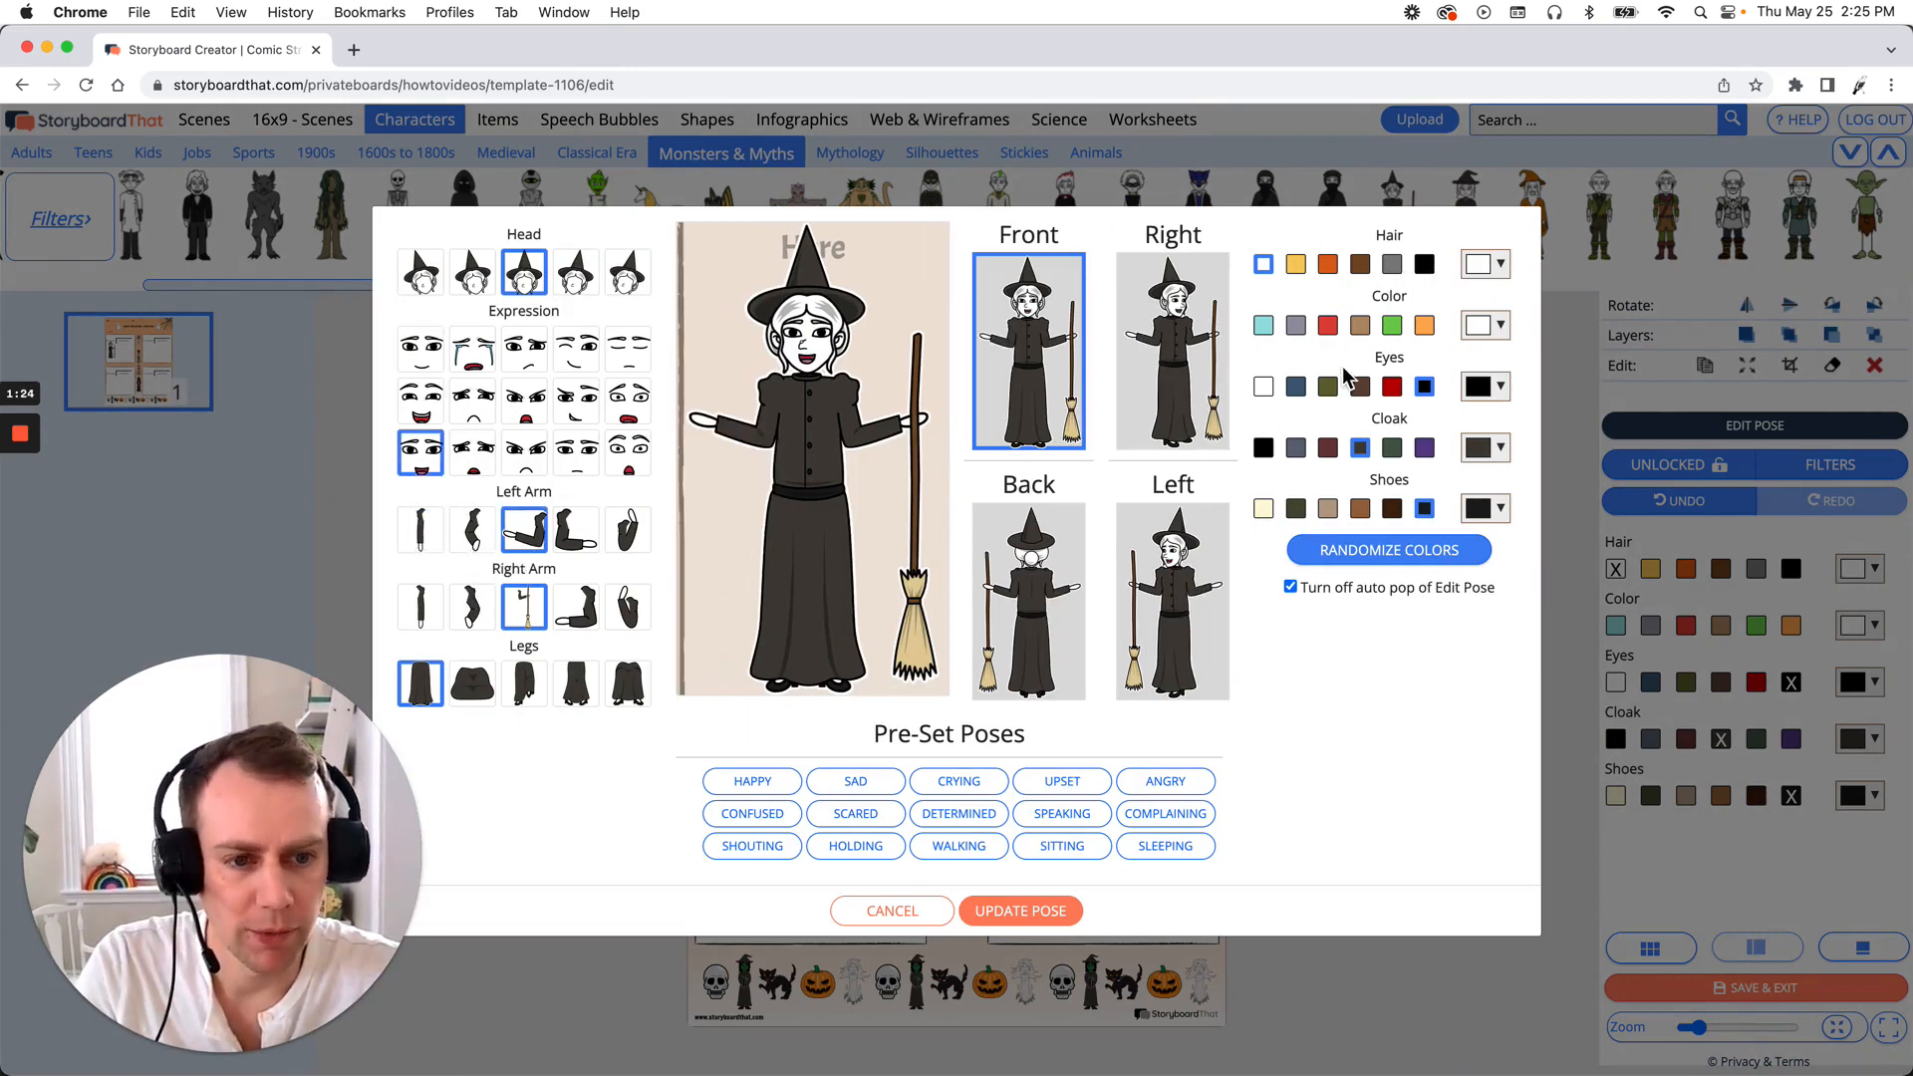
{"action": "left_click", "coordinate": [1424, 264]}
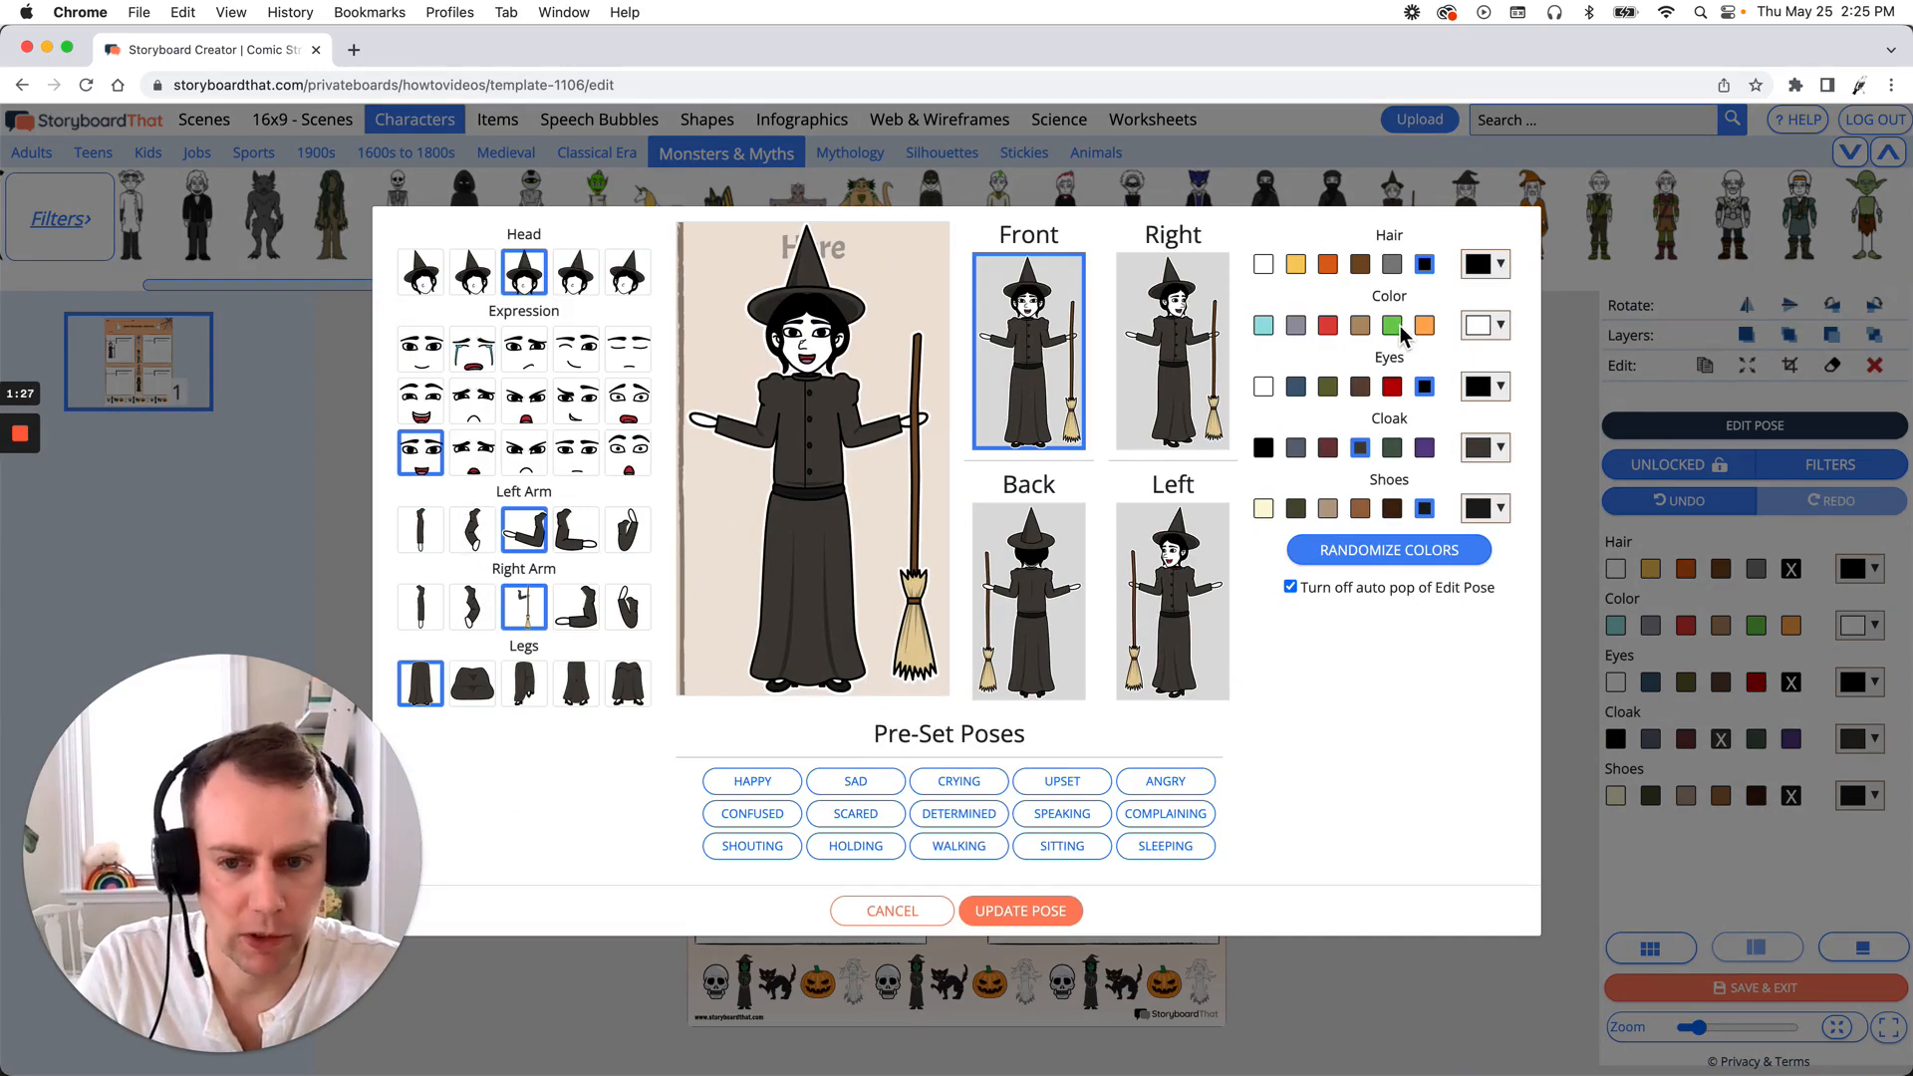
{"action": "left_click", "coordinate": [1392, 325]}
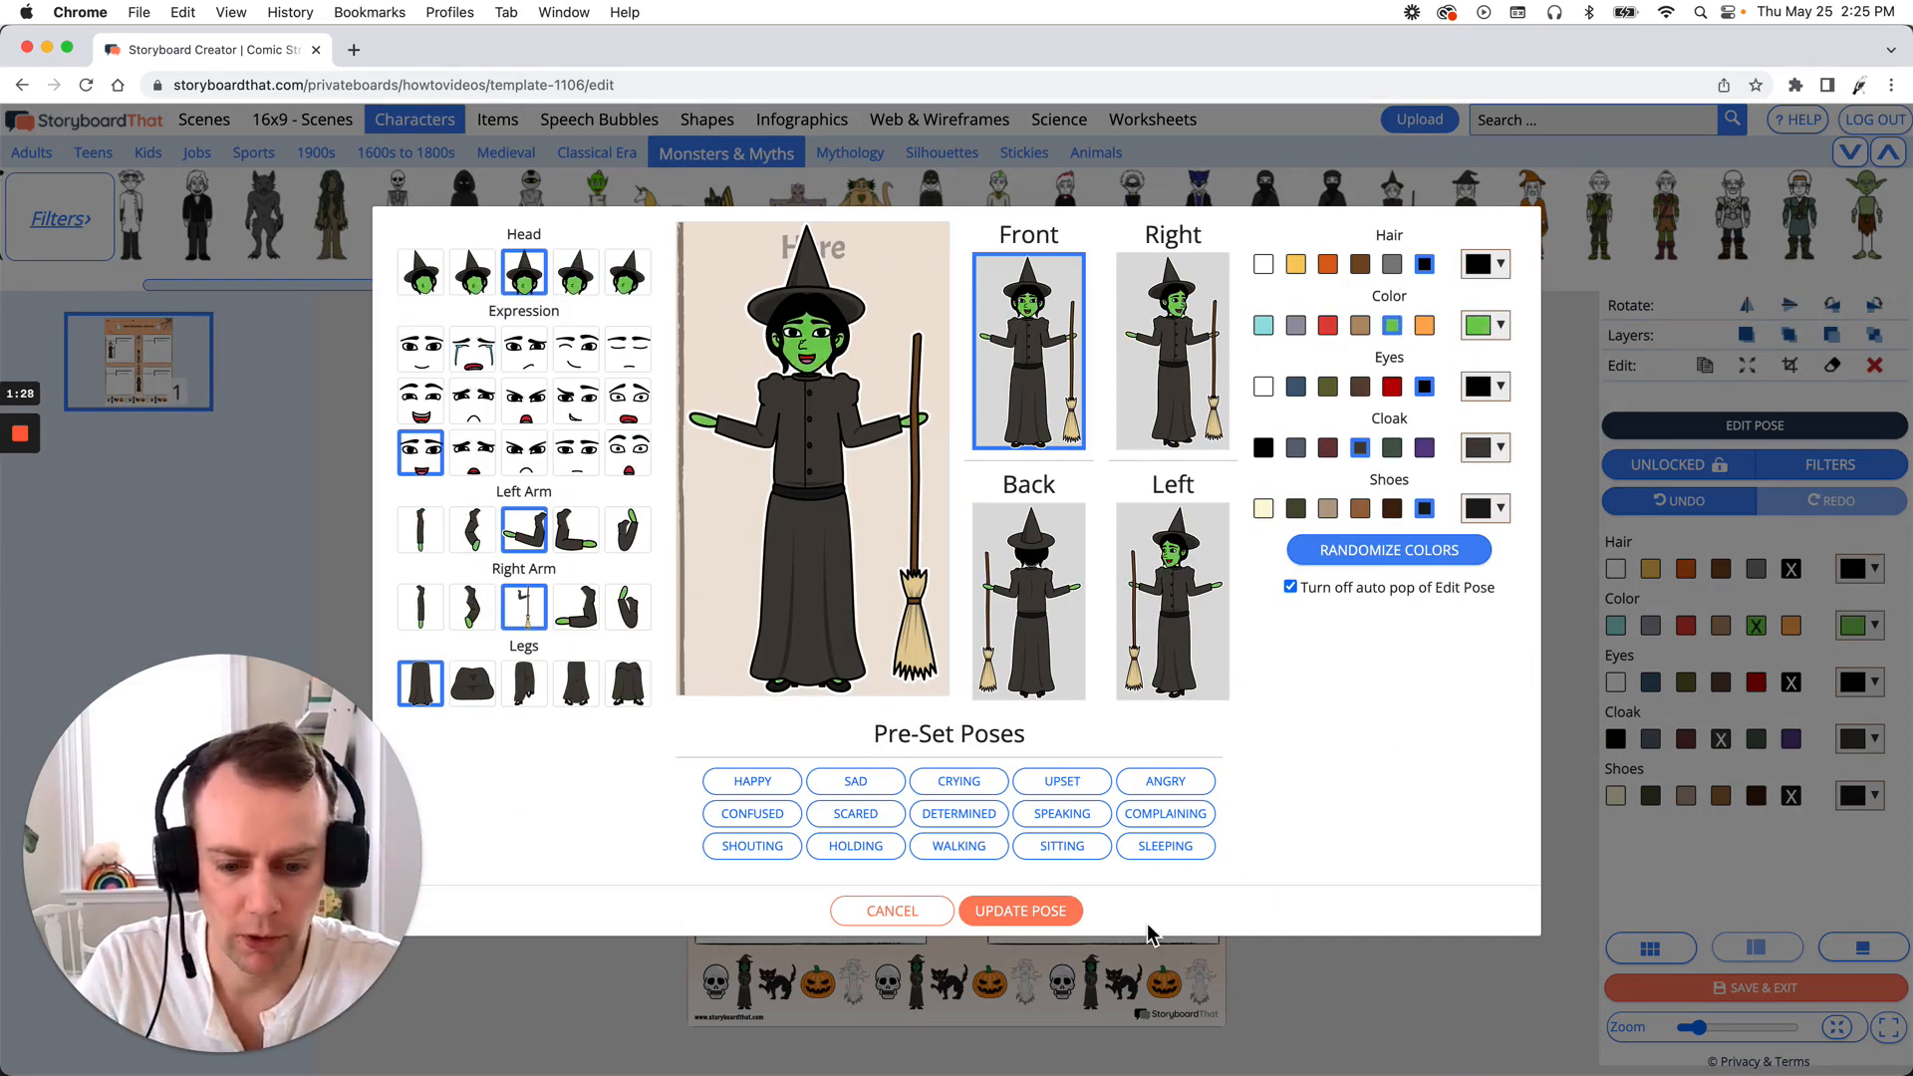
{"action": "left_click", "coordinate": [1036, 911]}
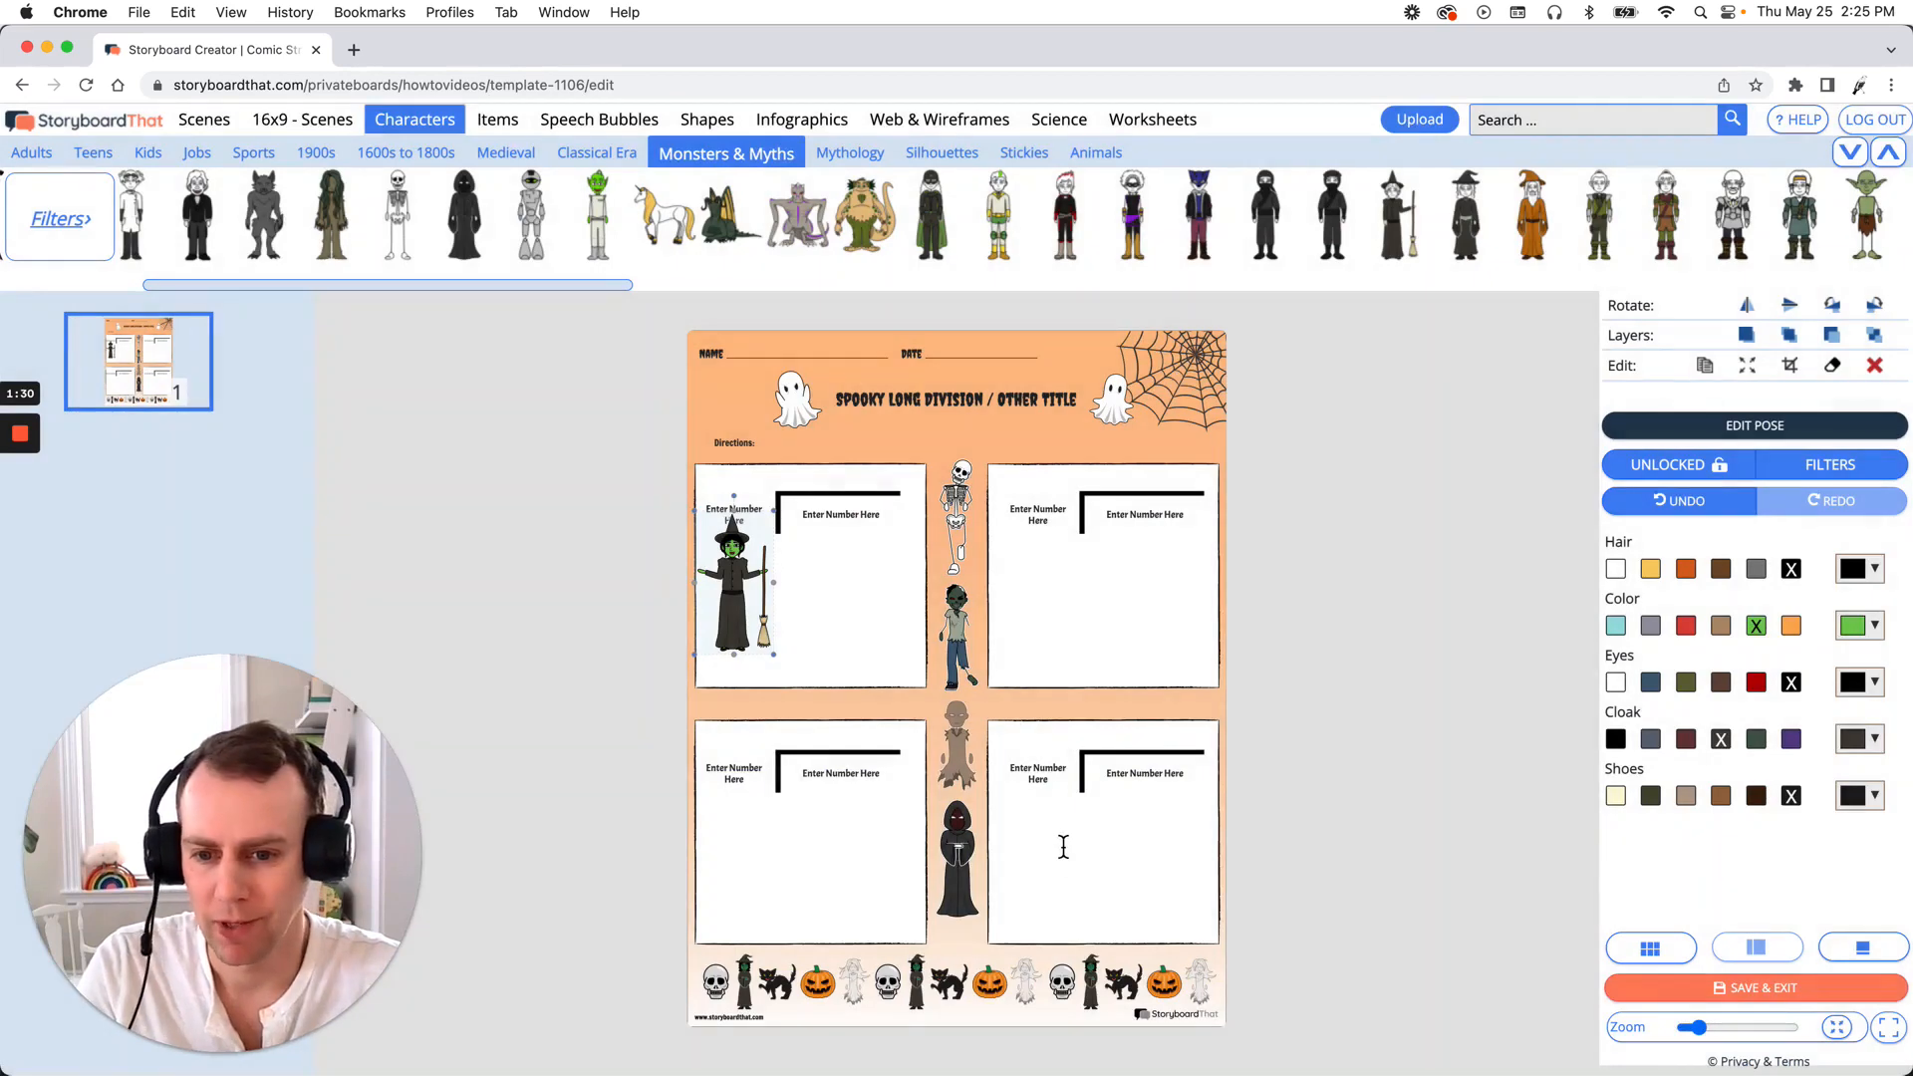
- Move the witch below the number placeholder in the upper-left problem box and enlarge her slightly
{"action": "mouse_move", "coordinate": [747, 573]}
{"action": "left_mouse_down"}
{"action": "mouse_move", "coordinate": [840, 649]}
{"action": "mouse_move", "coordinate": [937, 635]}
{"action": "mouse_move", "coordinate": [752, 648]}
{"action": "mouse_move", "coordinate": [832, 583]}
{"action": "mouse_move", "coordinate": [1055, 608]}
{"action": "mouse_move", "coordinate": [752, 602]}
{"action": "left_mouse_up"}
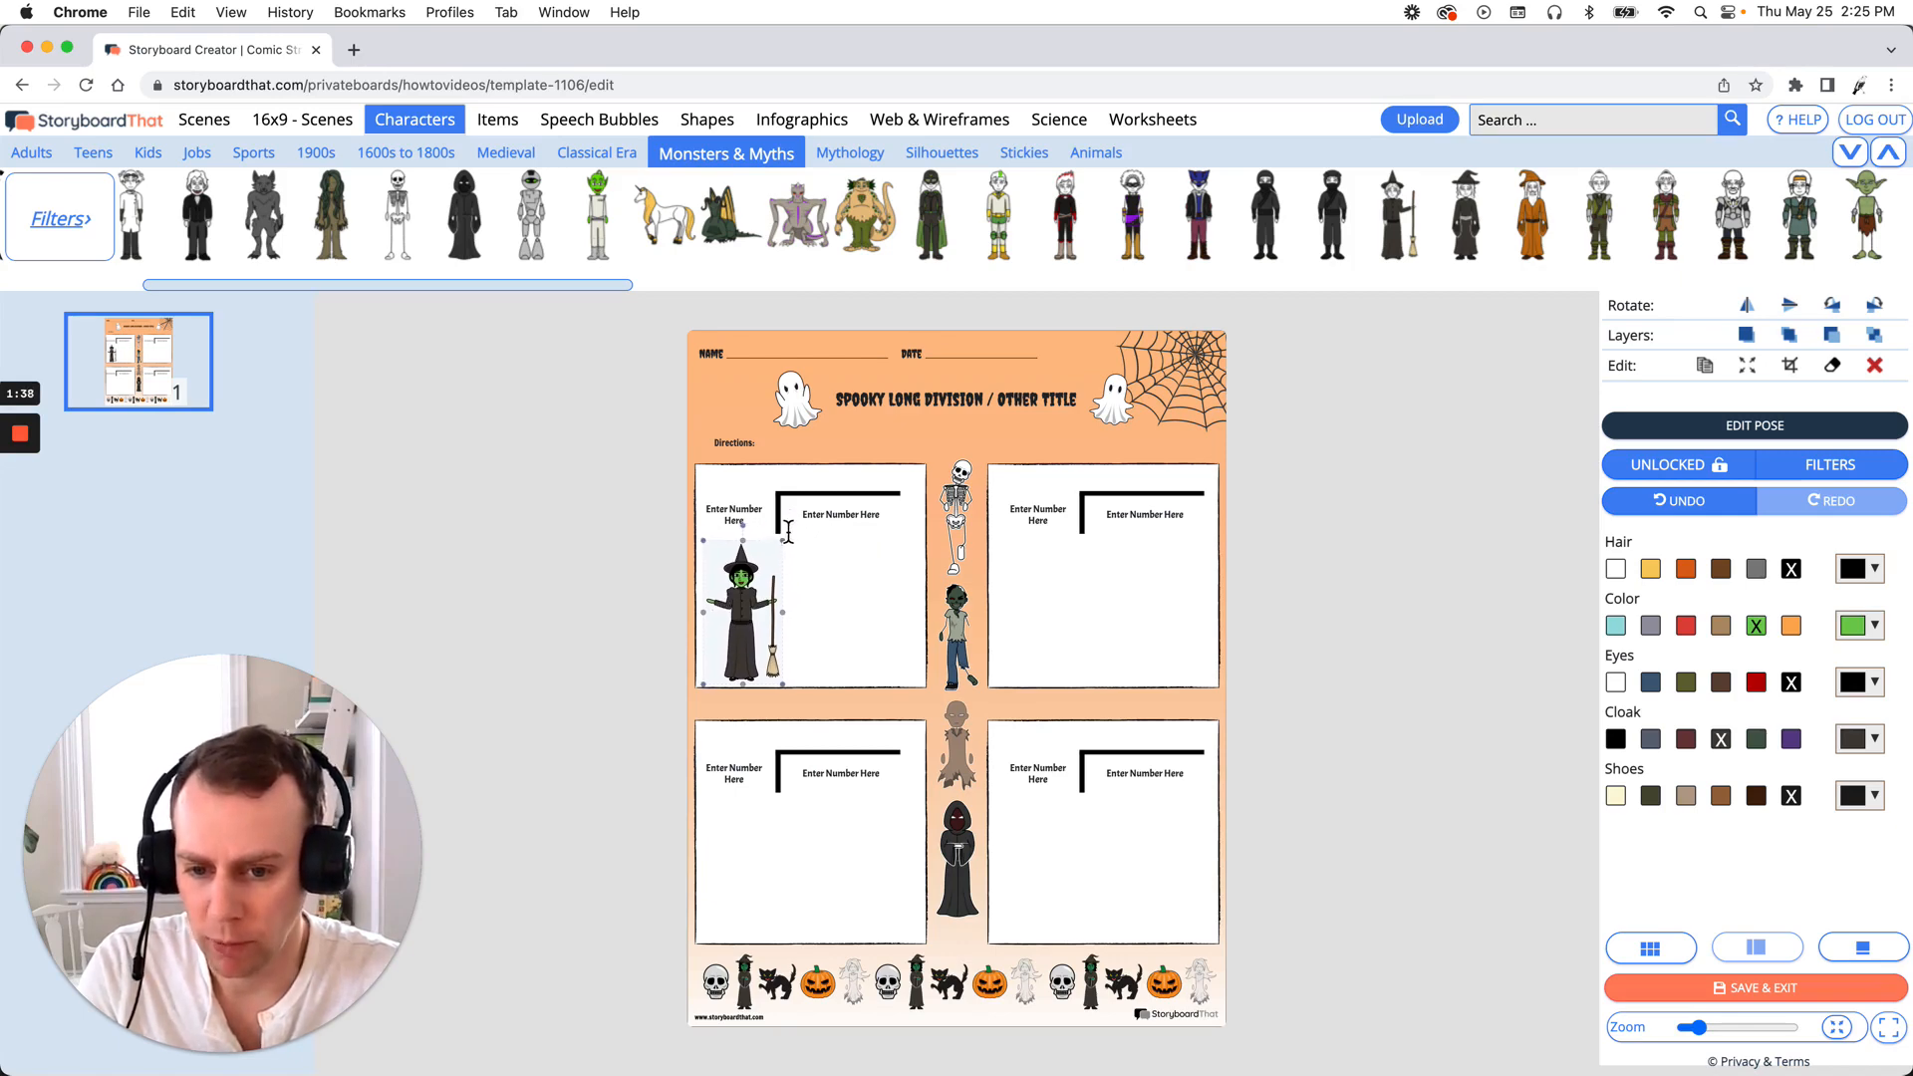
{"action": "left_click_drag", "start_coordinate": [796, 540], "coordinate": [765, 594]}
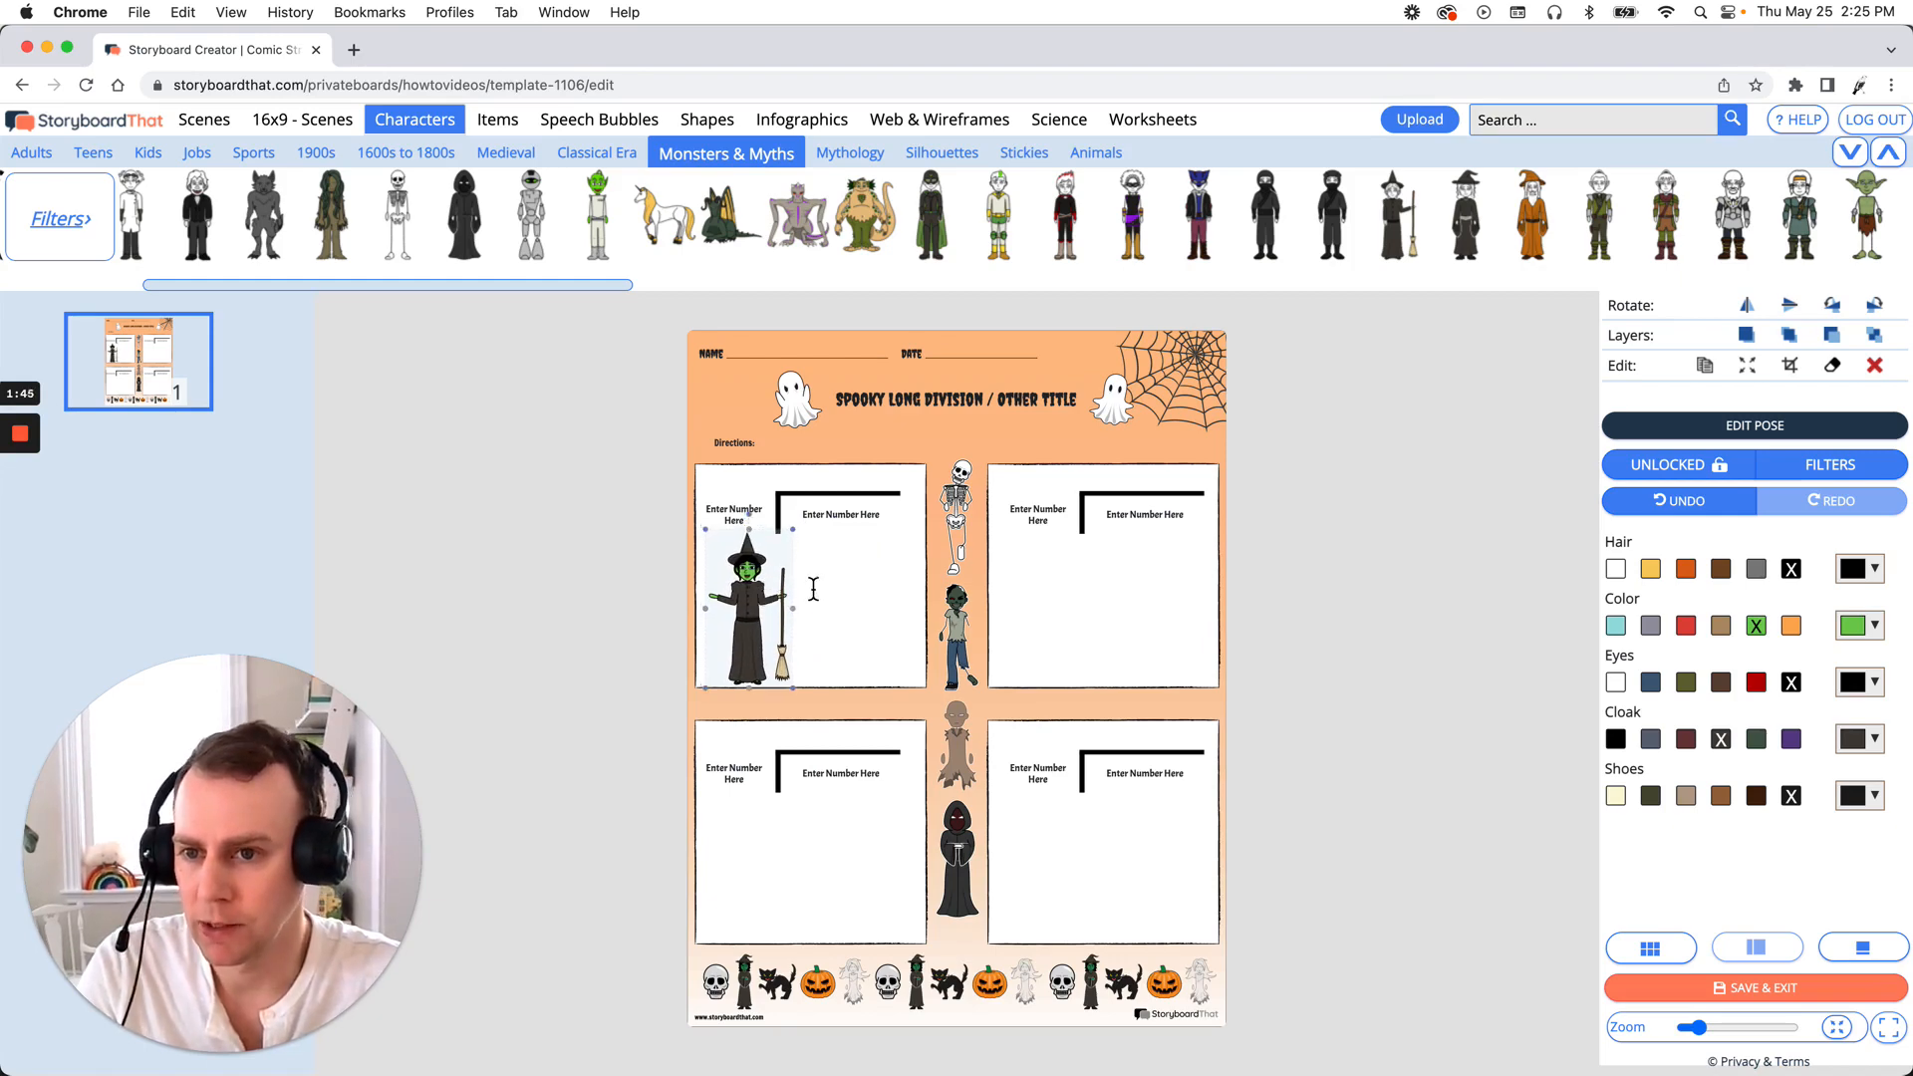
- Add the red apple from the food items, shrink it, and place it in the witch's empty hand
{"action": "left_click", "coordinate": [499, 129]}
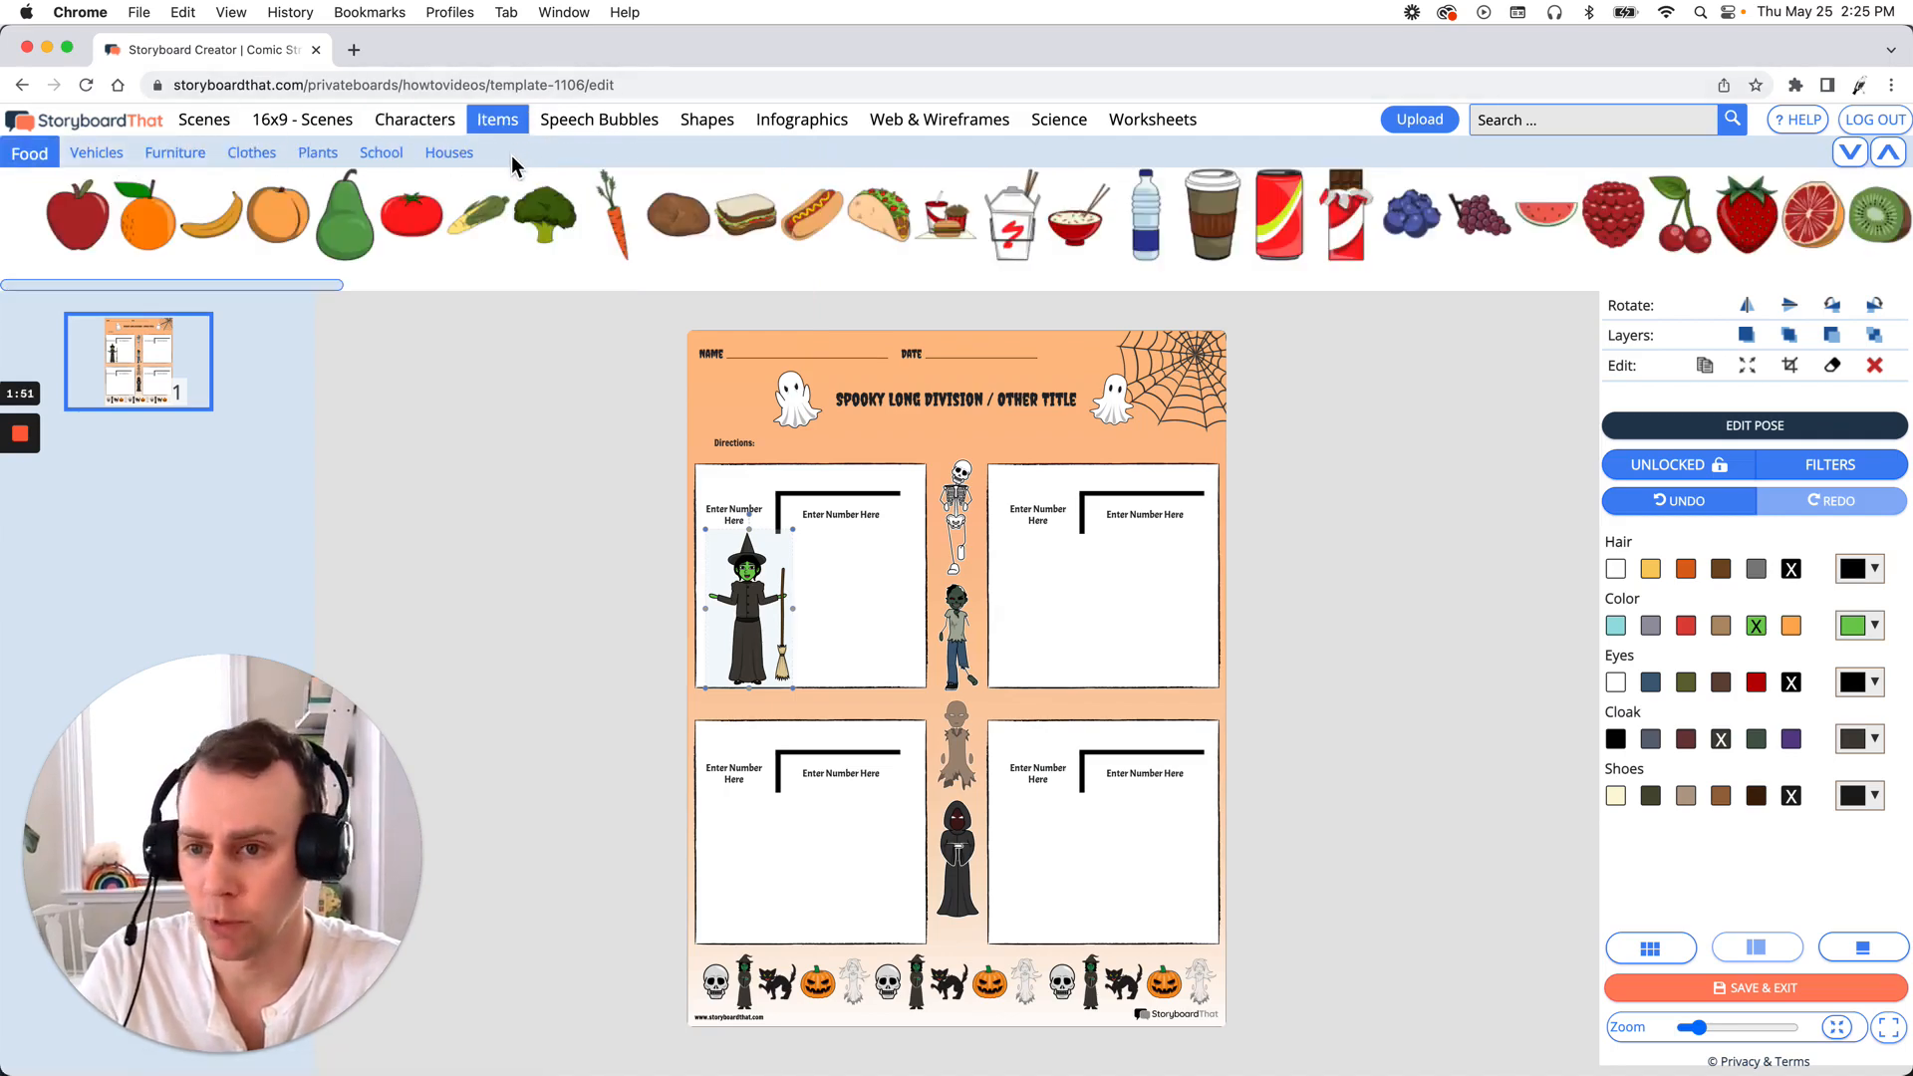
{"action": "left_click", "coordinate": [1563, 124]}
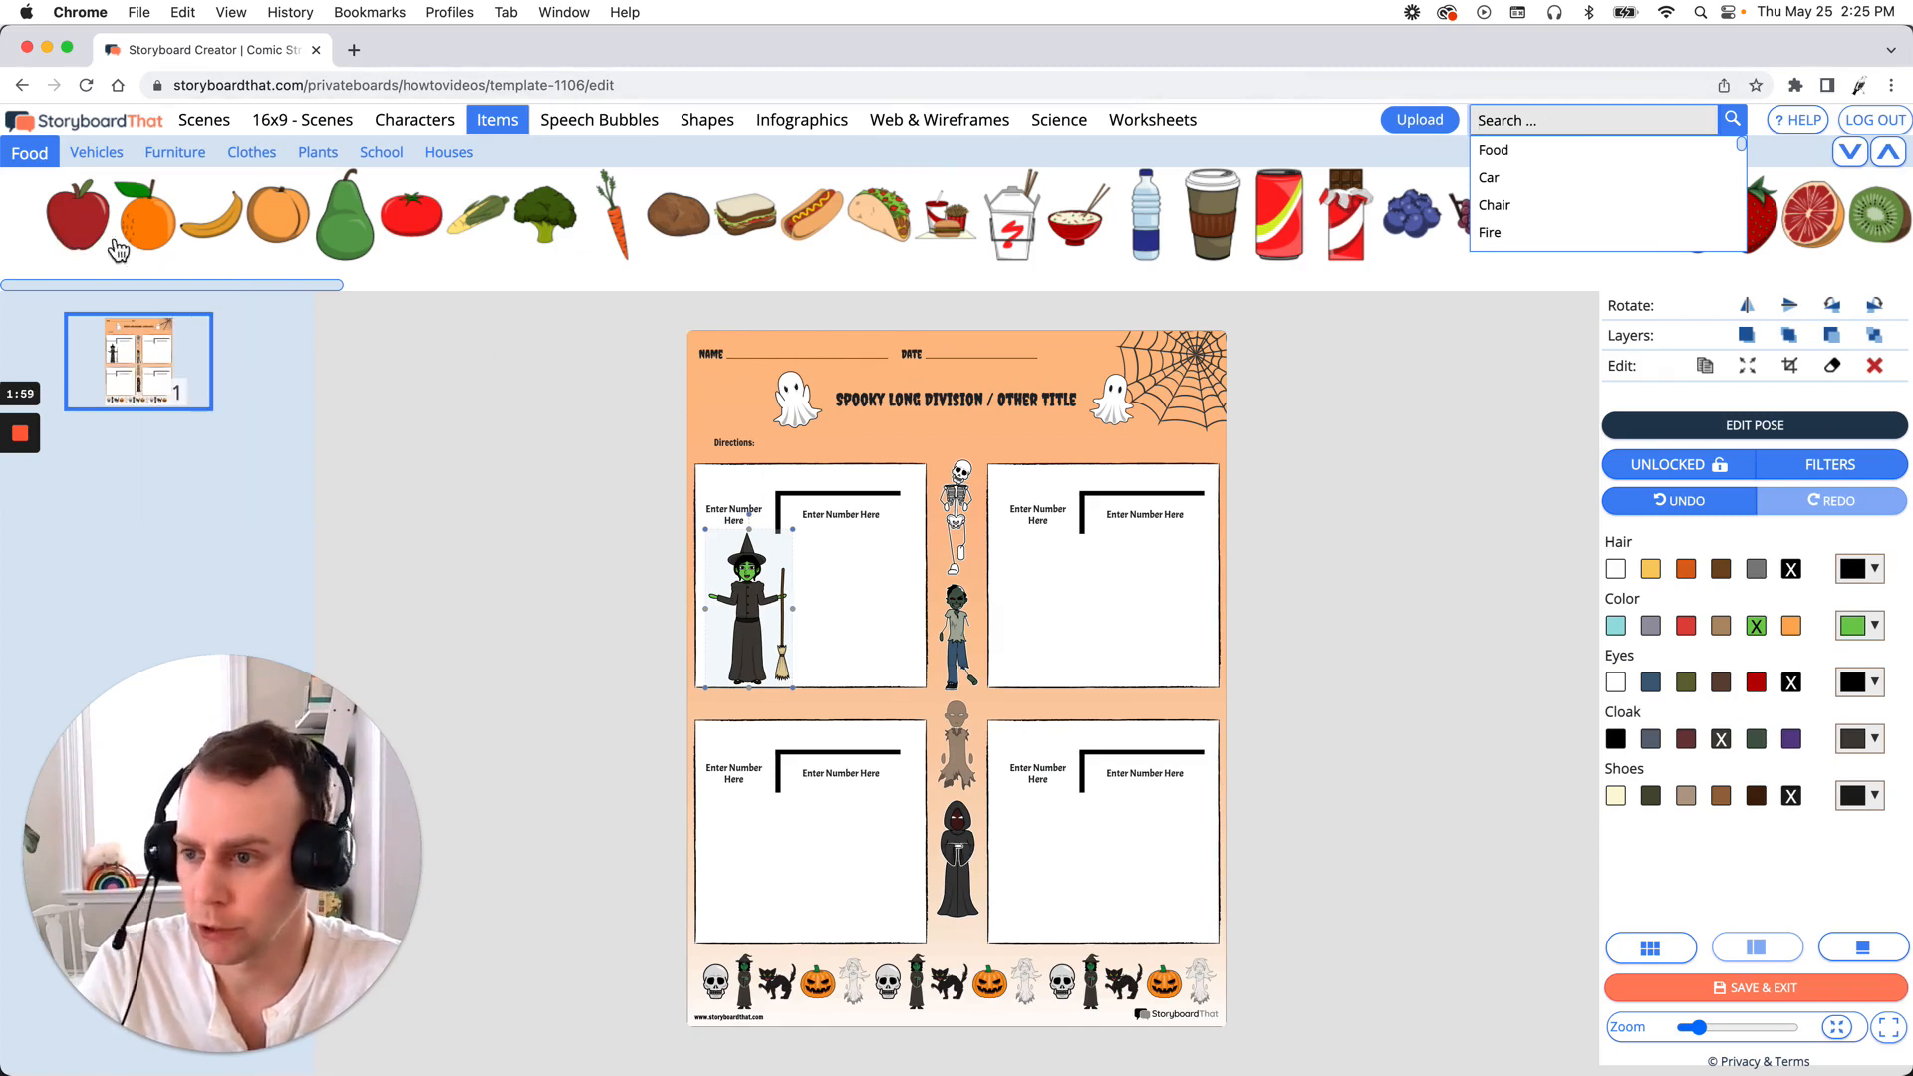
{"action": "left_click_drag", "start_coordinate": [81, 217], "coordinate": [727, 570]}
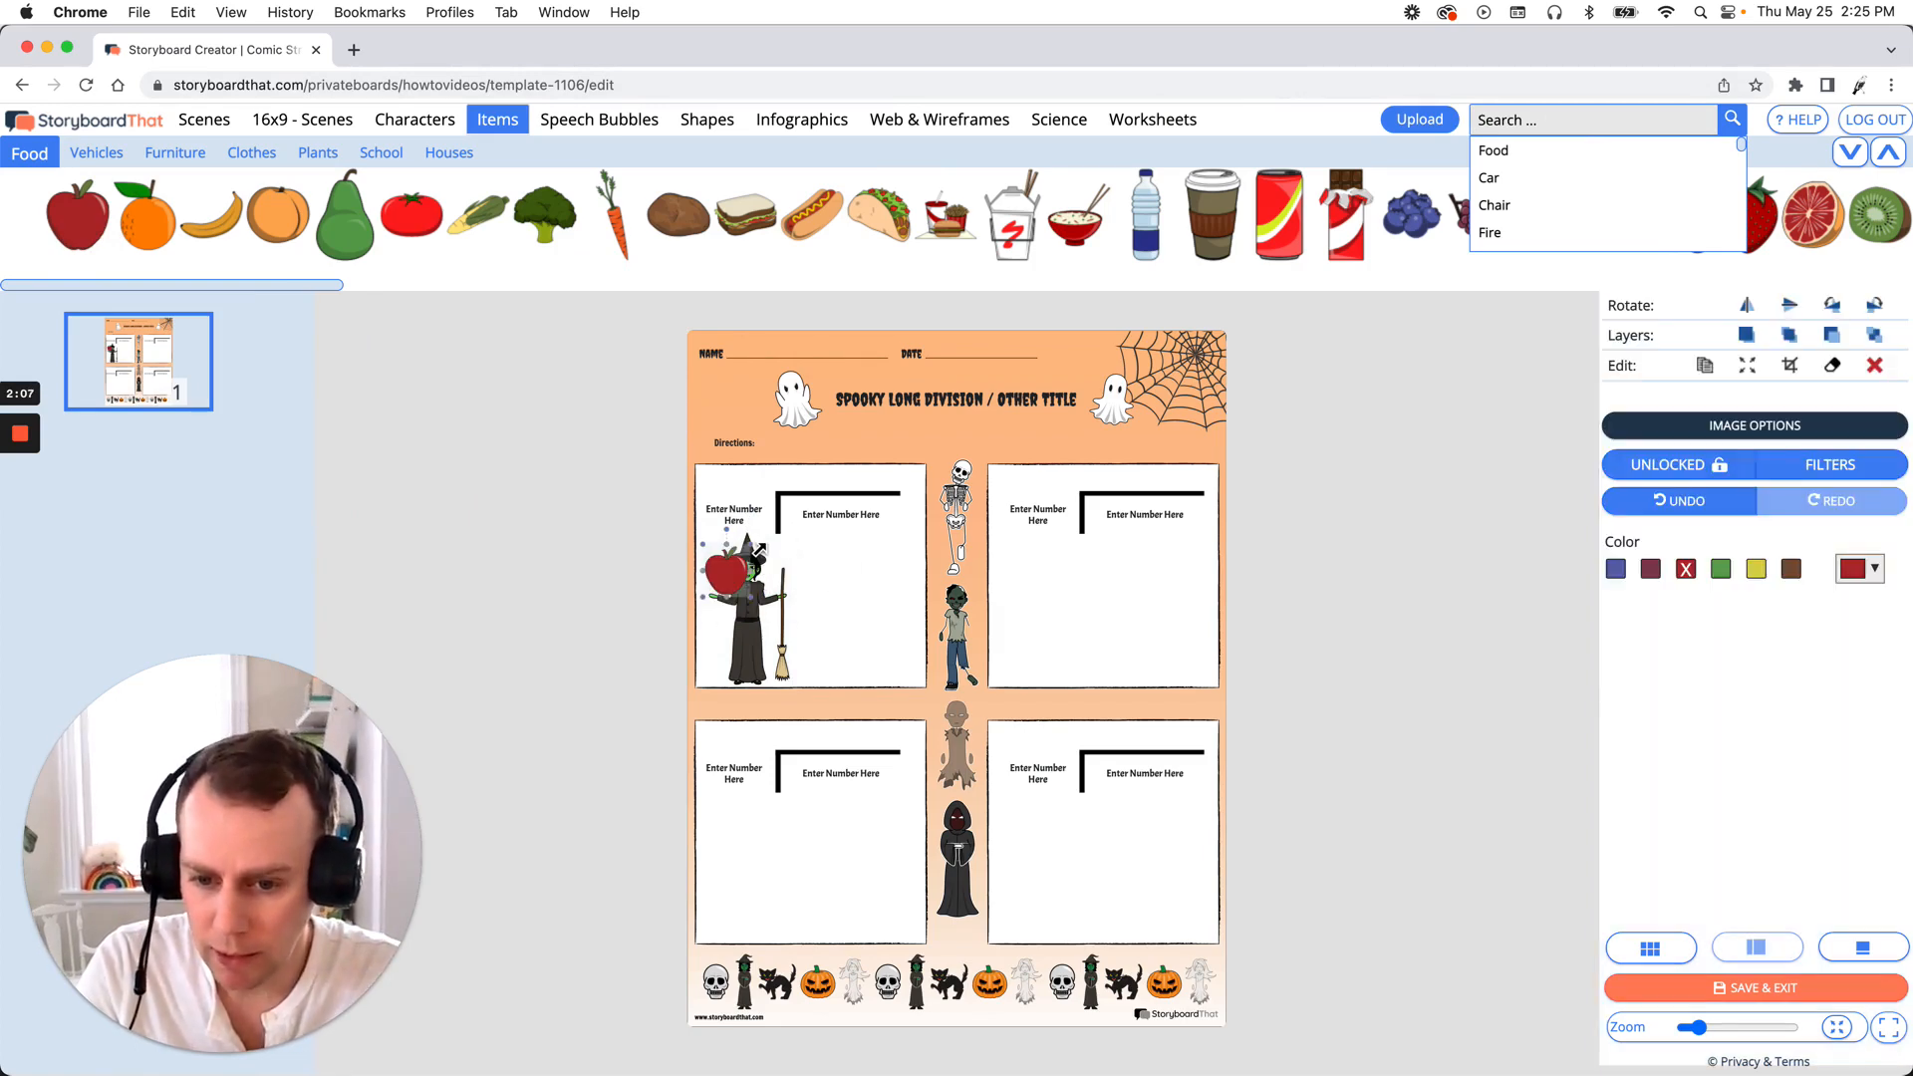
{"action": "left_click_drag", "start_coordinate": [752, 546], "coordinate": [719, 588]}
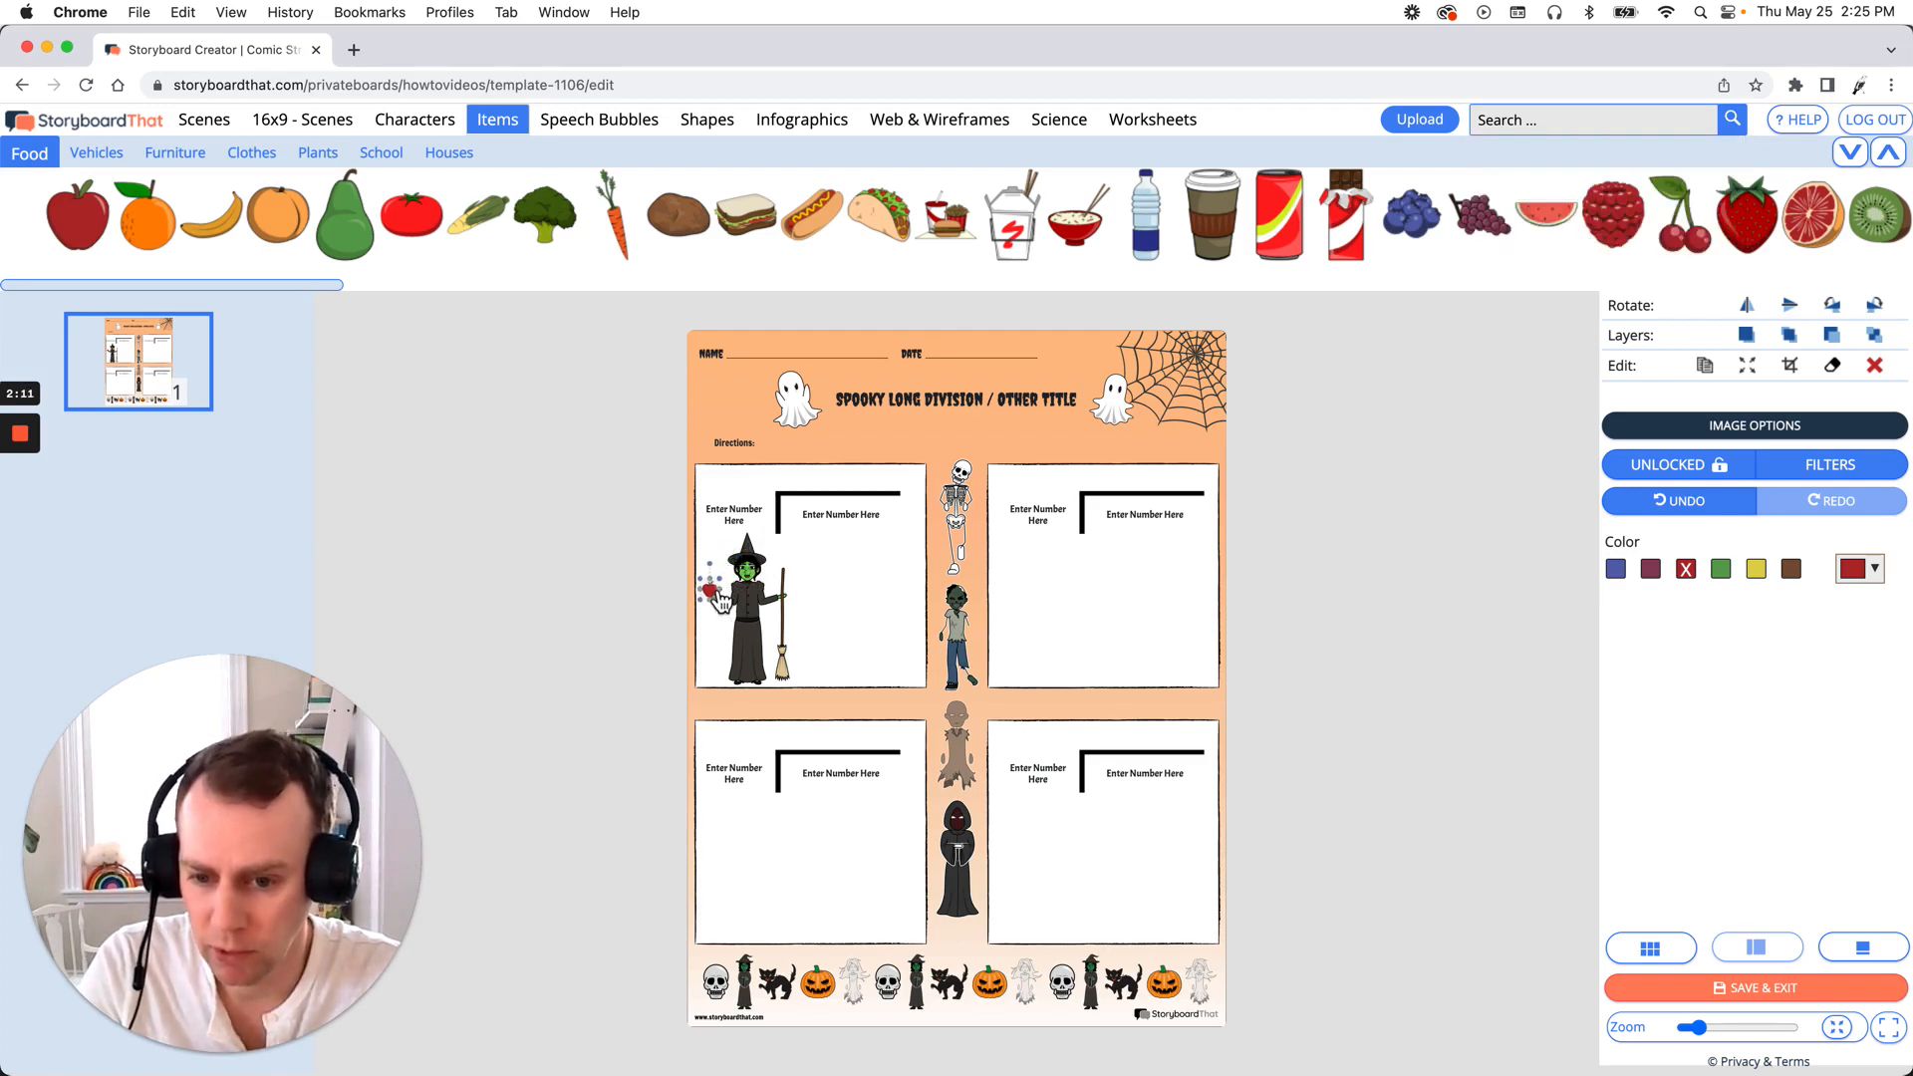
{"action": "left_click", "coordinate": [1278, 635]}
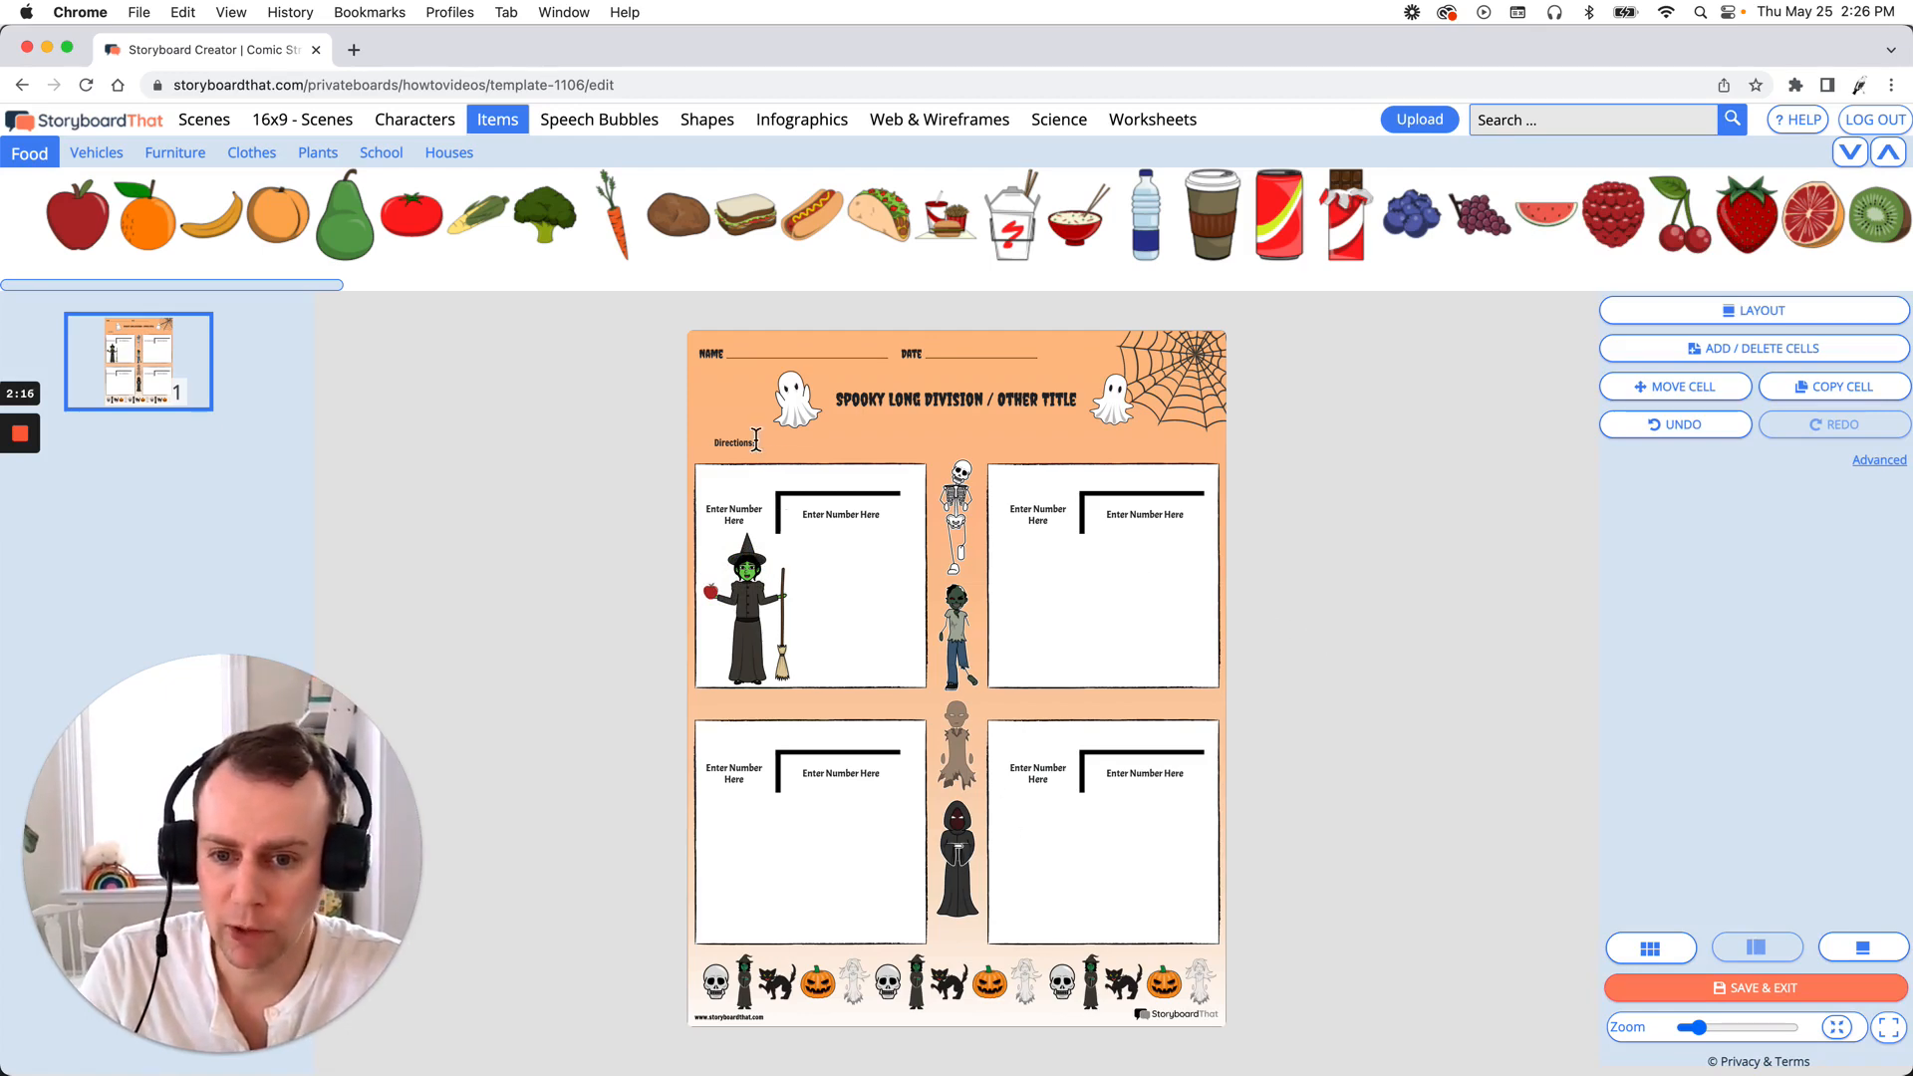
- Try blue, orange-red, teal and light grey as the worksheet's background color
{"action": "left_click", "coordinate": [713, 417]}
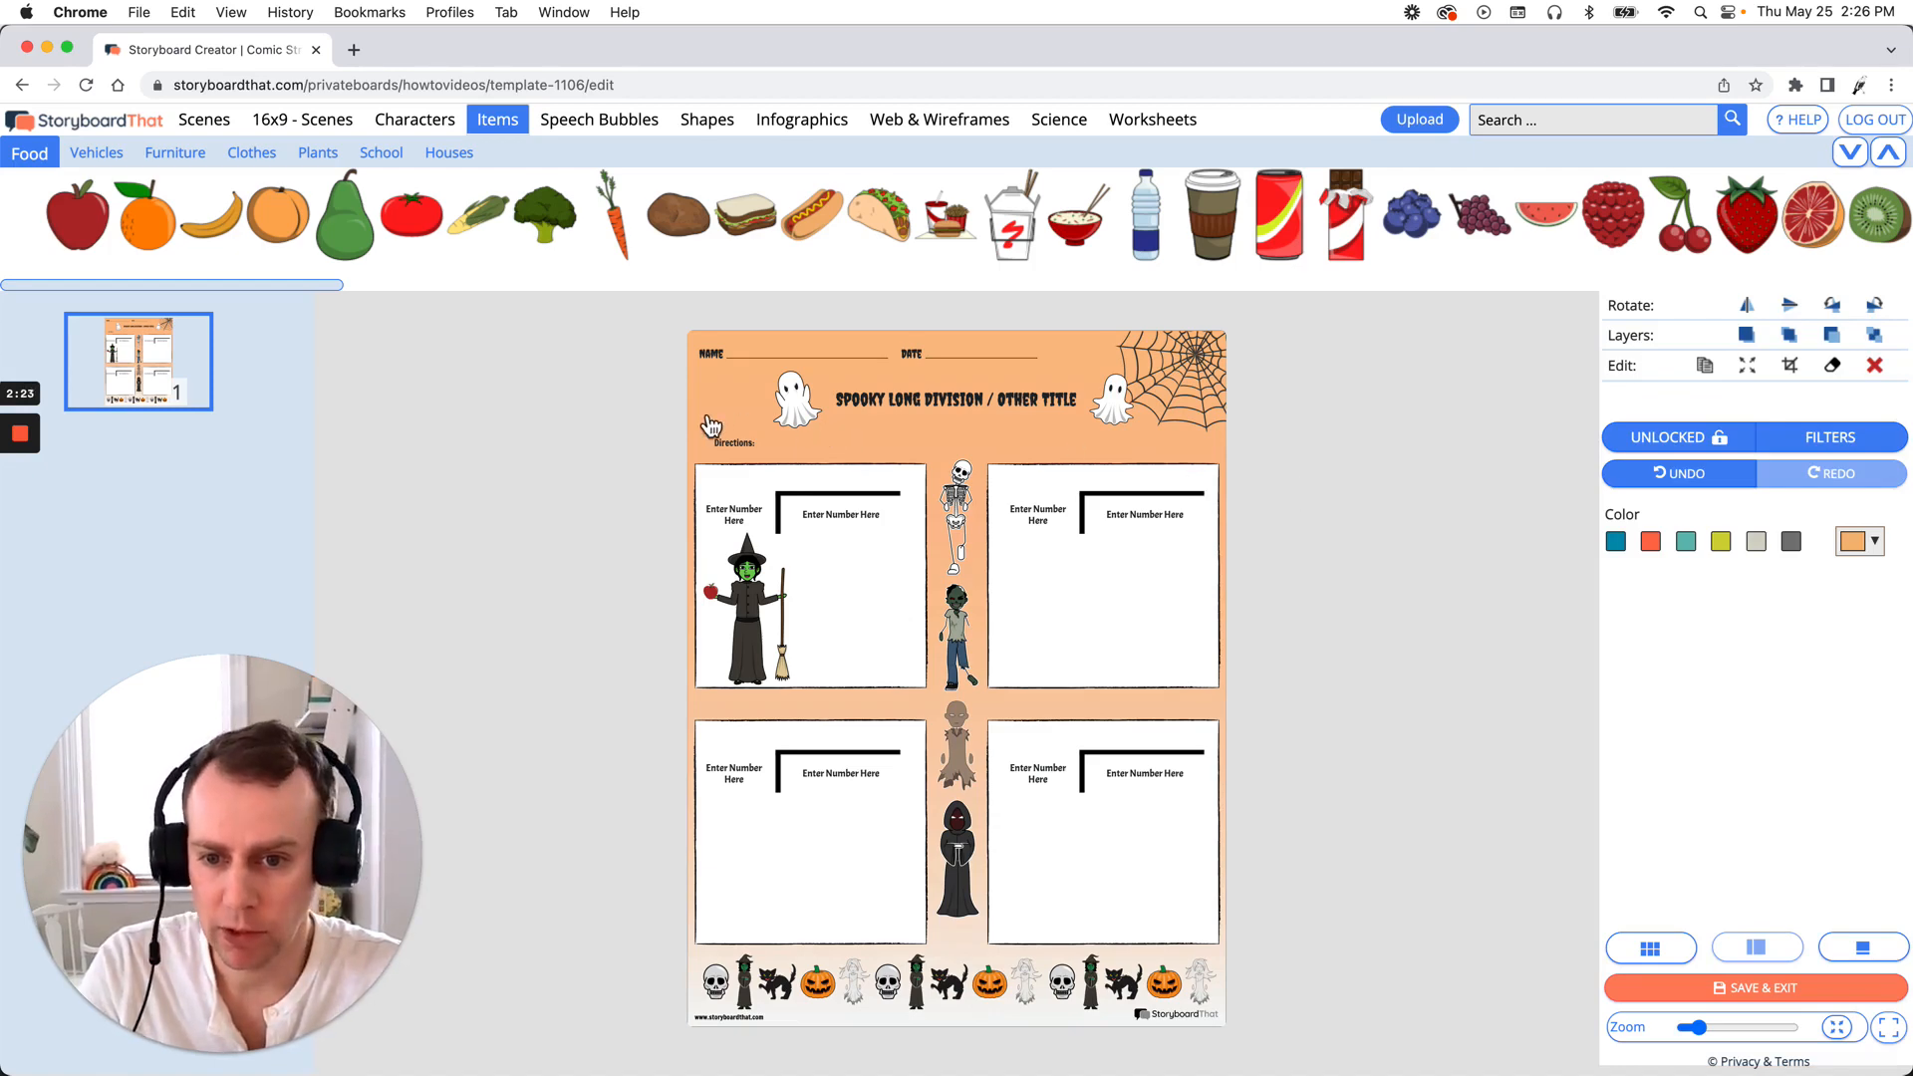
{"action": "left_click", "coordinate": [1616, 542]}
{"action": "left_click", "coordinate": [1650, 541]}
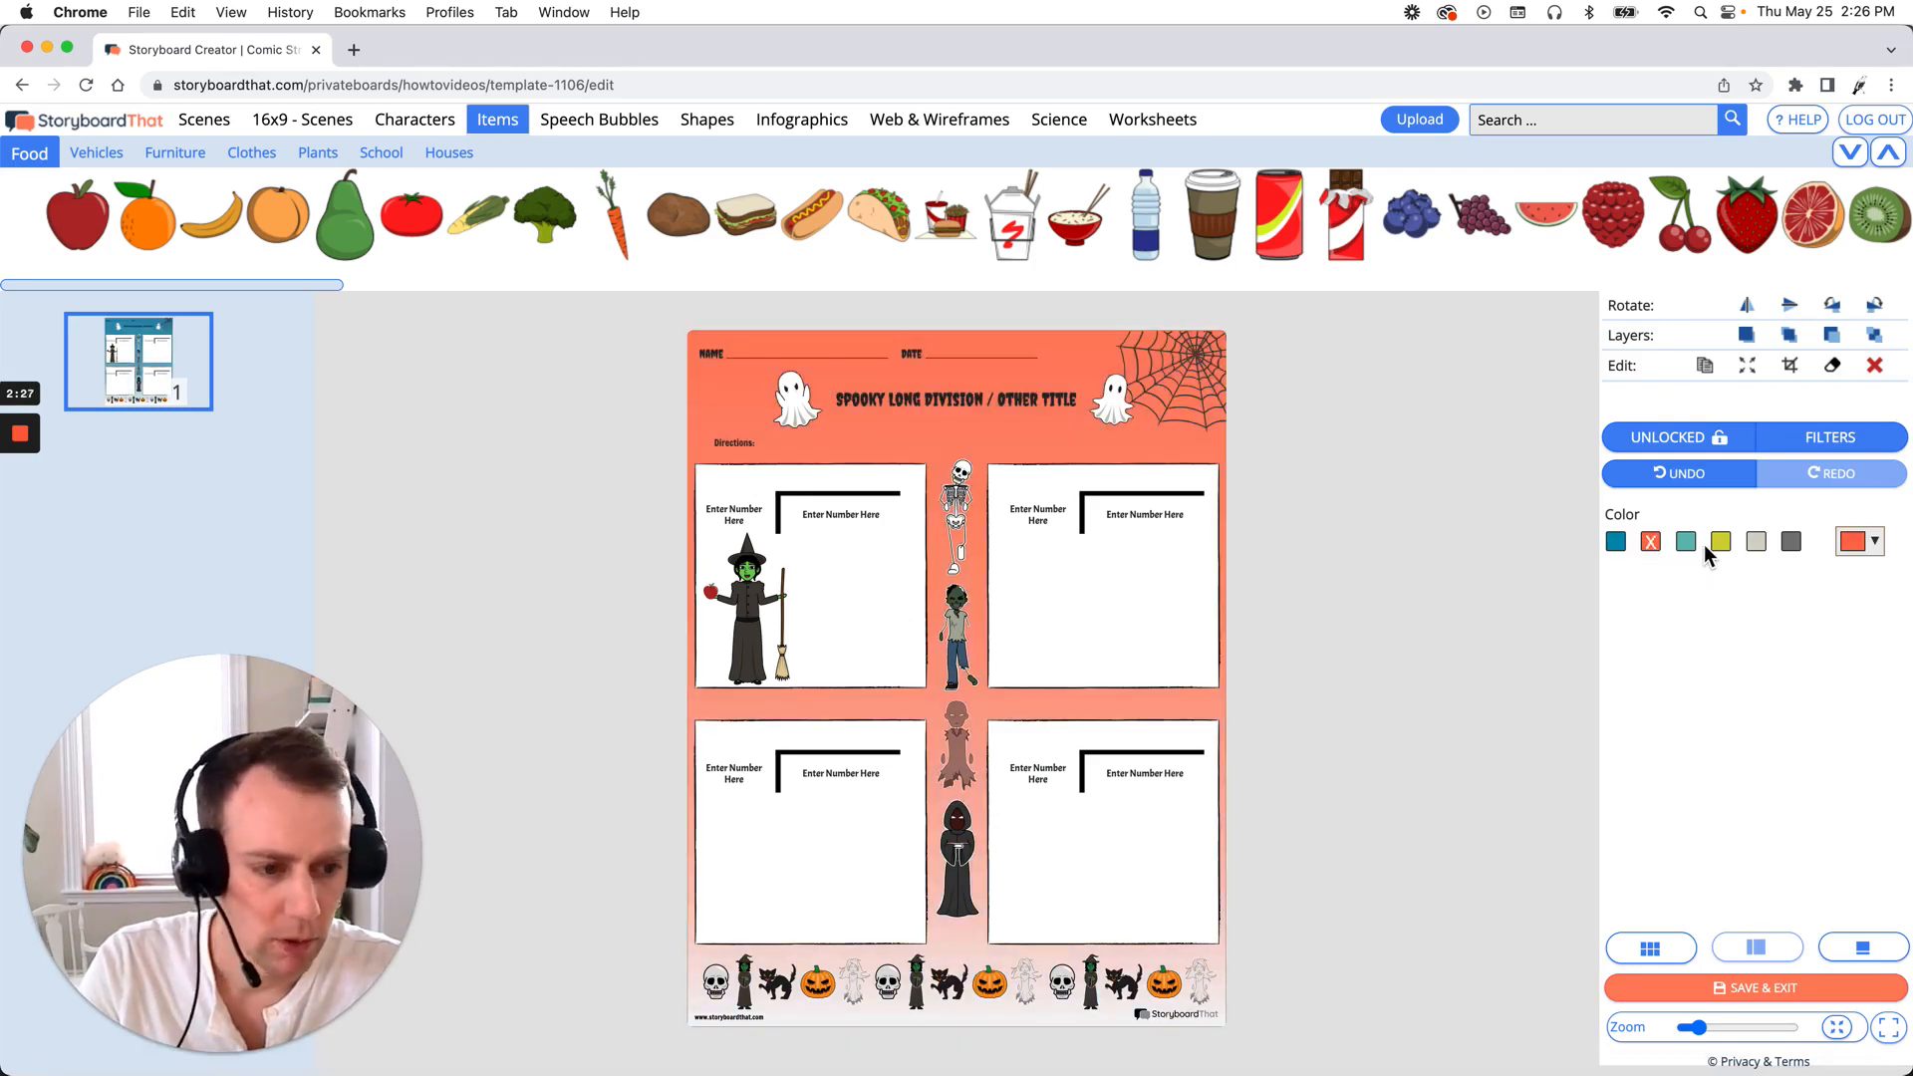
{"action": "left_click", "coordinate": [1697, 543]}
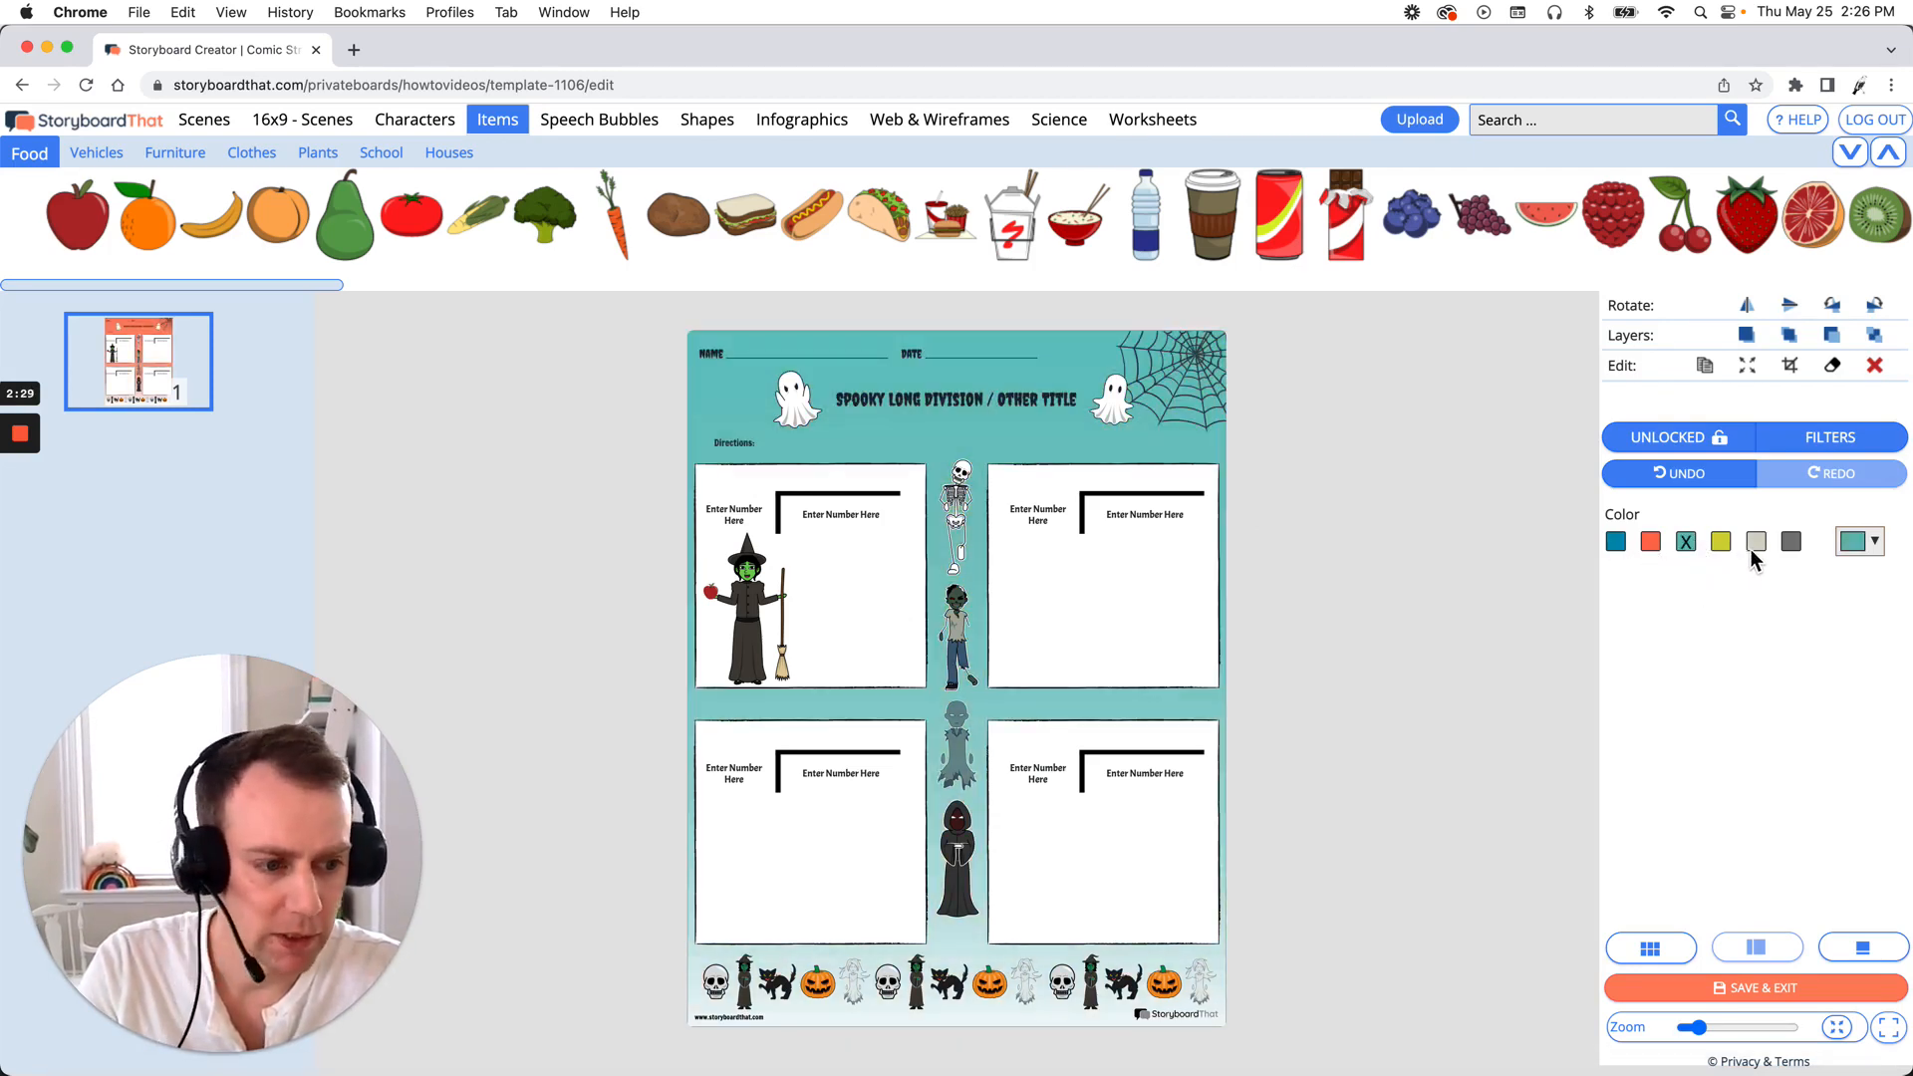
{"action": "left_click", "coordinate": [1756, 543]}
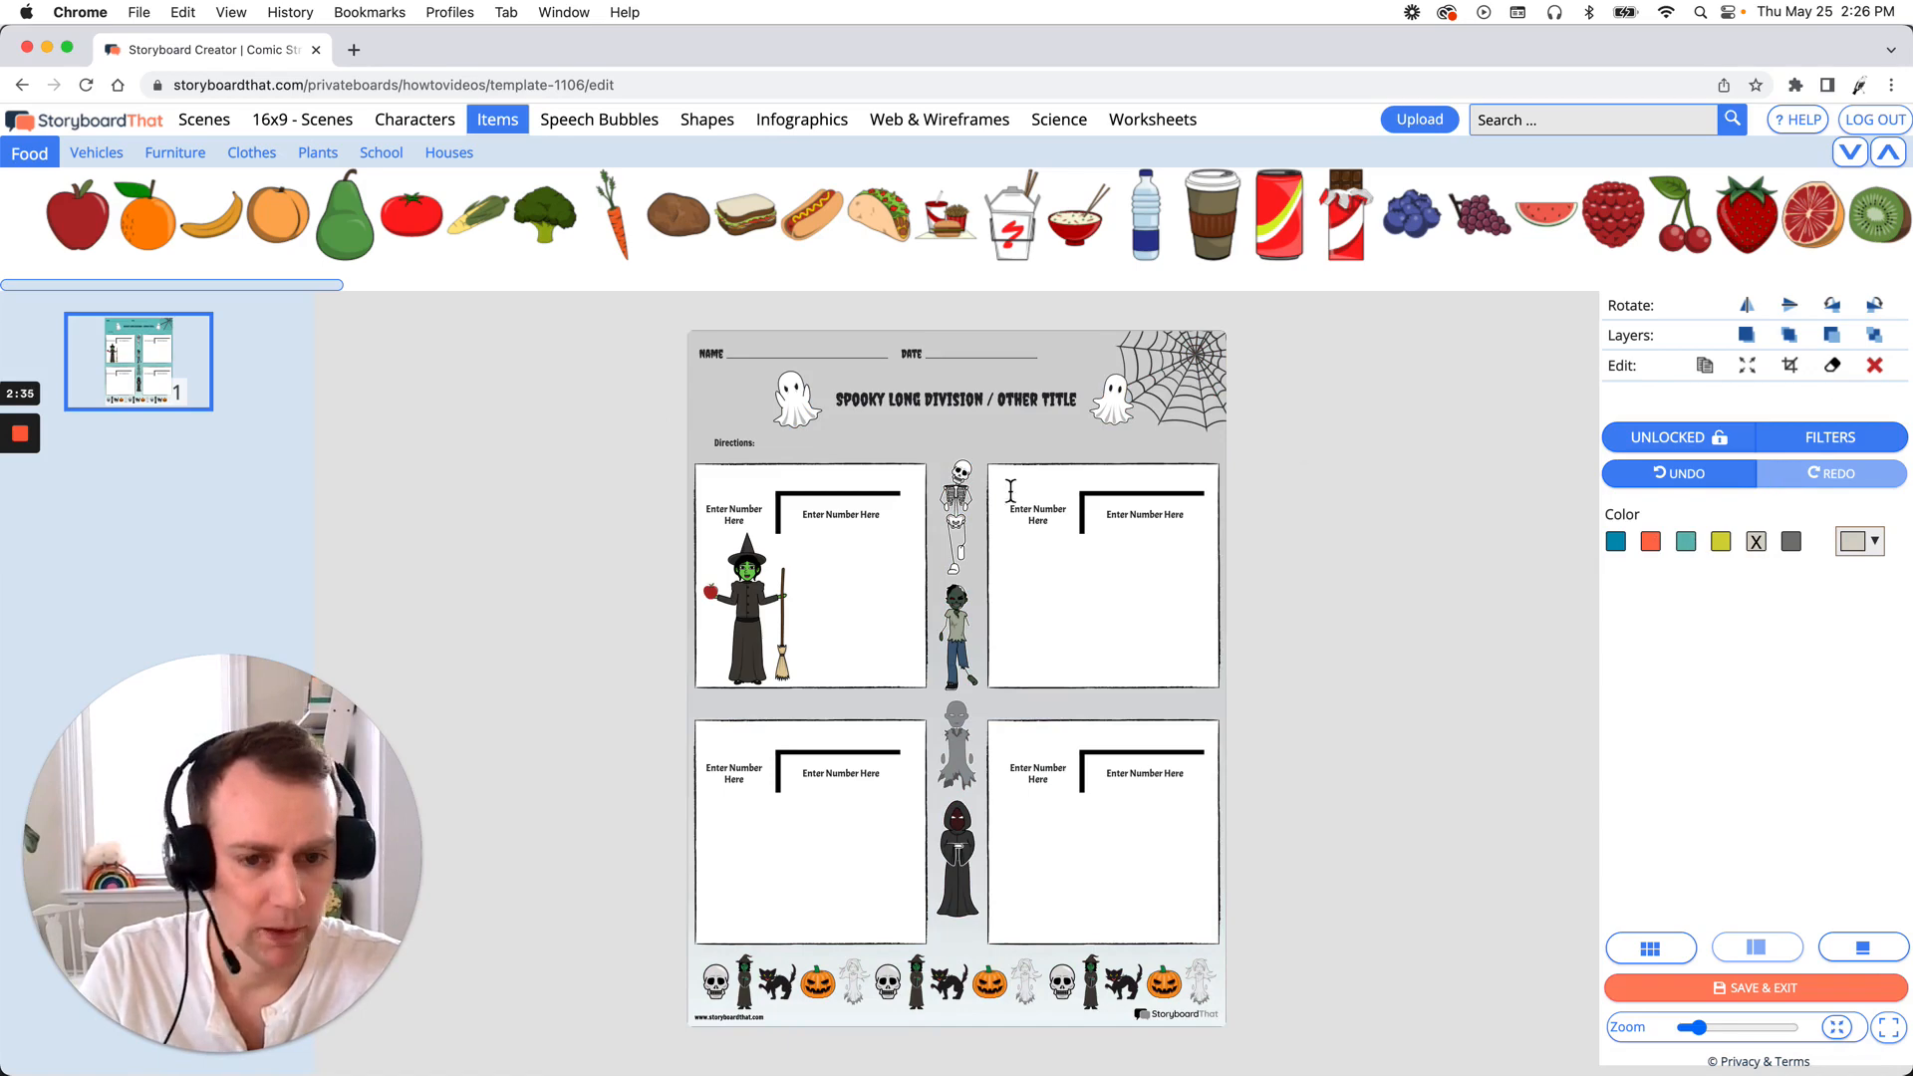
- Delete the worksheet's background and place the red-to-orange gradient from the Patterns scenes on the page
{"action": "left_click", "coordinate": [1875, 366]}
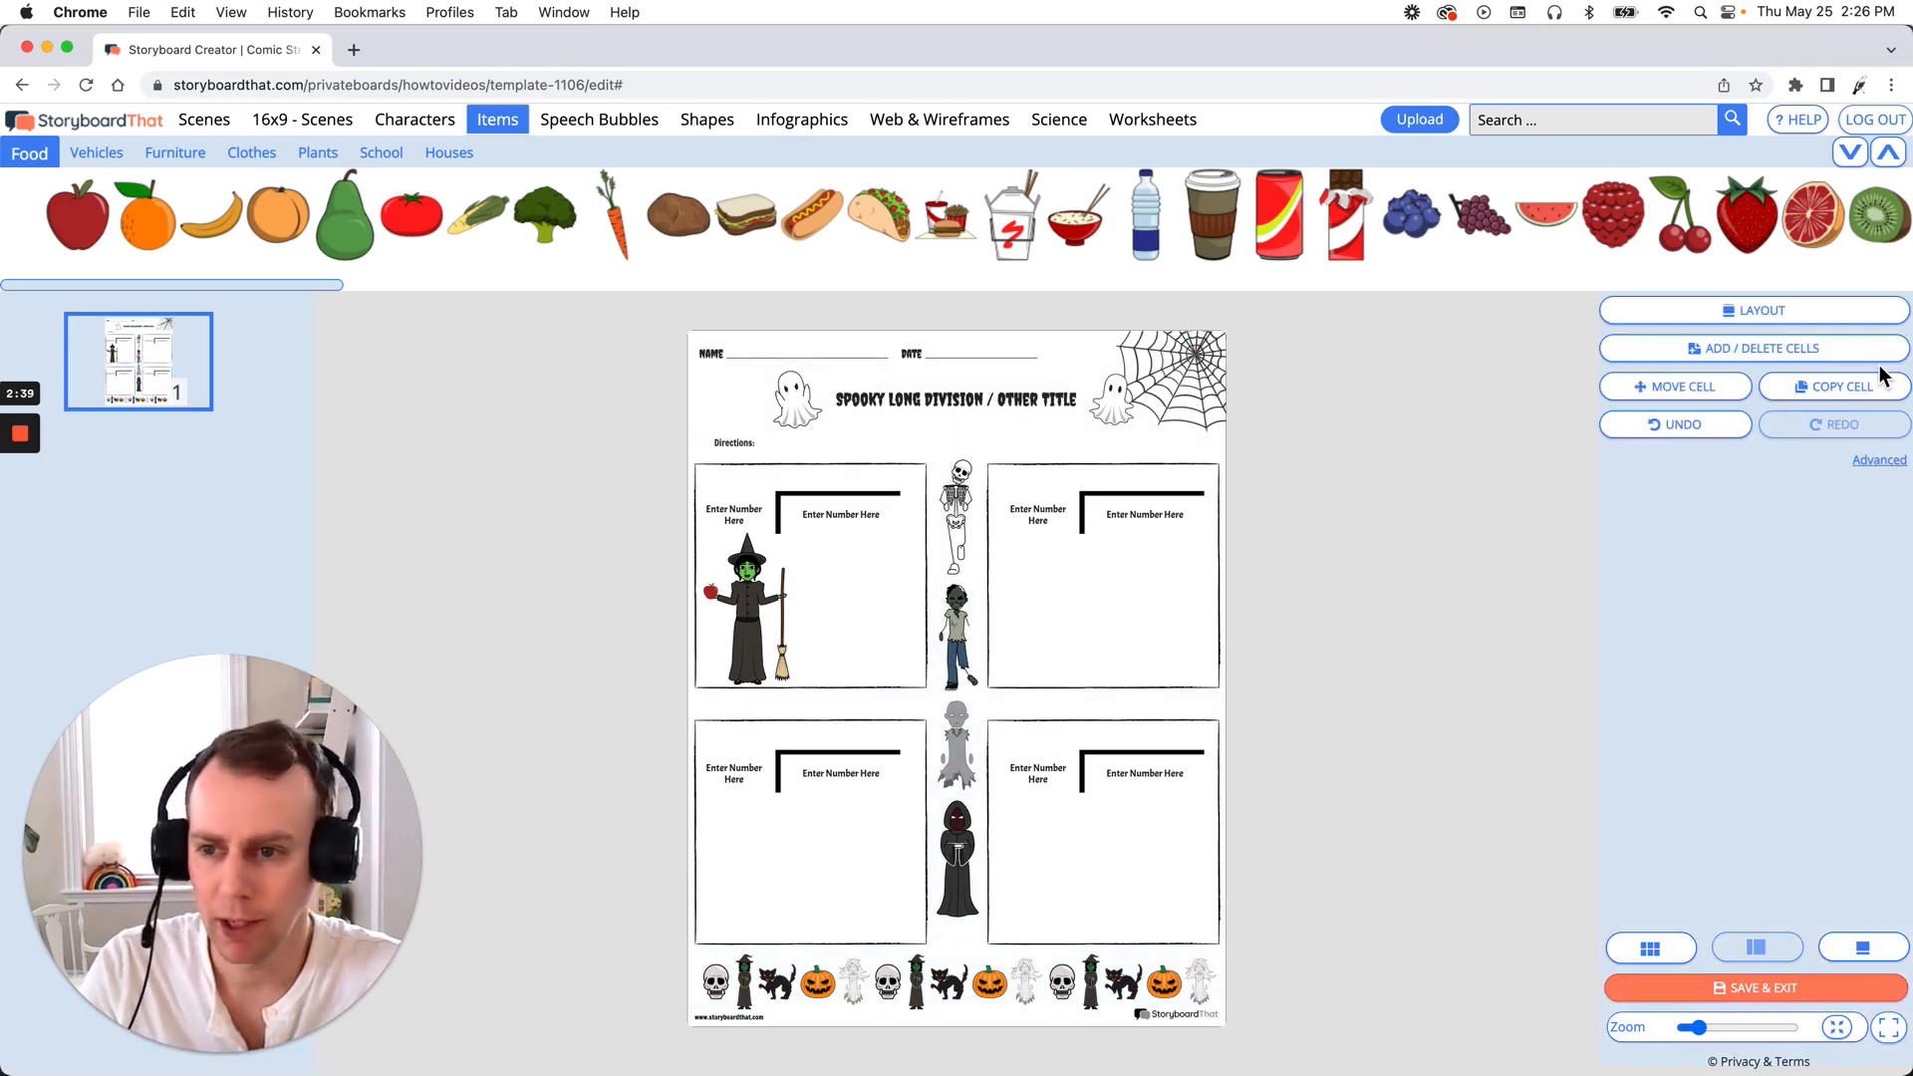
{"action": "mouse_move", "coordinate": [255, 197]}
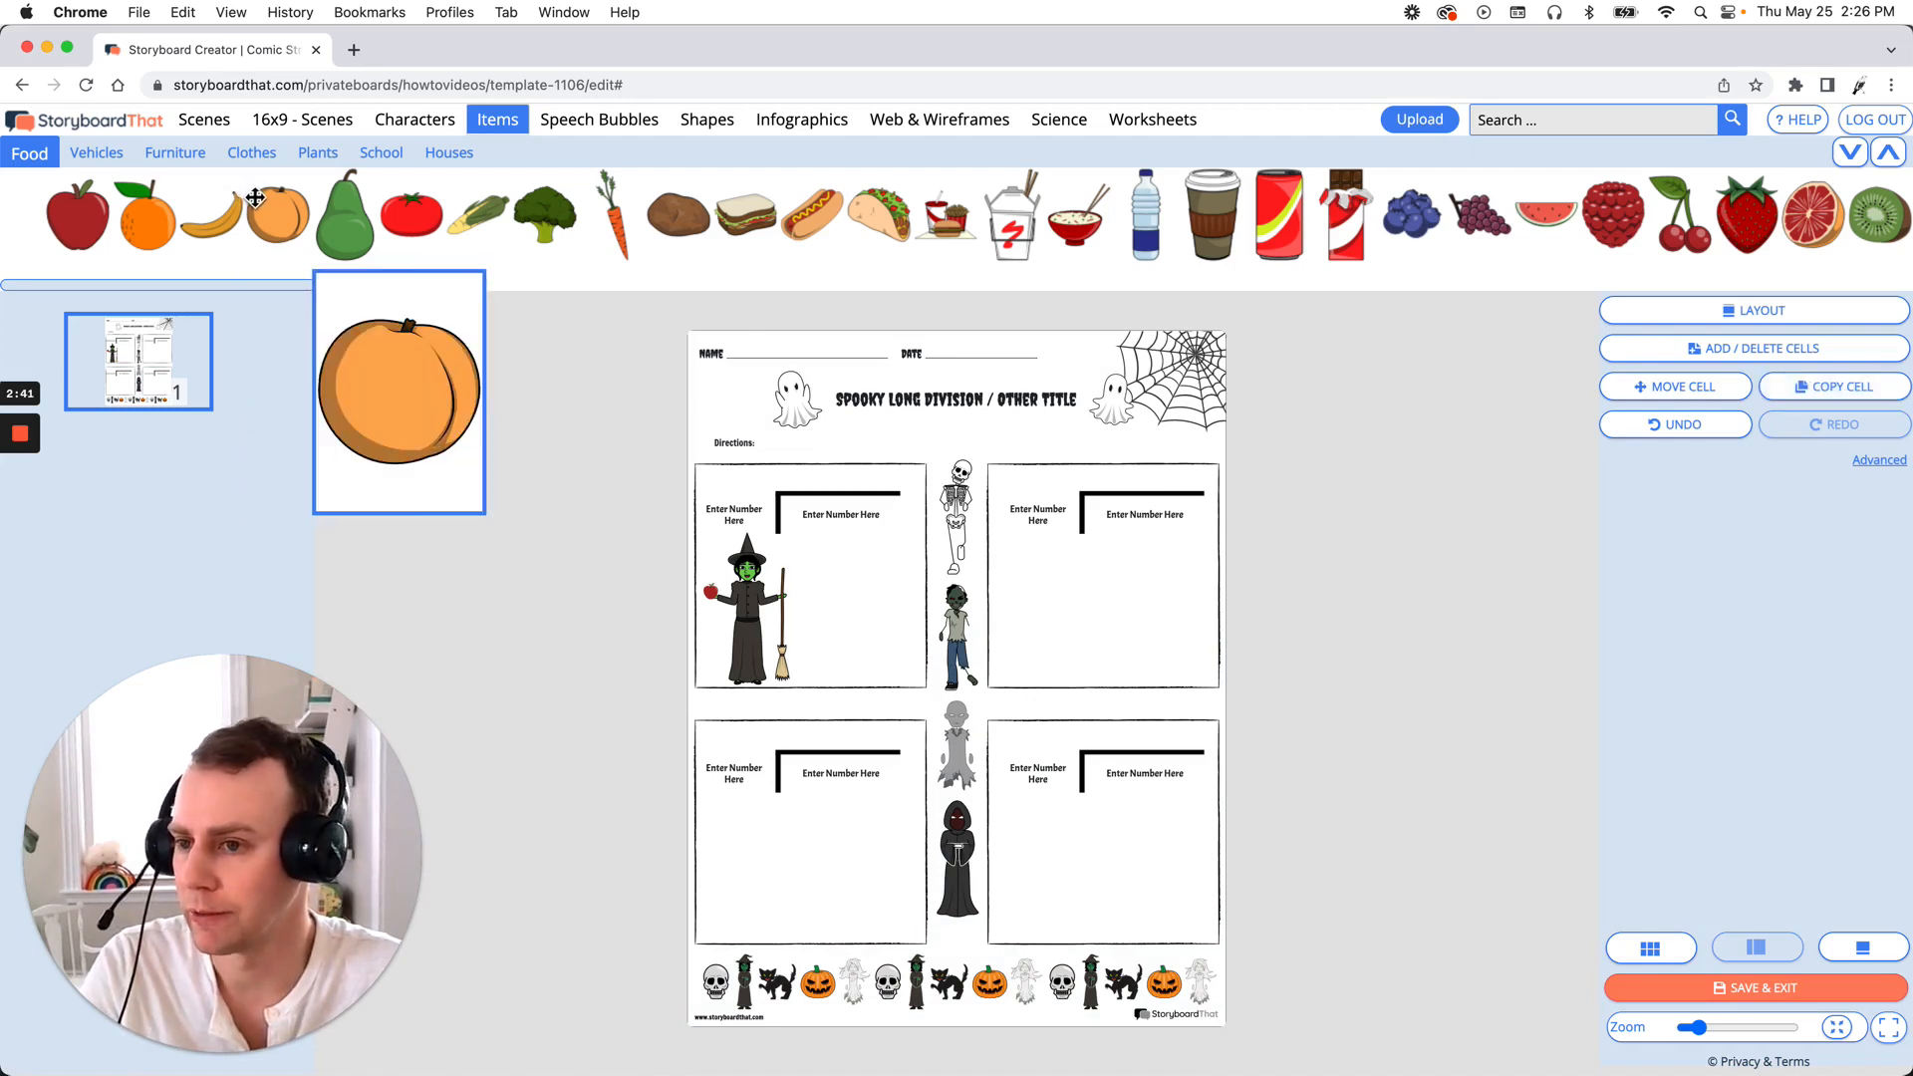
{"action": "left_click", "coordinate": [202, 127]}
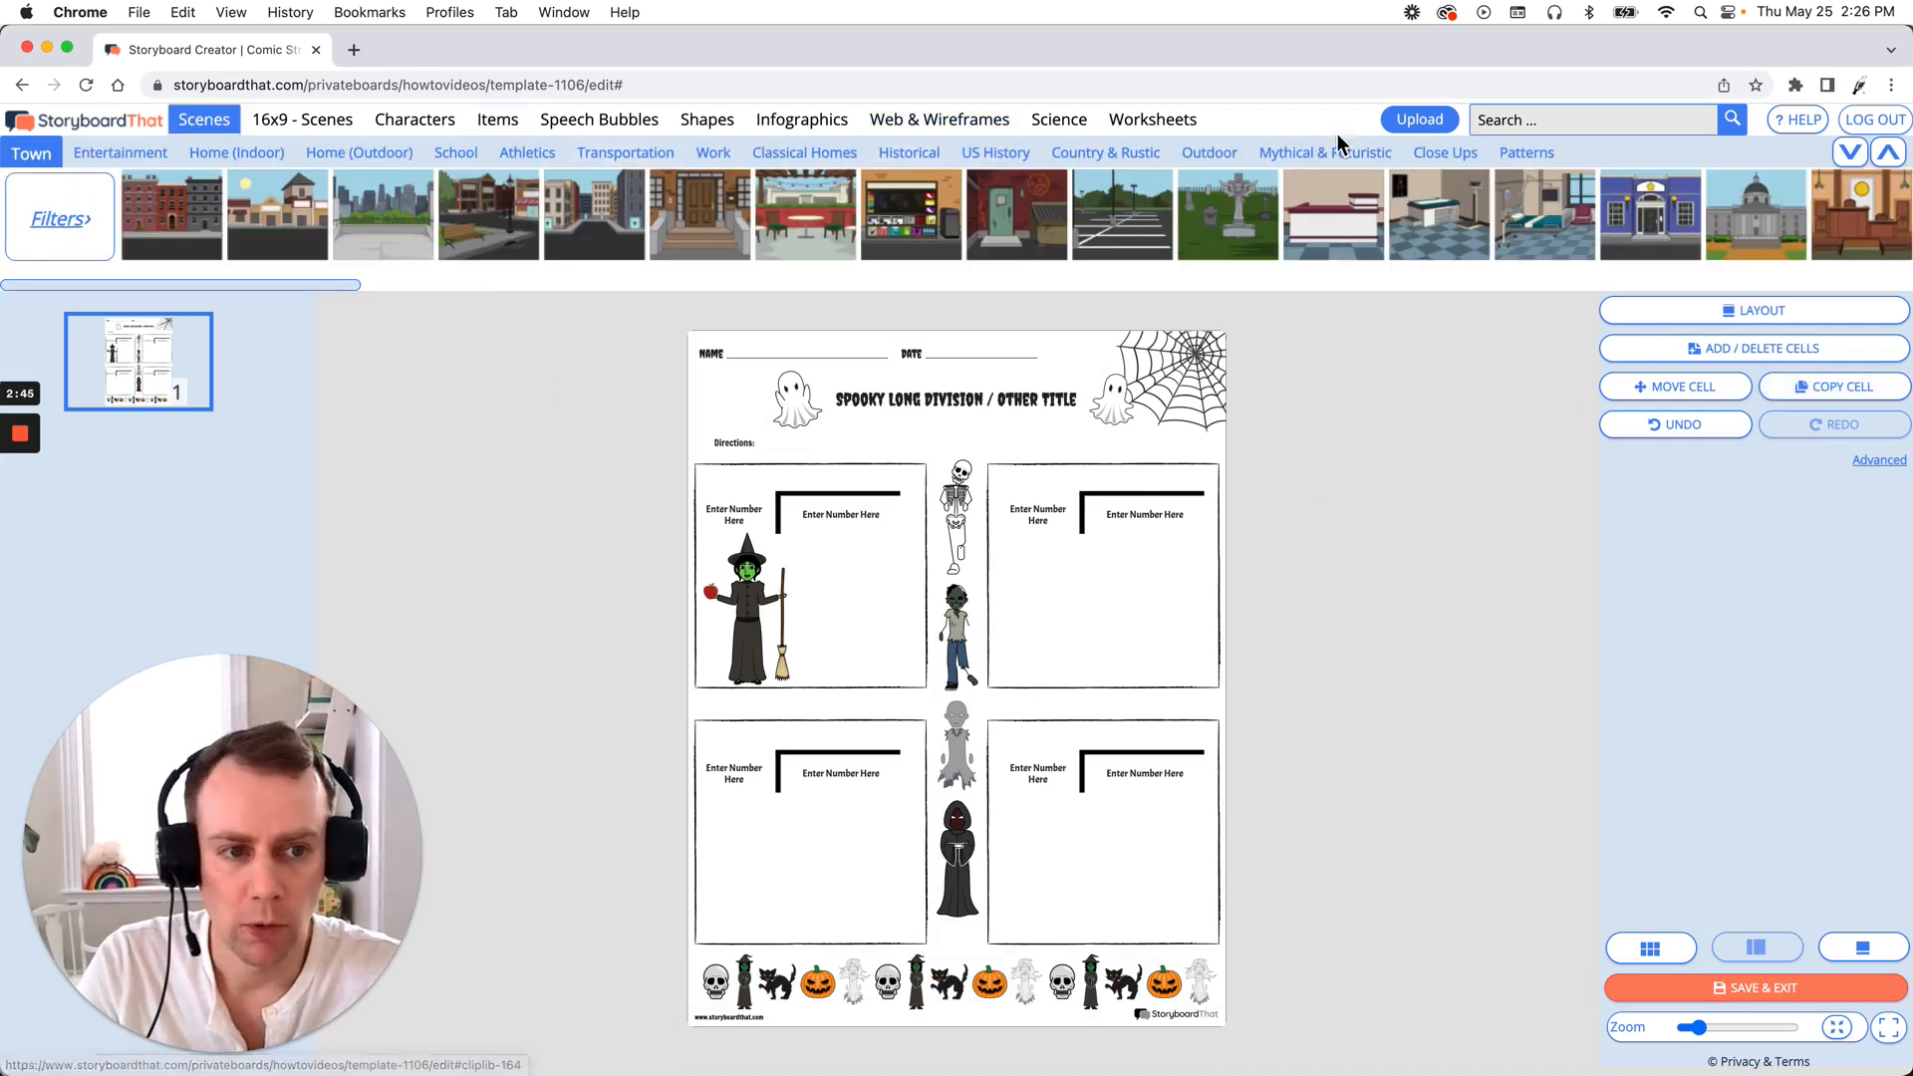
{"action": "left_click", "coordinate": [1524, 155]}
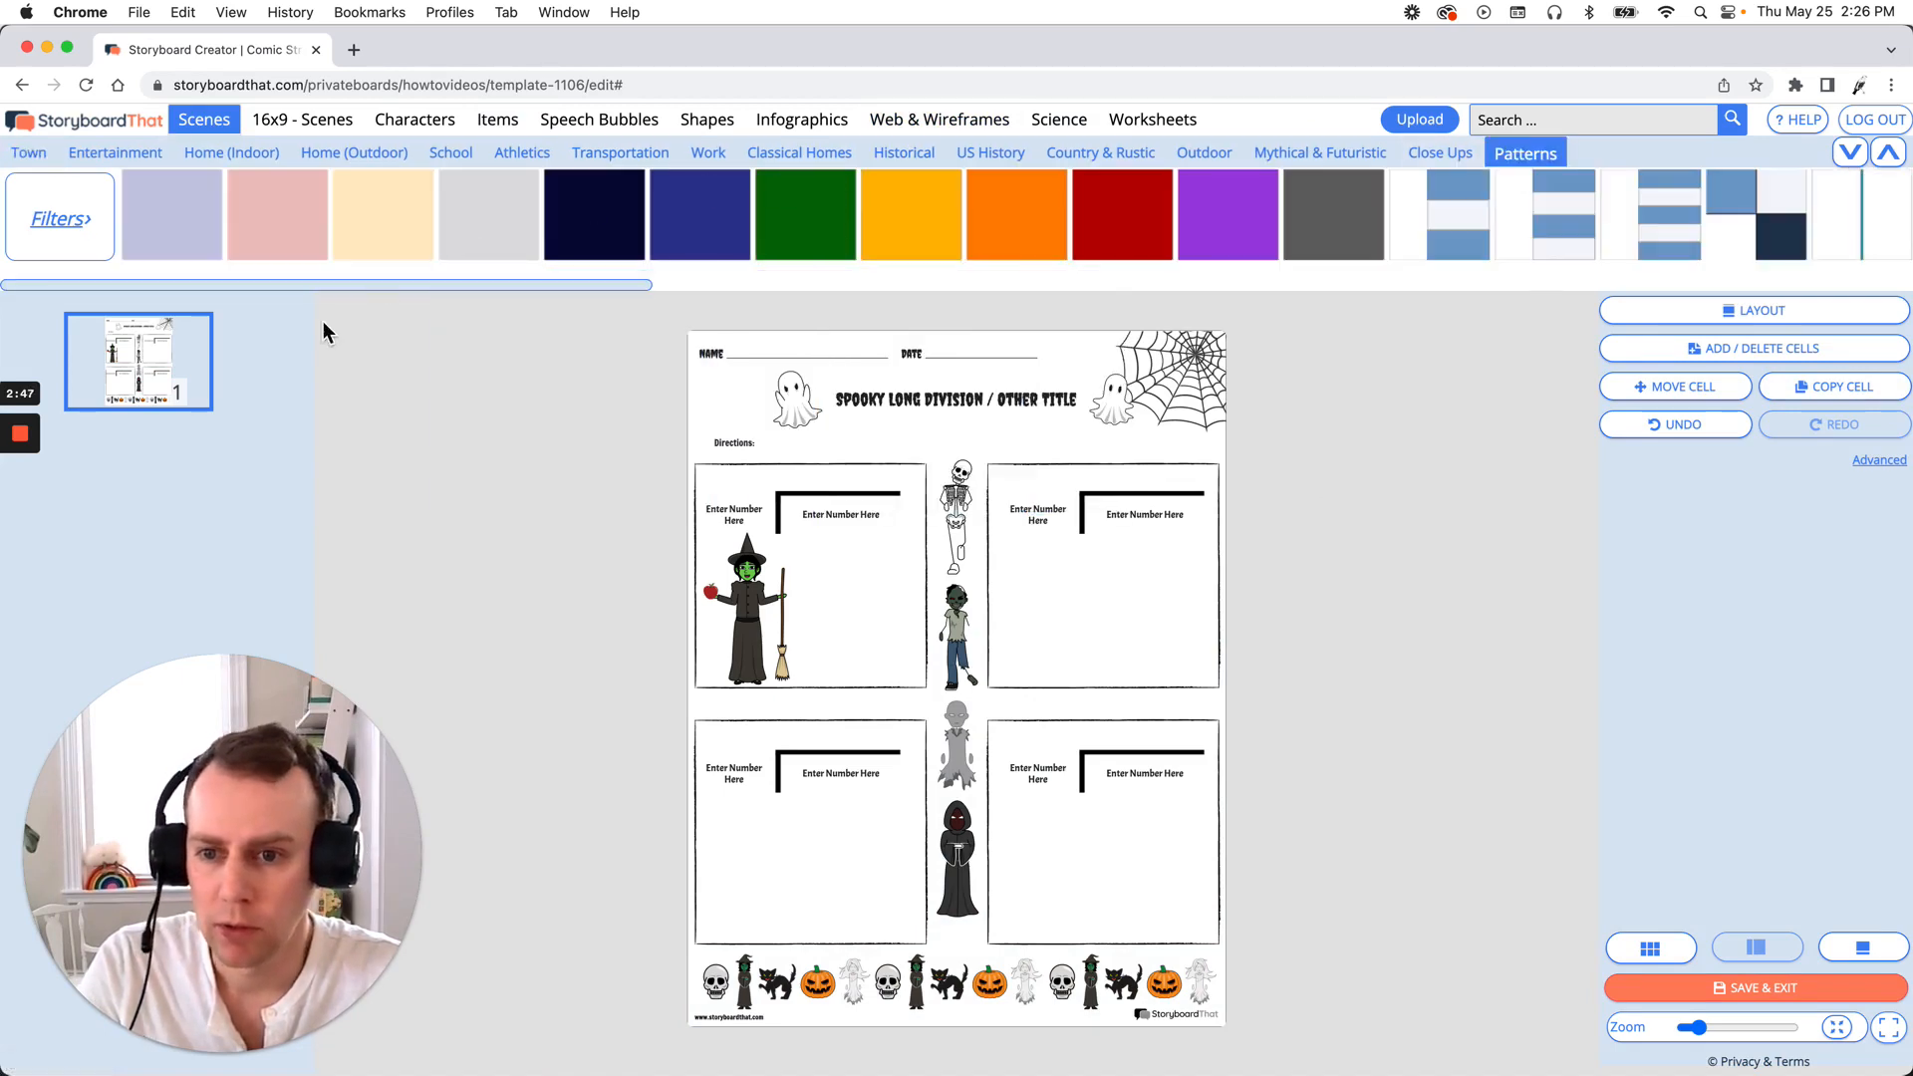
{"action": "left_click_drag", "start_coordinate": [403, 284], "coordinate": [903, 285]}
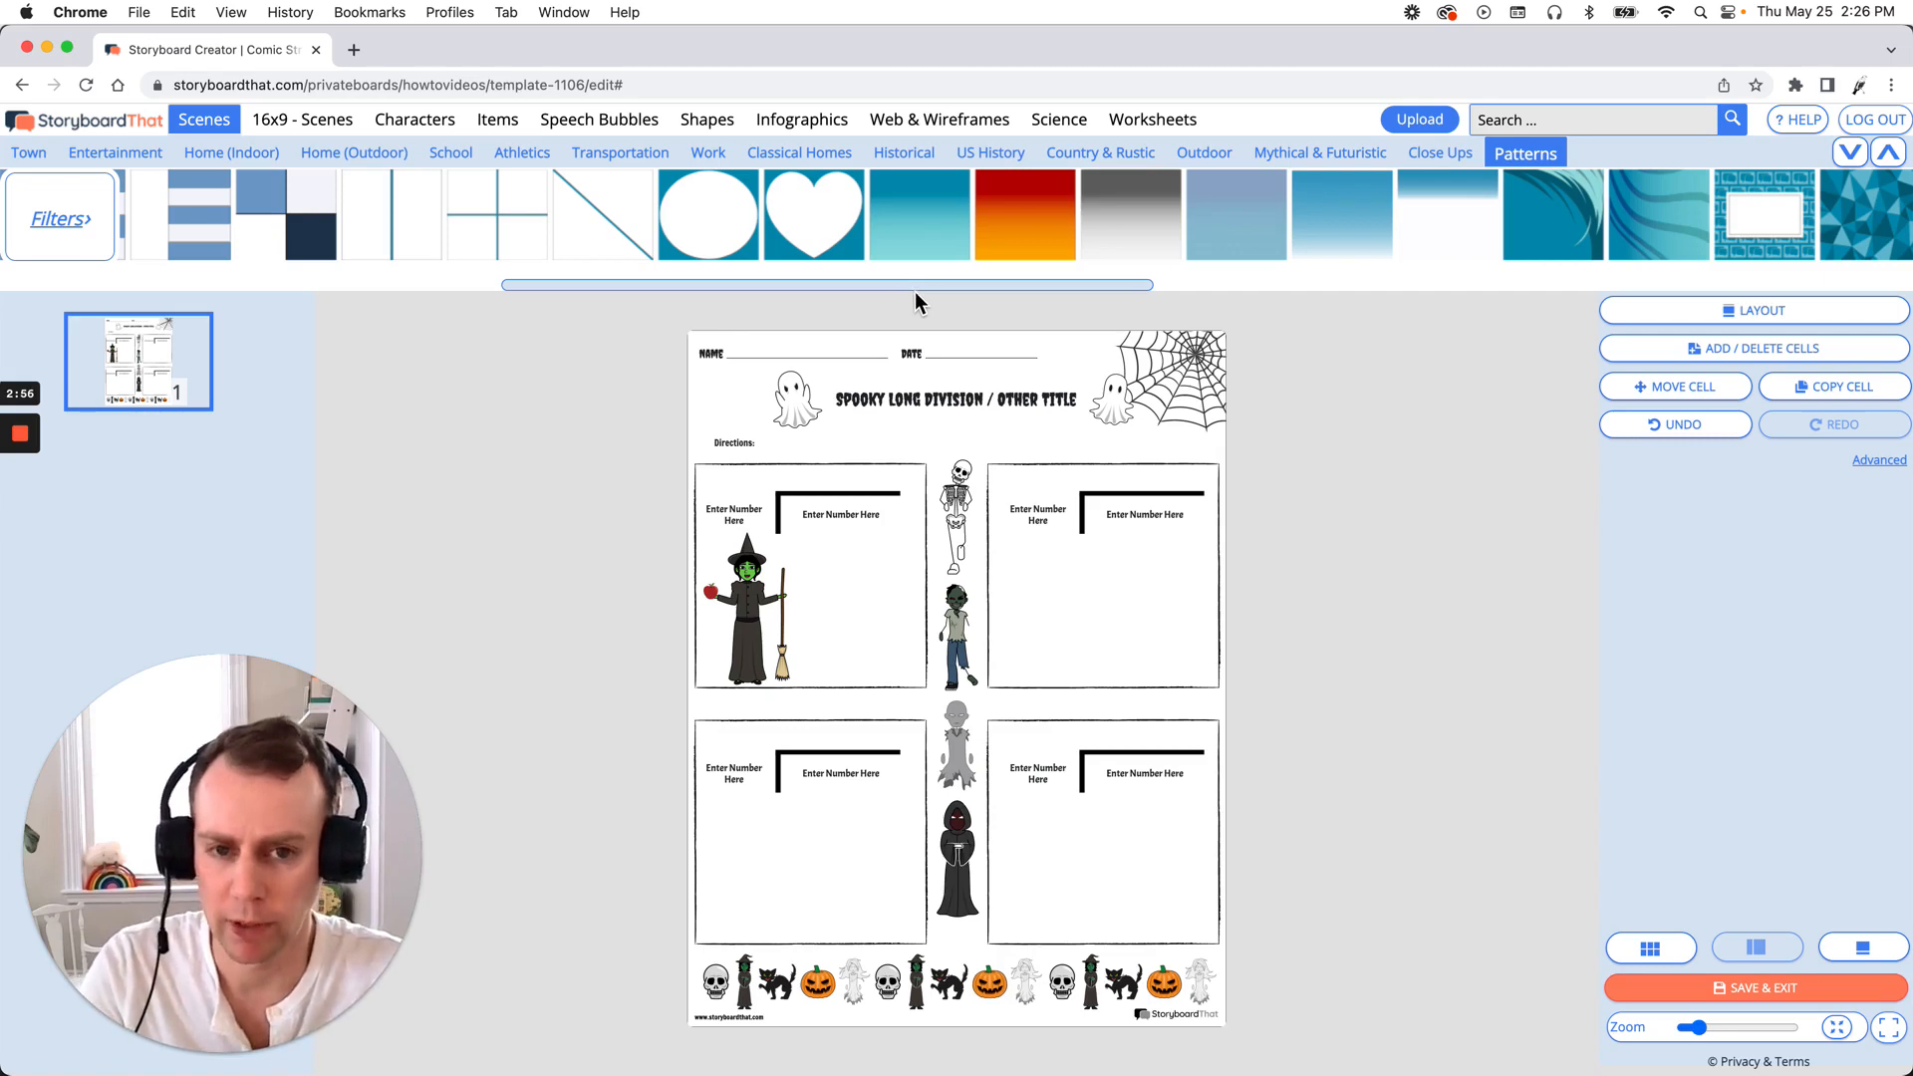
{"action": "mouse_move", "coordinate": [1032, 256]}
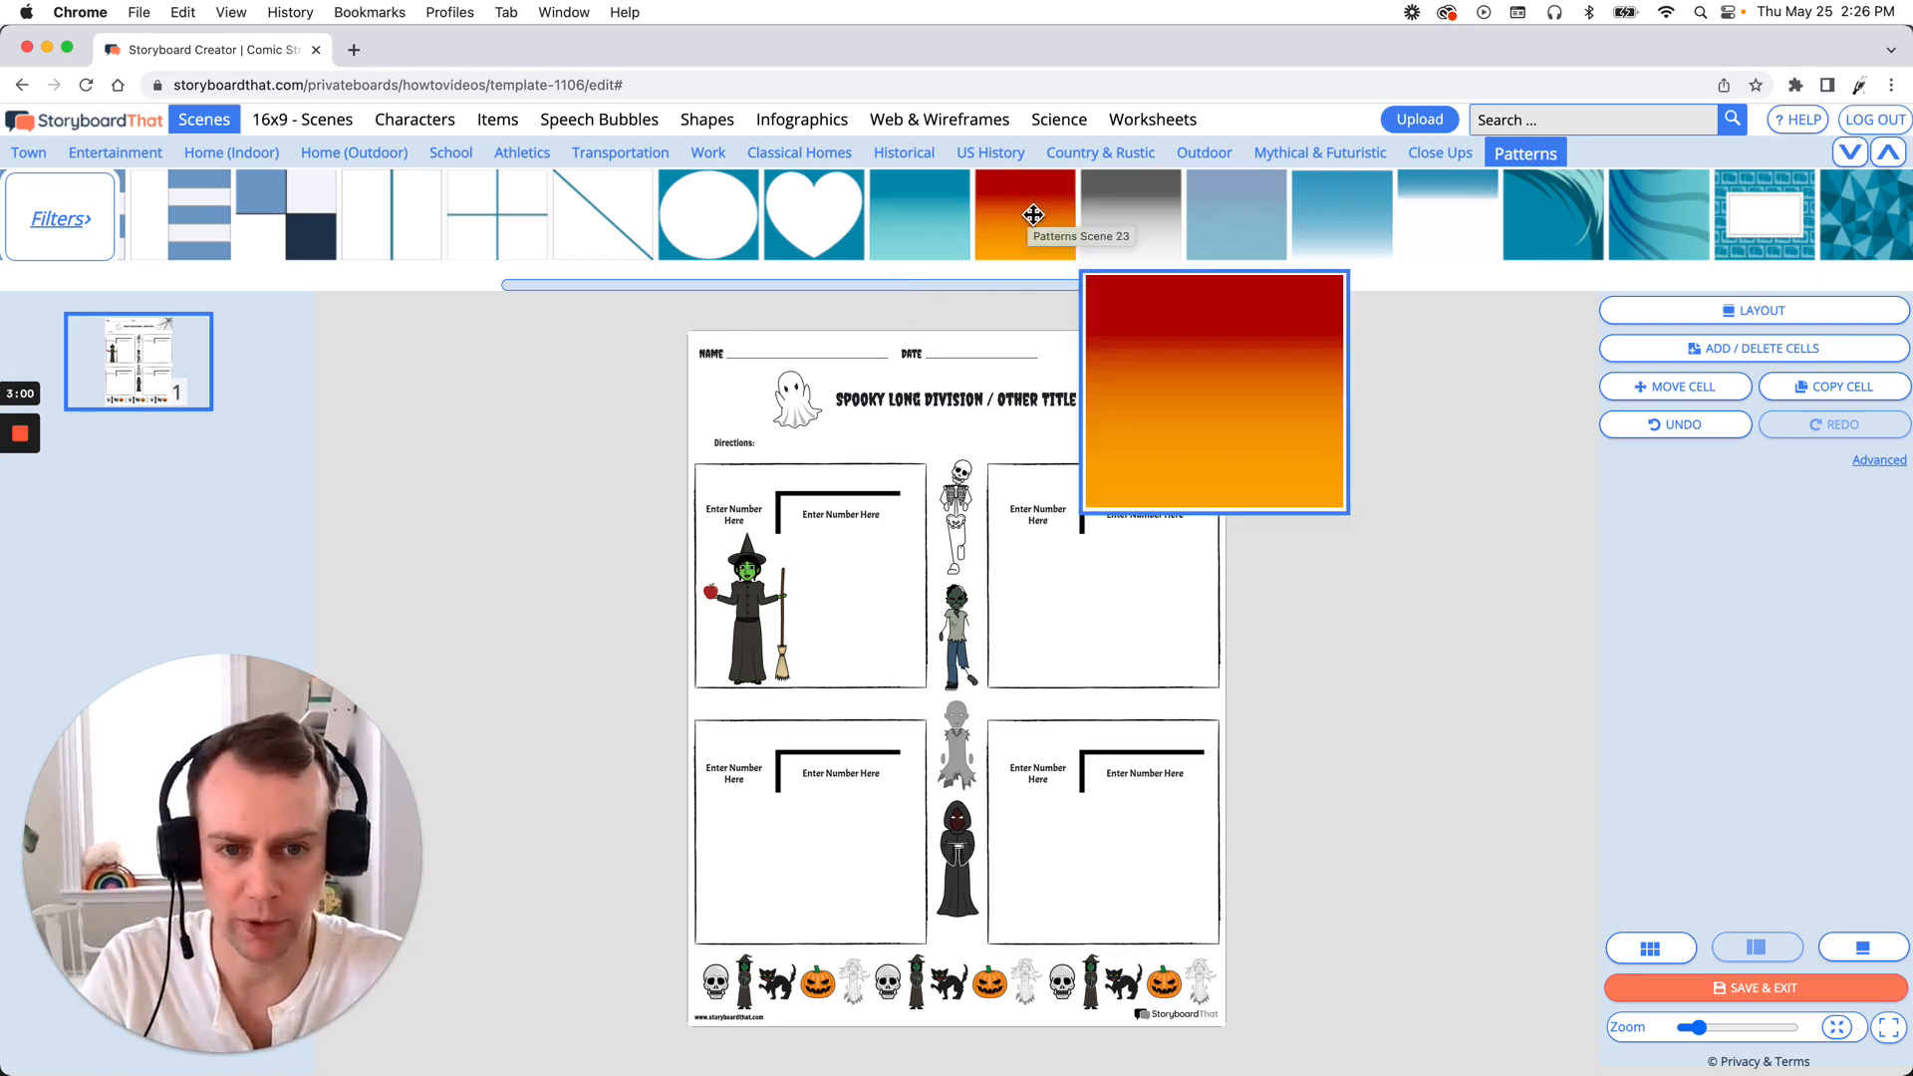
{"action": "left_click_drag", "start_coordinate": [1035, 205], "coordinate": [847, 502]}
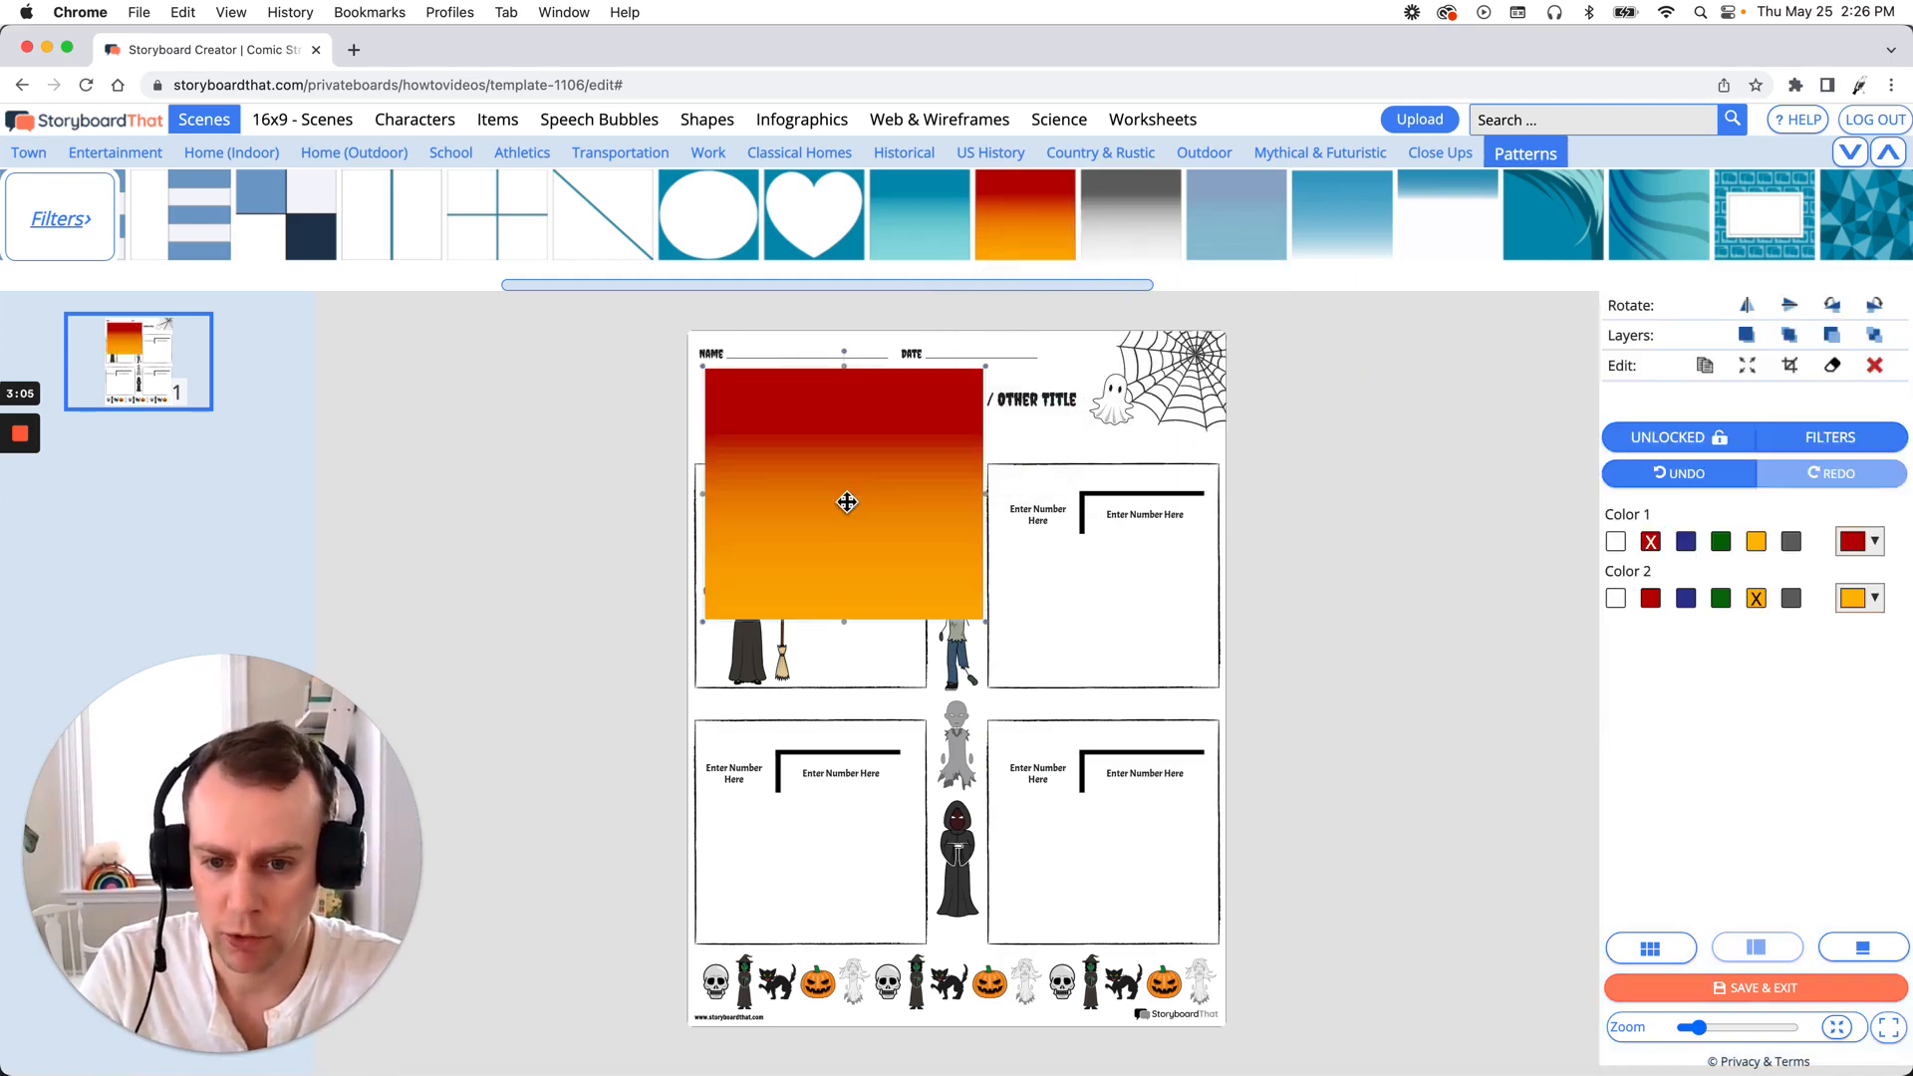
- Stretch the gradient non-proportionally to fill the whole page and send it behind all other worksheet elements
{"action": "left_click", "coordinate": [1748, 367]}
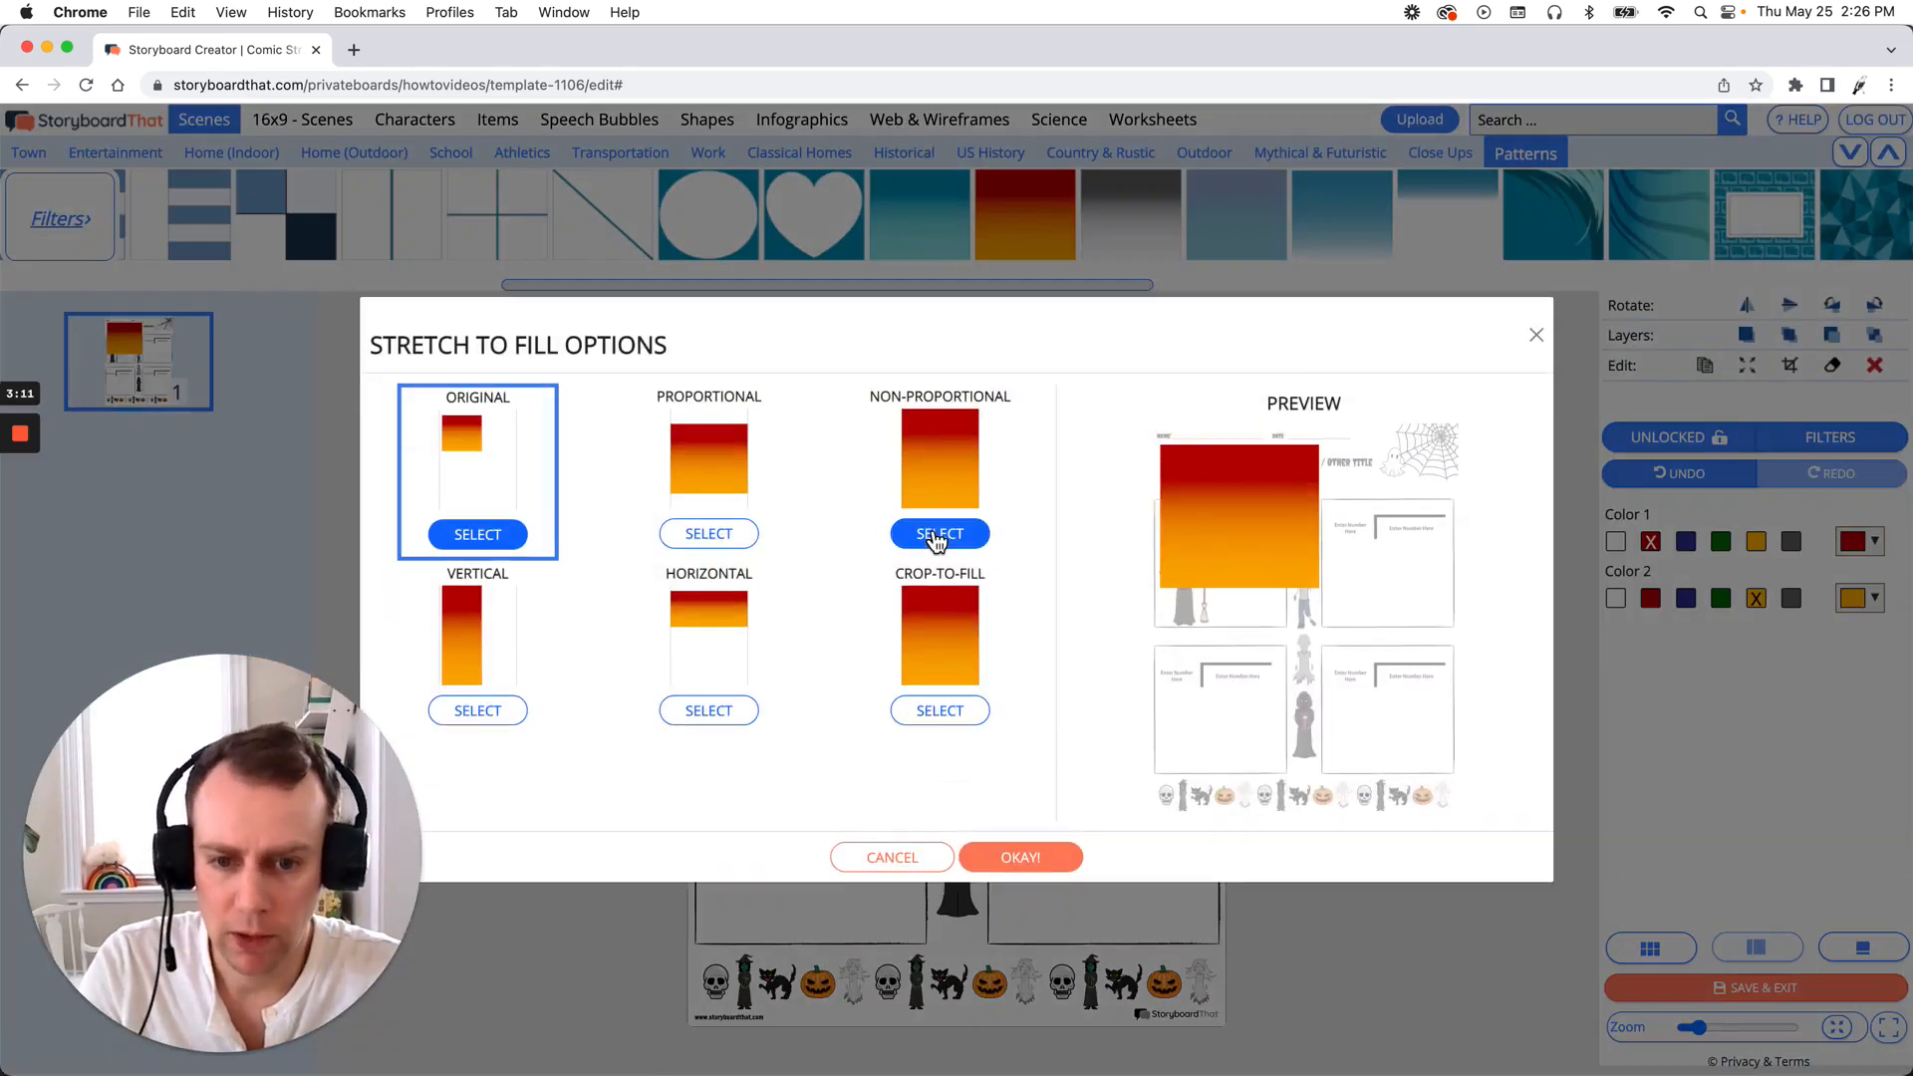
{"action": "left_click", "coordinate": [940, 536]}
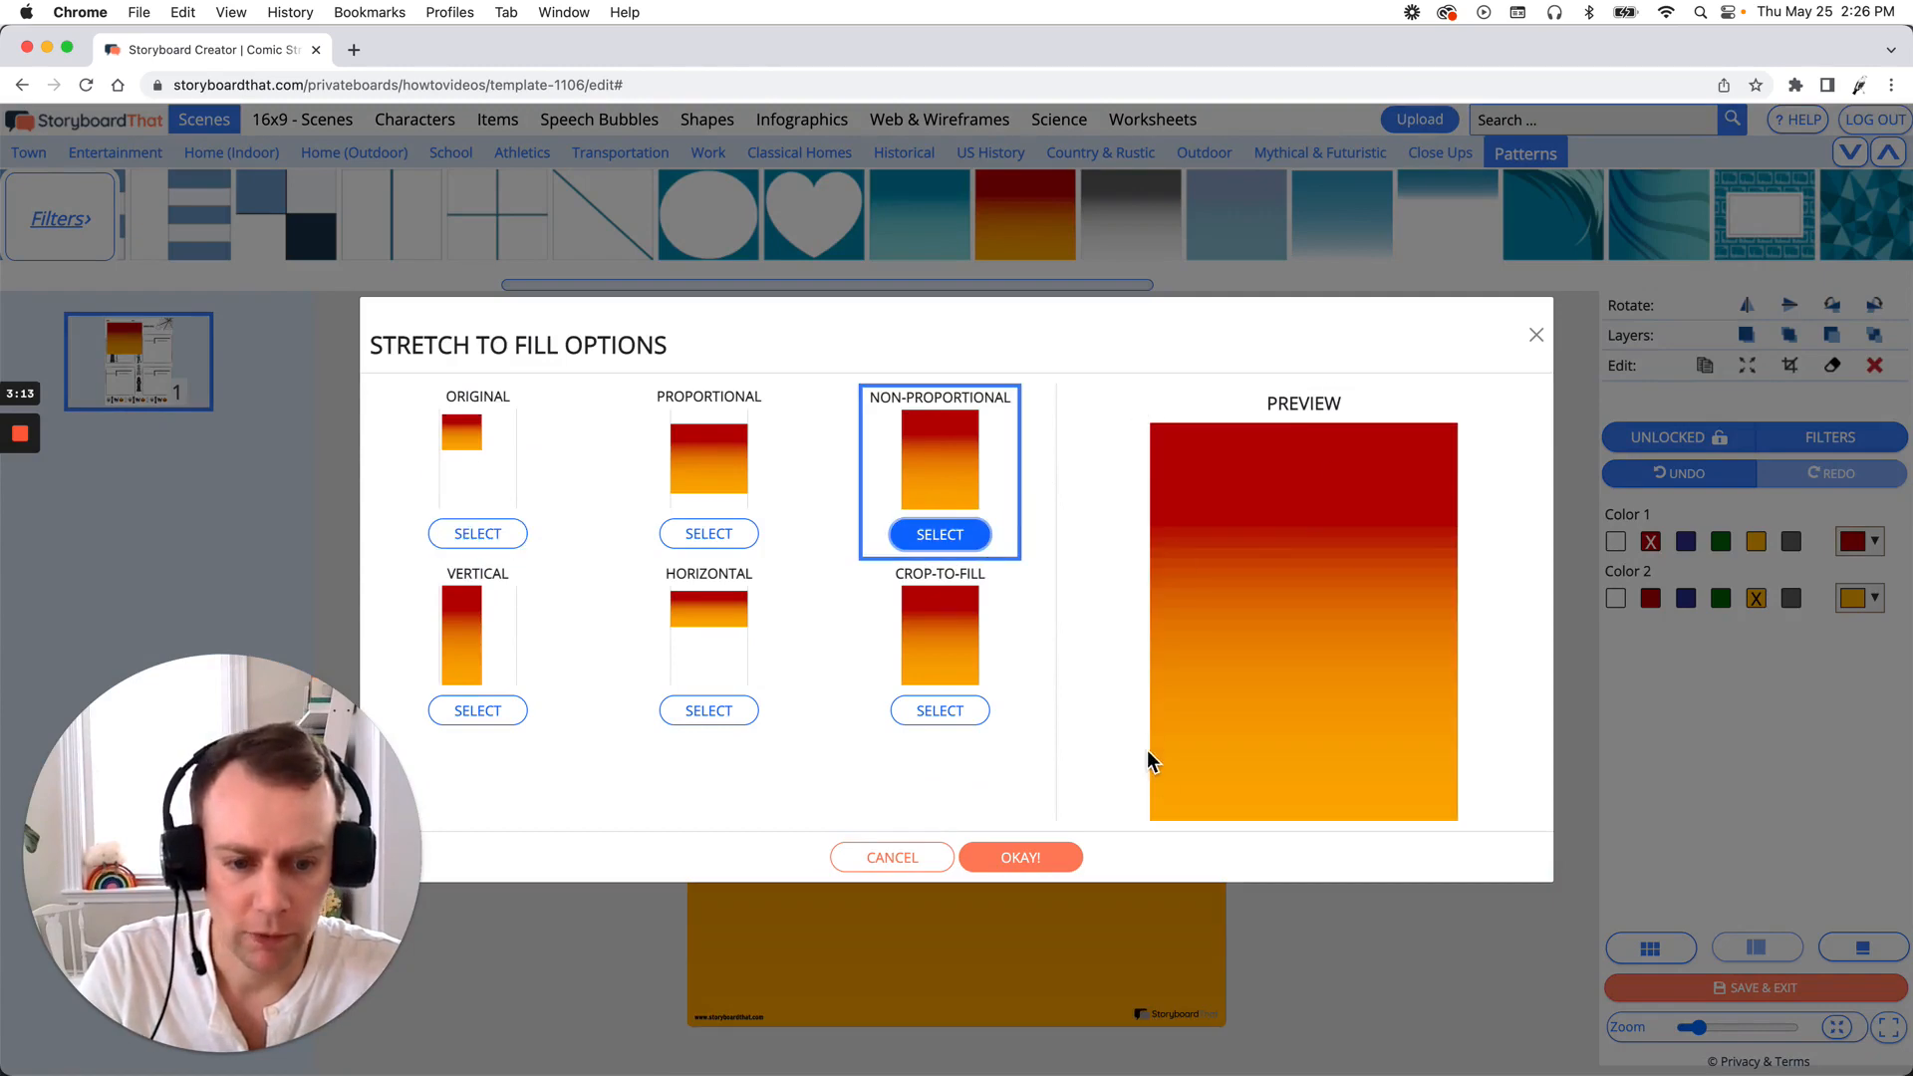
{"action": "left_click", "coordinate": [1054, 861]}
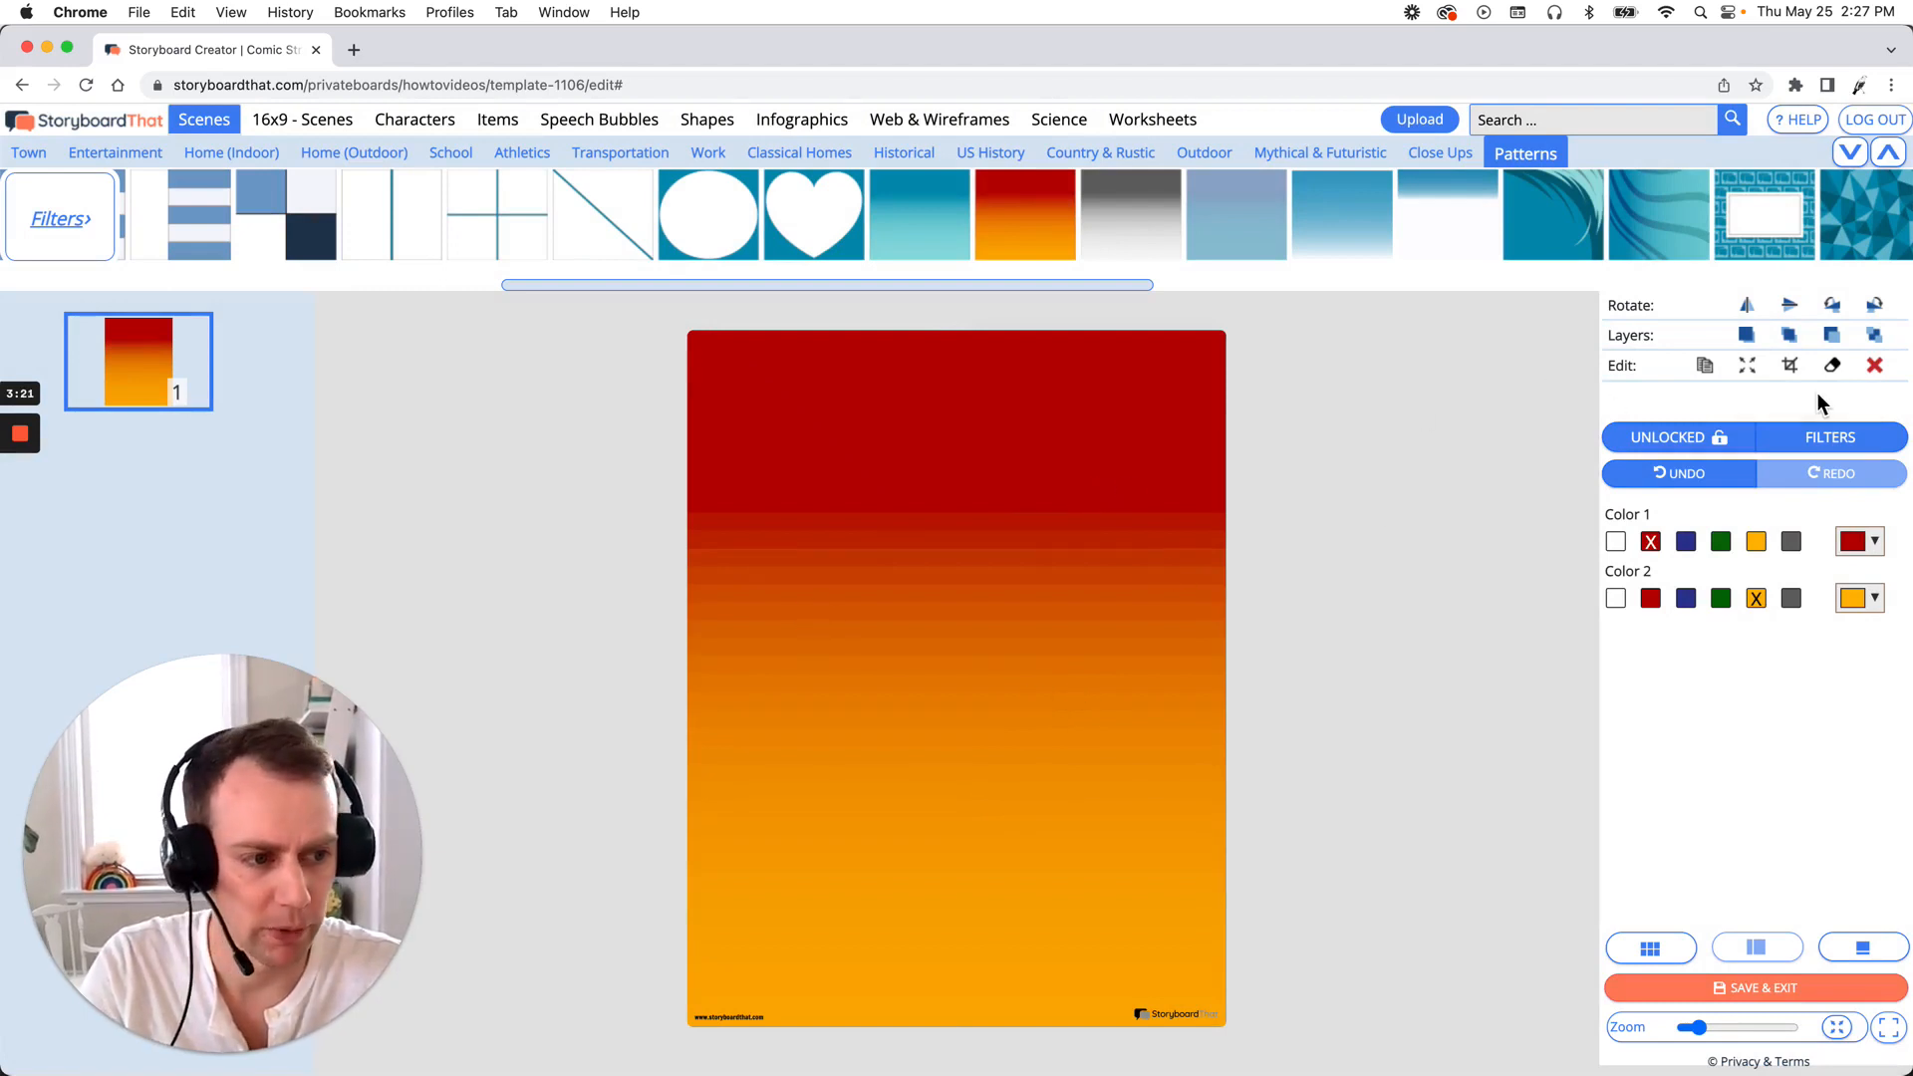
{"action": "left_click", "coordinate": [1883, 339]}
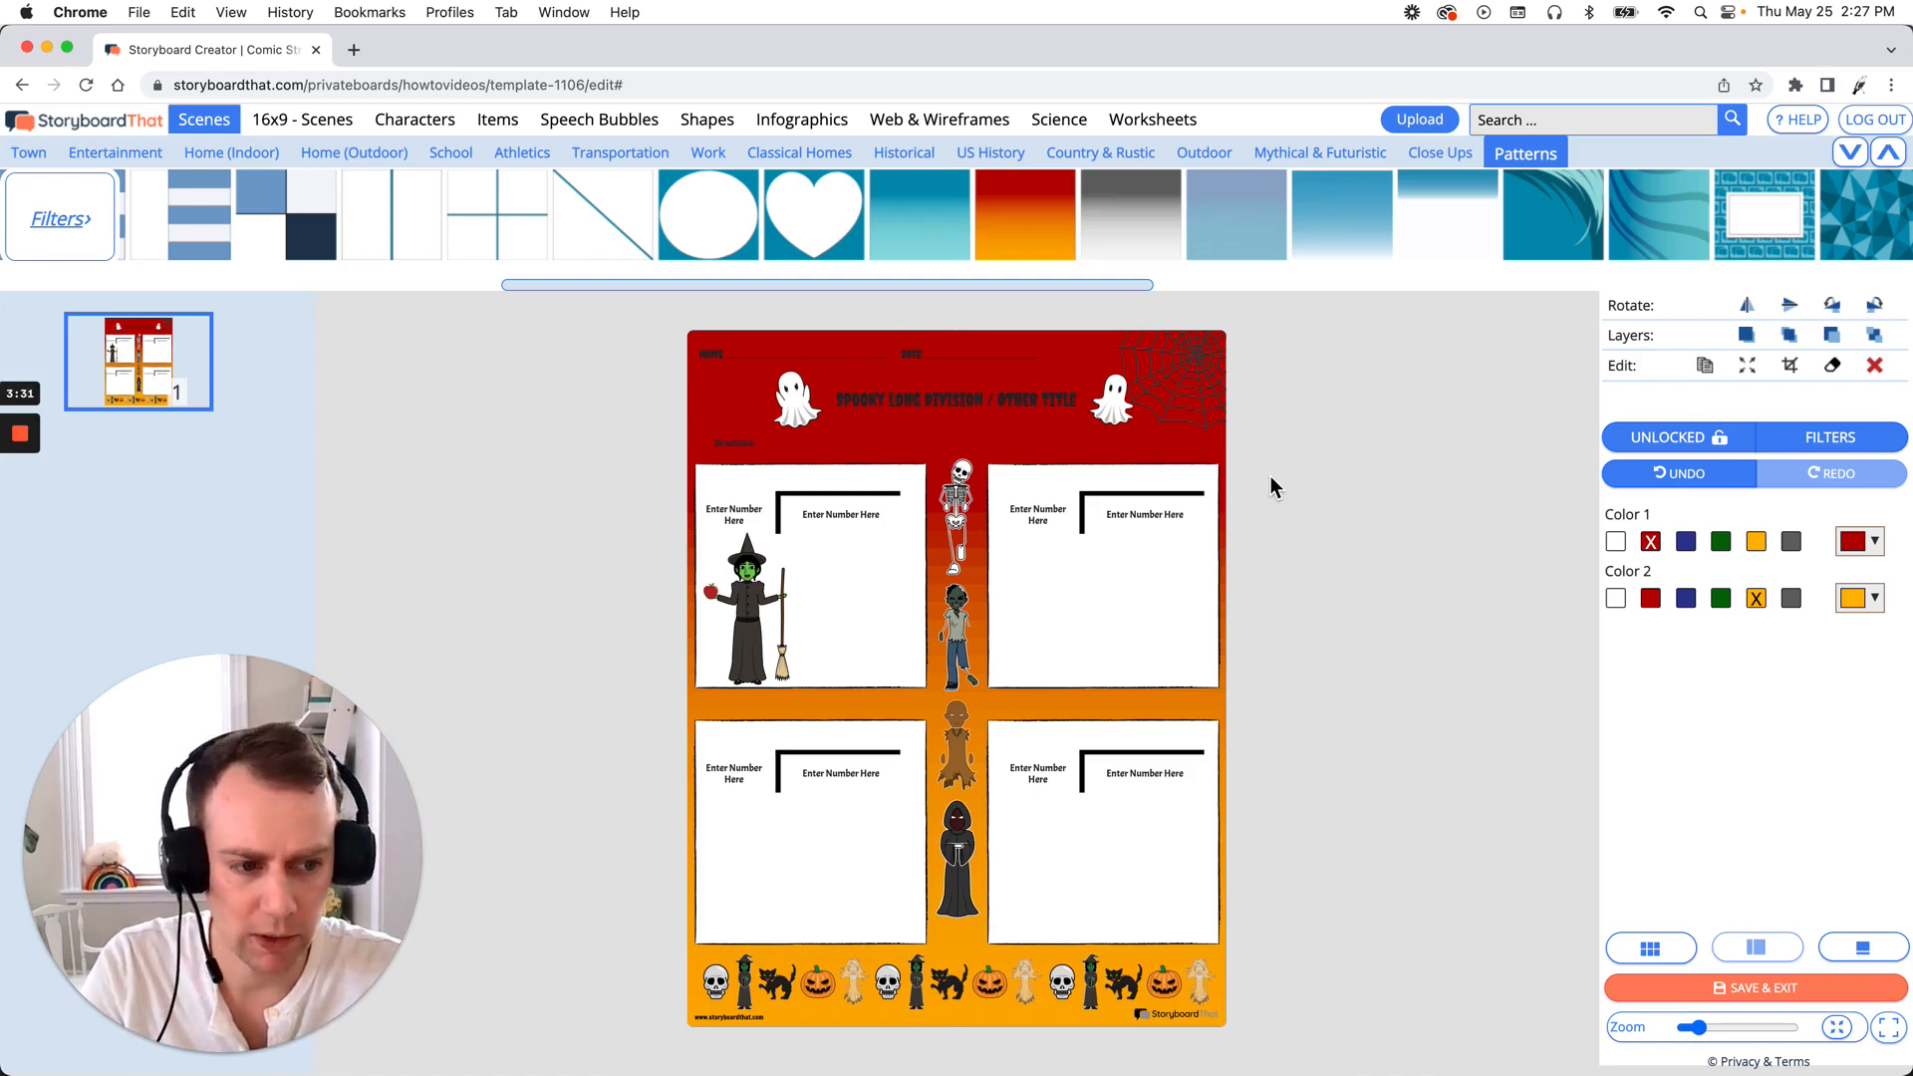
- Recolor the background gradient with green as Color 1 and the preset dark blue as Color 2
{"action": "left_click", "coordinate": [1719, 543]}
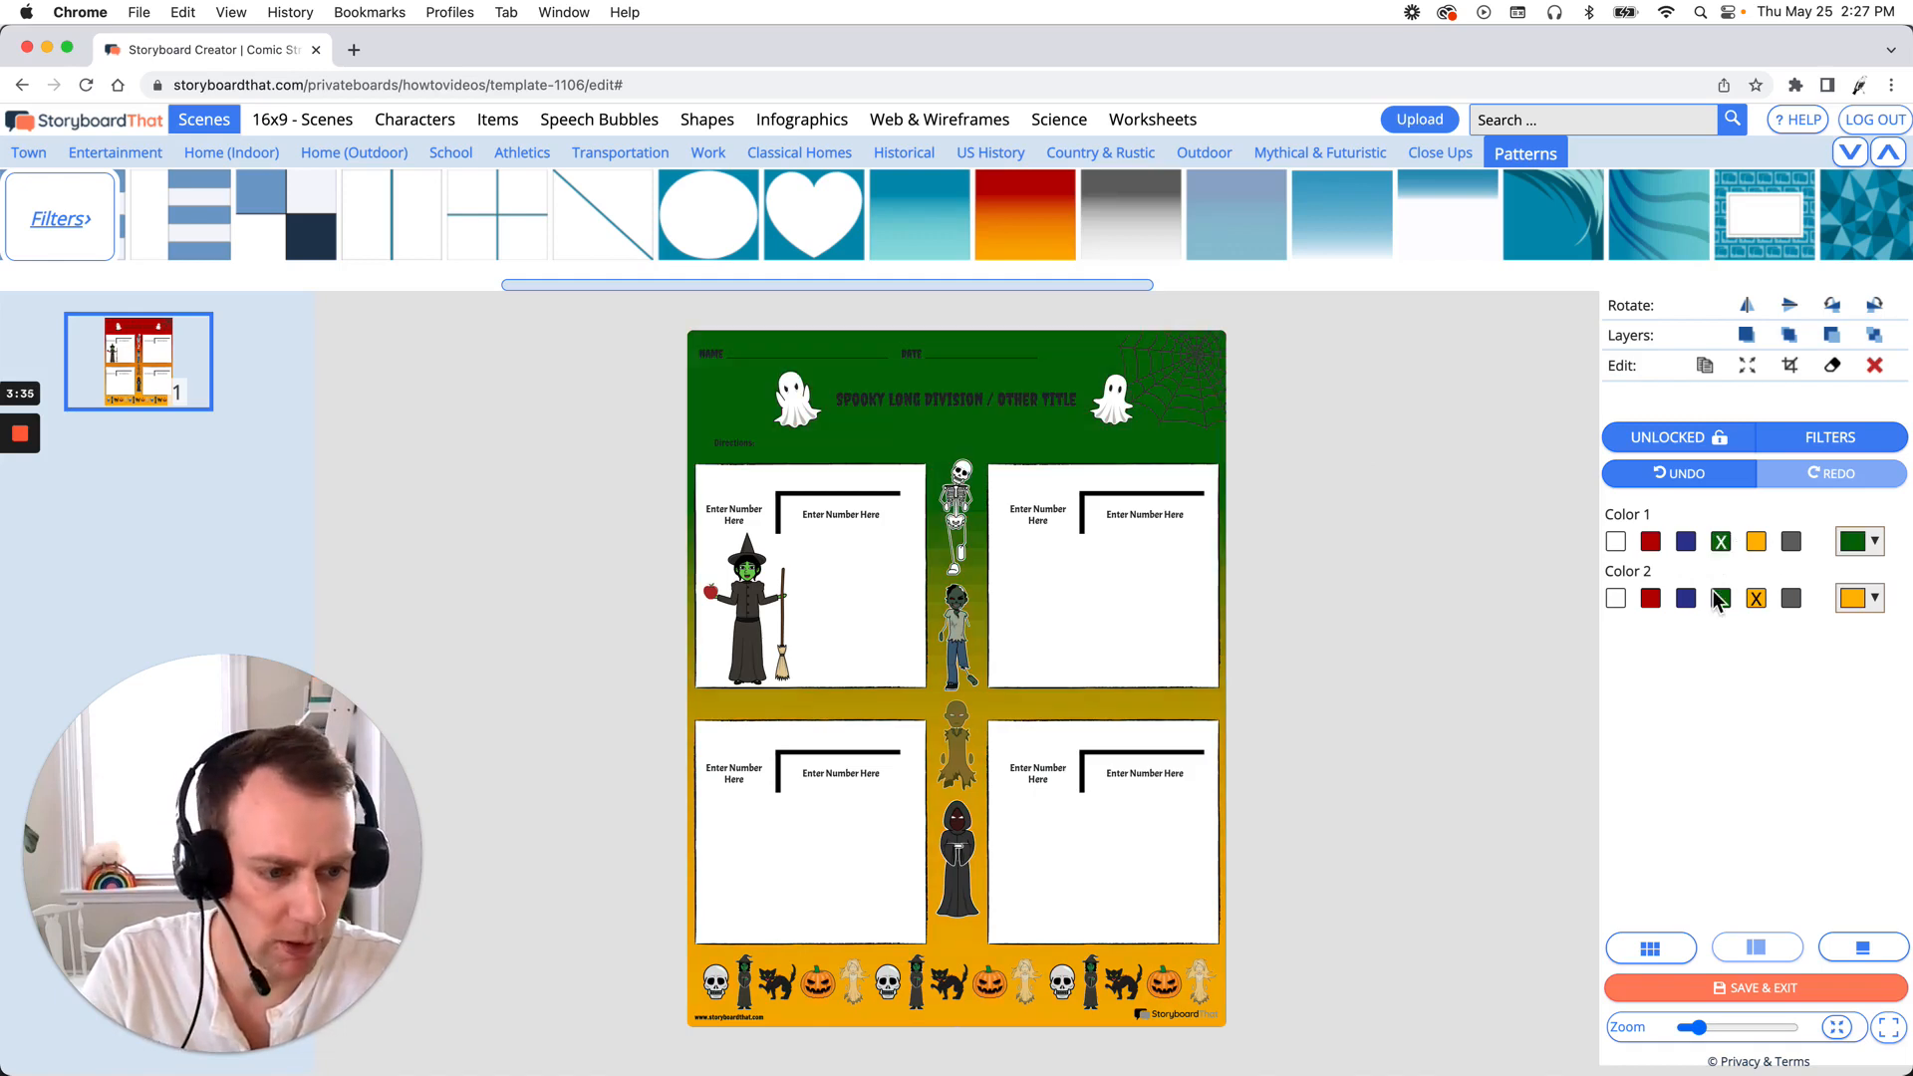
{"action": "left_click", "coordinate": [1683, 598]}
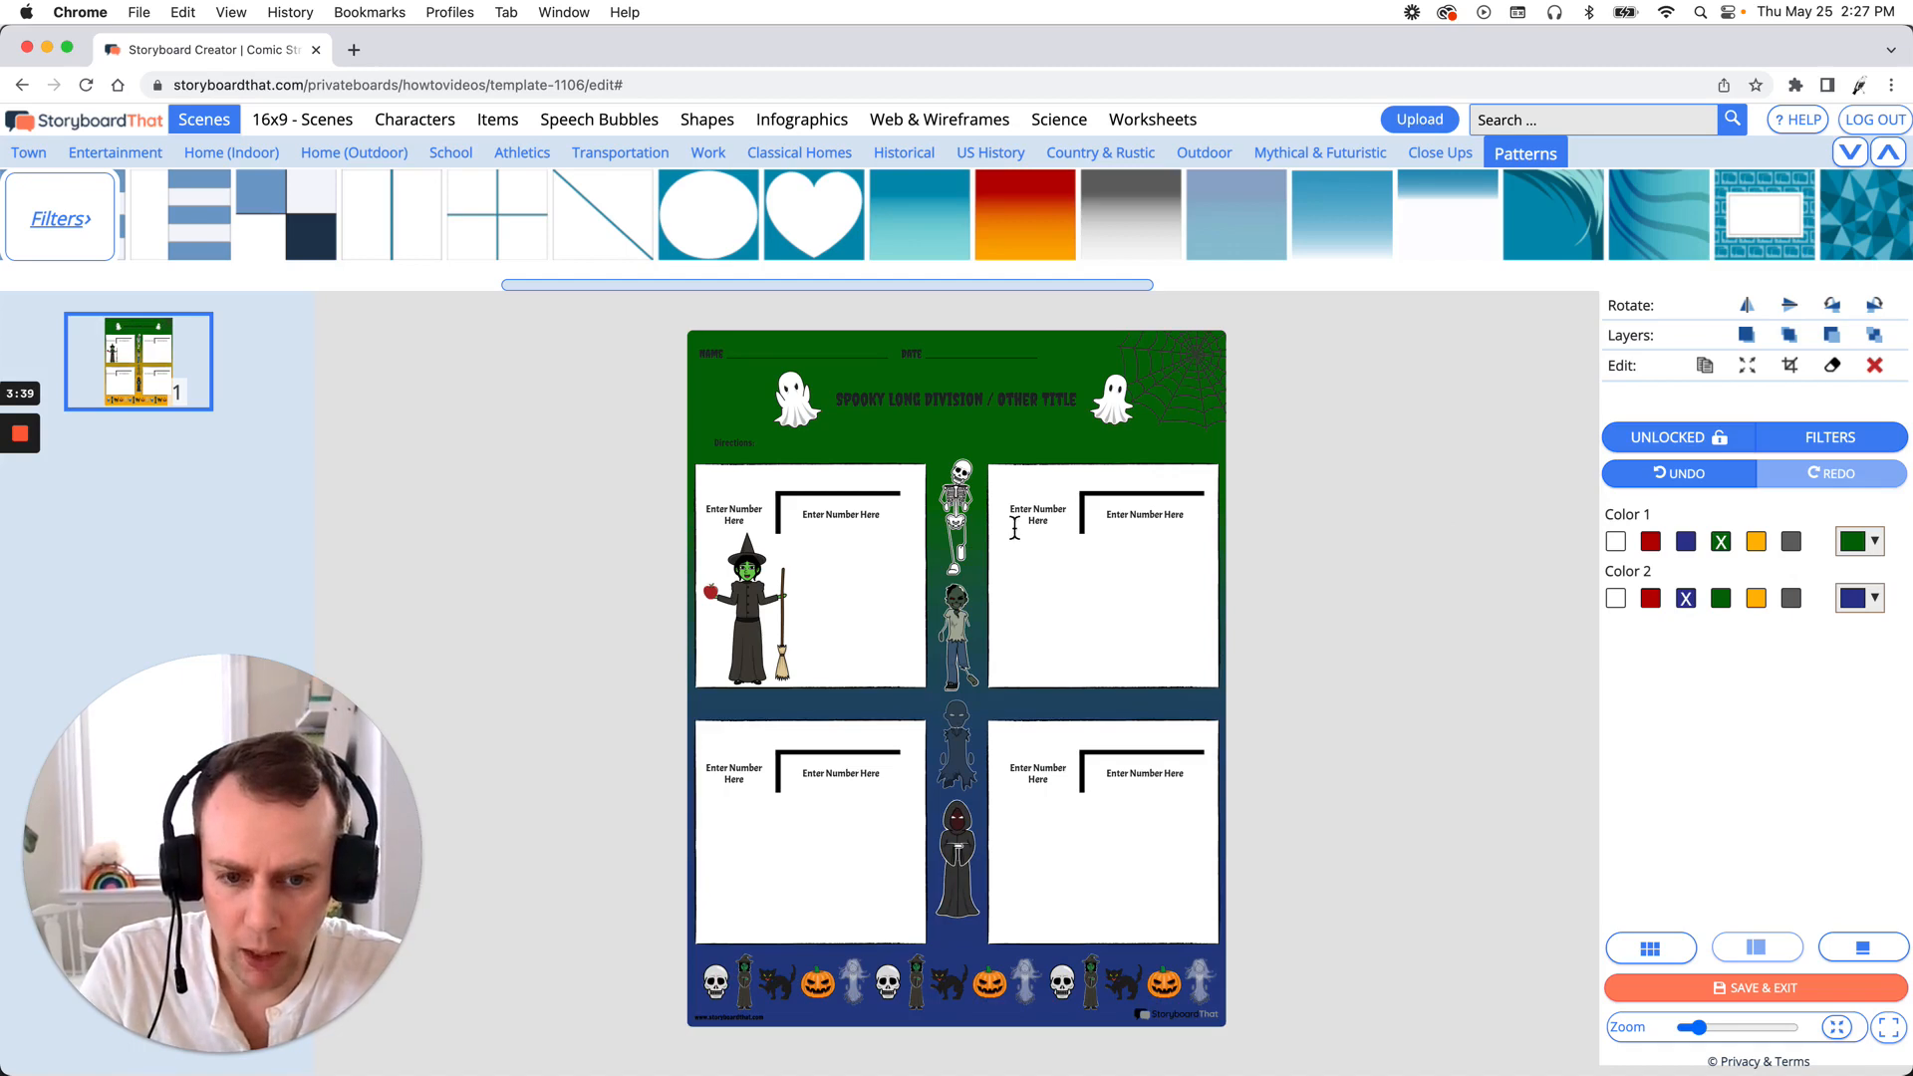
{"action": "left_click", "coordinate": [1863, 608]}
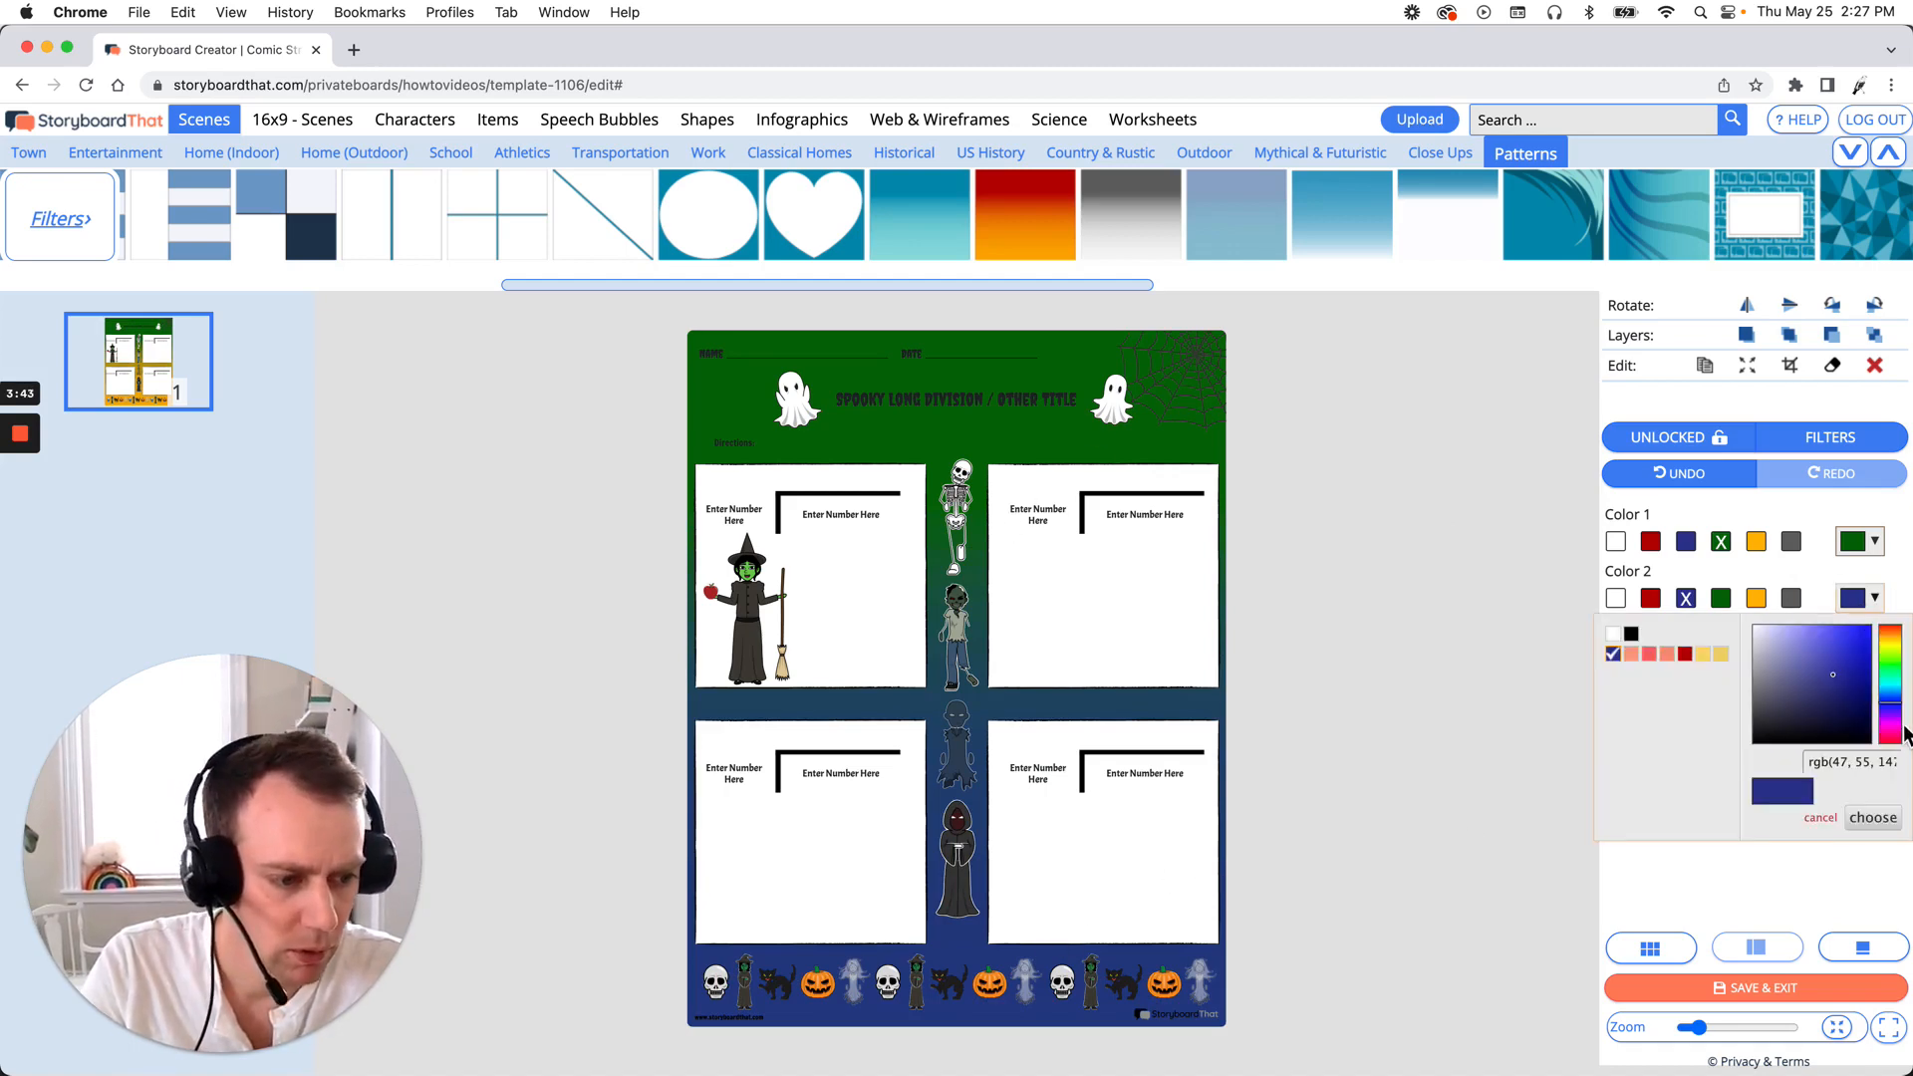
{"action": "left_click", "coordinate": [1650, 598]}
{"action": "left_click", "coordinate": [1721, 598]}
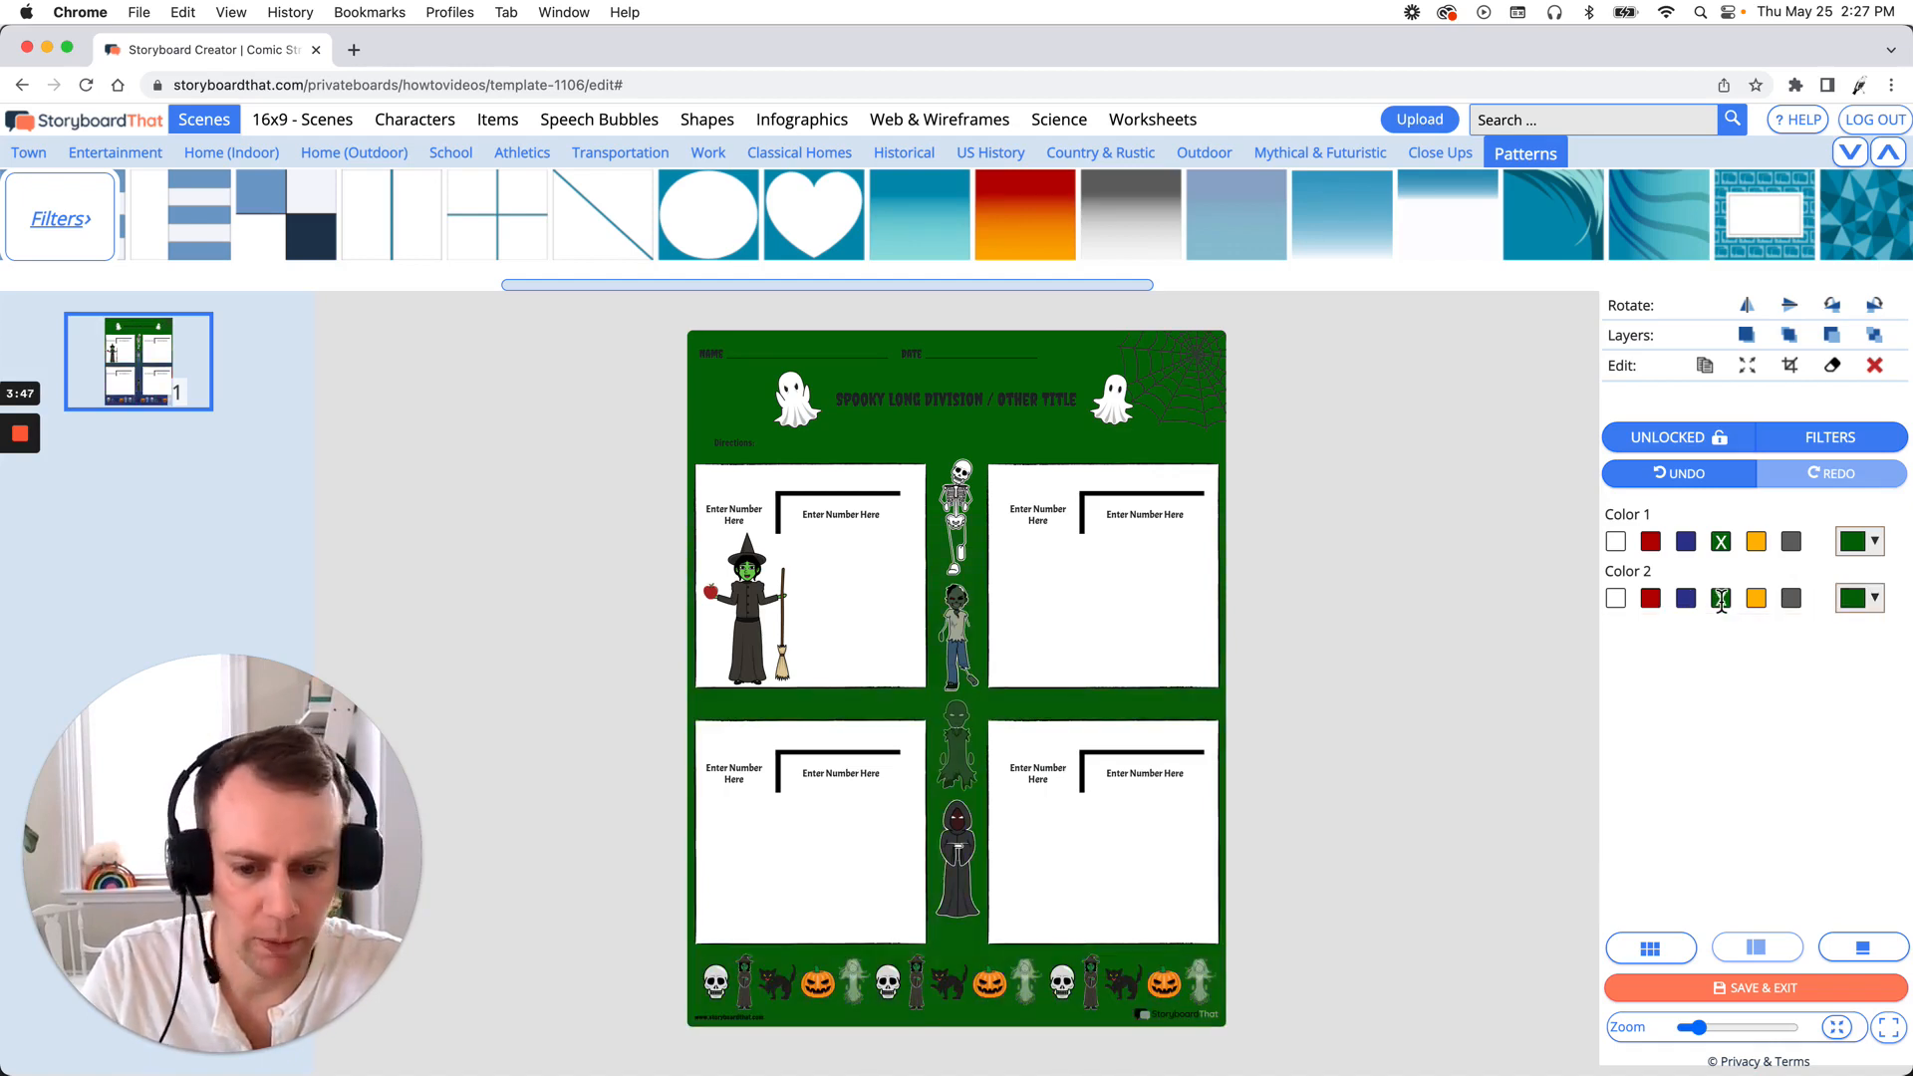
{"action": "left_click", "coordinate": [1683, 600]}
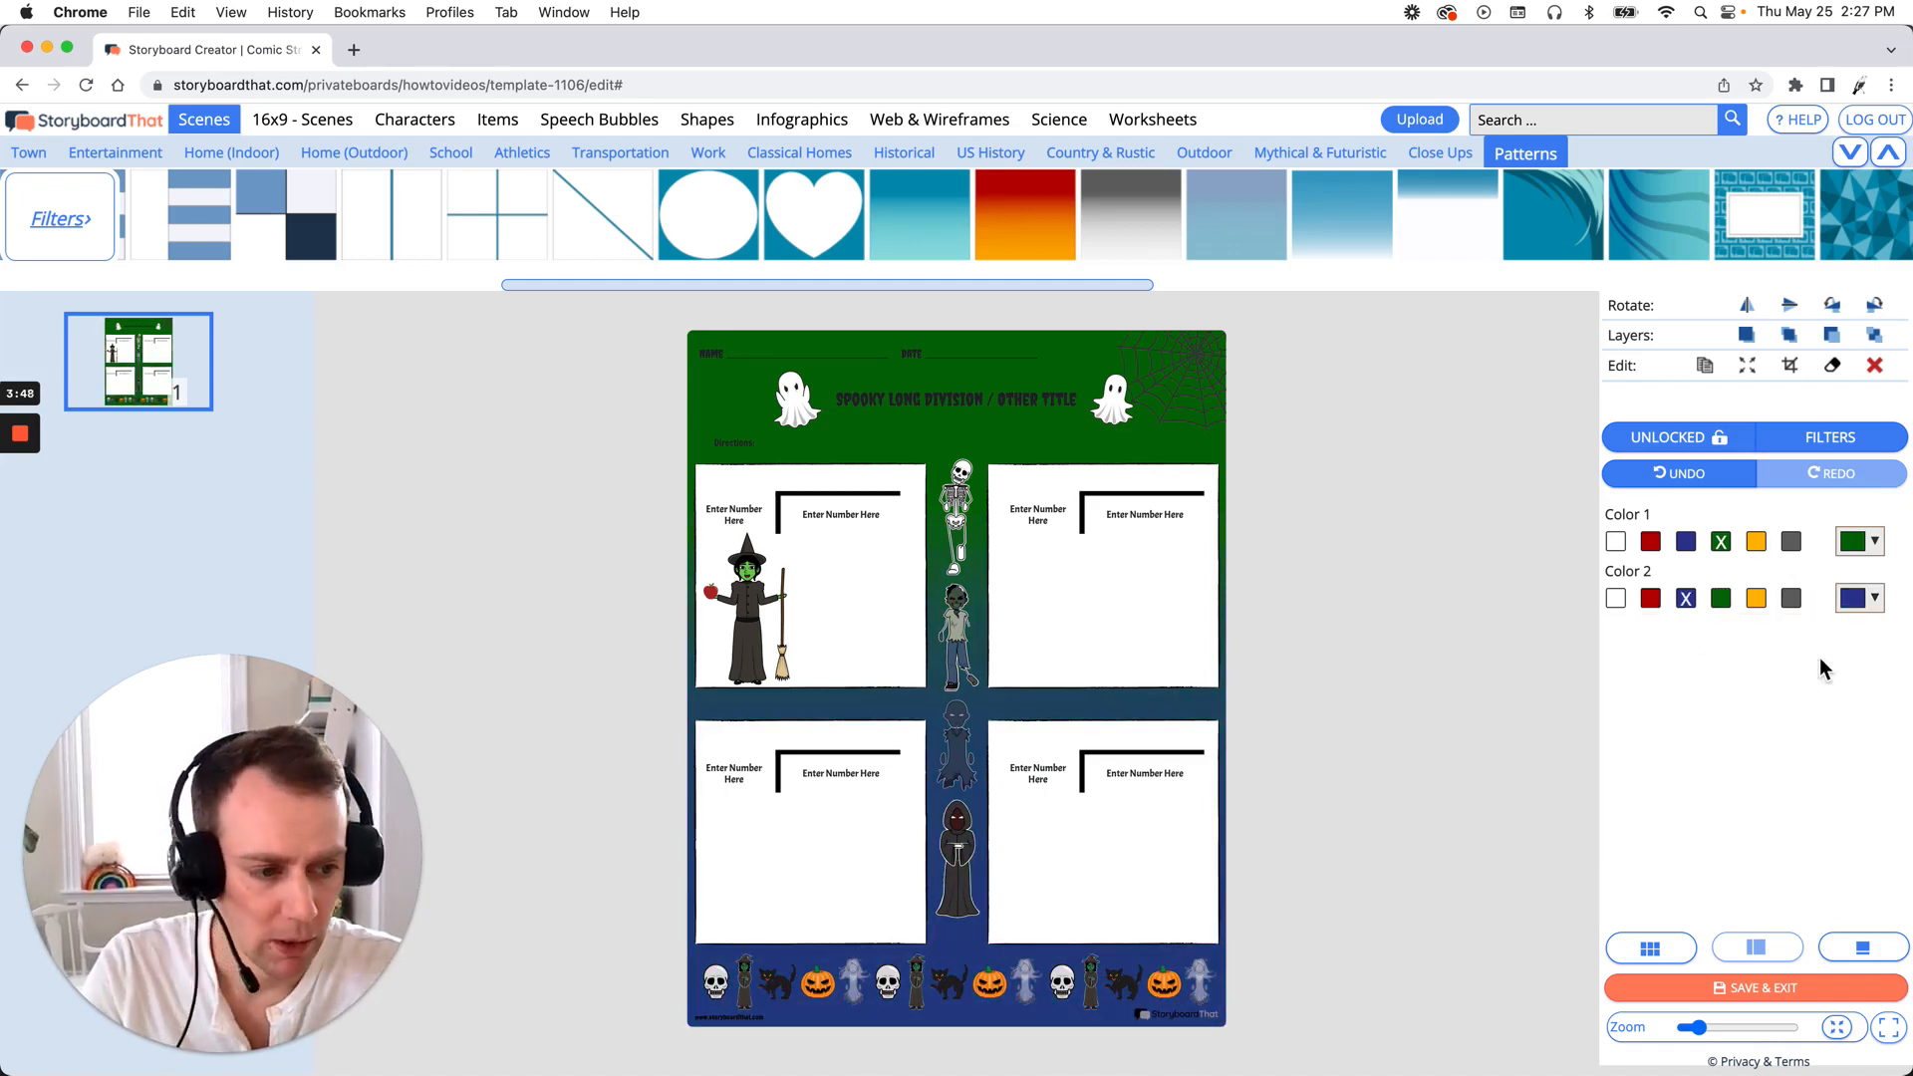
- Set the gradient's Color 2 to a custom violet, rgb(64, 0, 202)
{"action": "left_click", "coordinate": [1859, 602]}
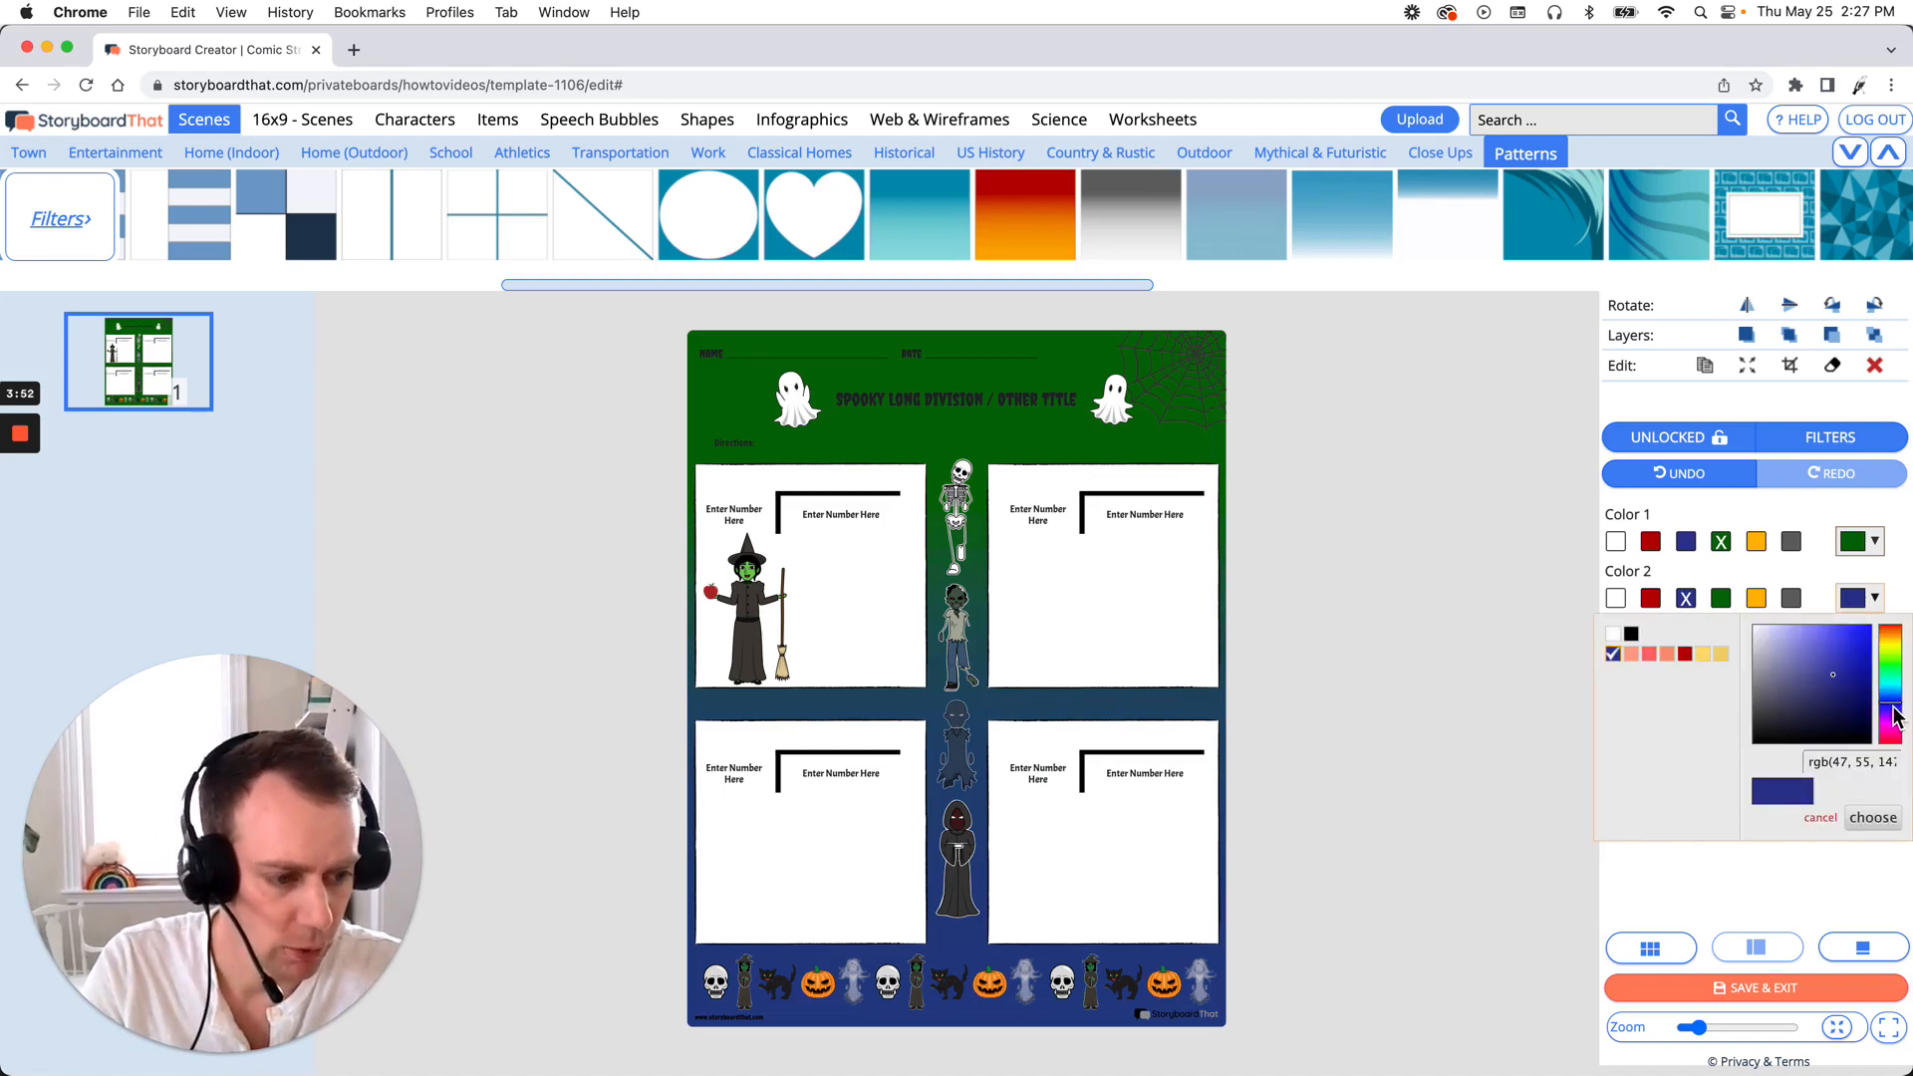
{"action": "mouse_move", "coordinate": [1893, 717]}
{"action": "left_mouse_down"}
{"action": "mouse_move", "coordinate": [1844, 677]}
{"action": "mouse_move", "coordinate": [1881, 665]}
{"action": "left_mouse_up"}
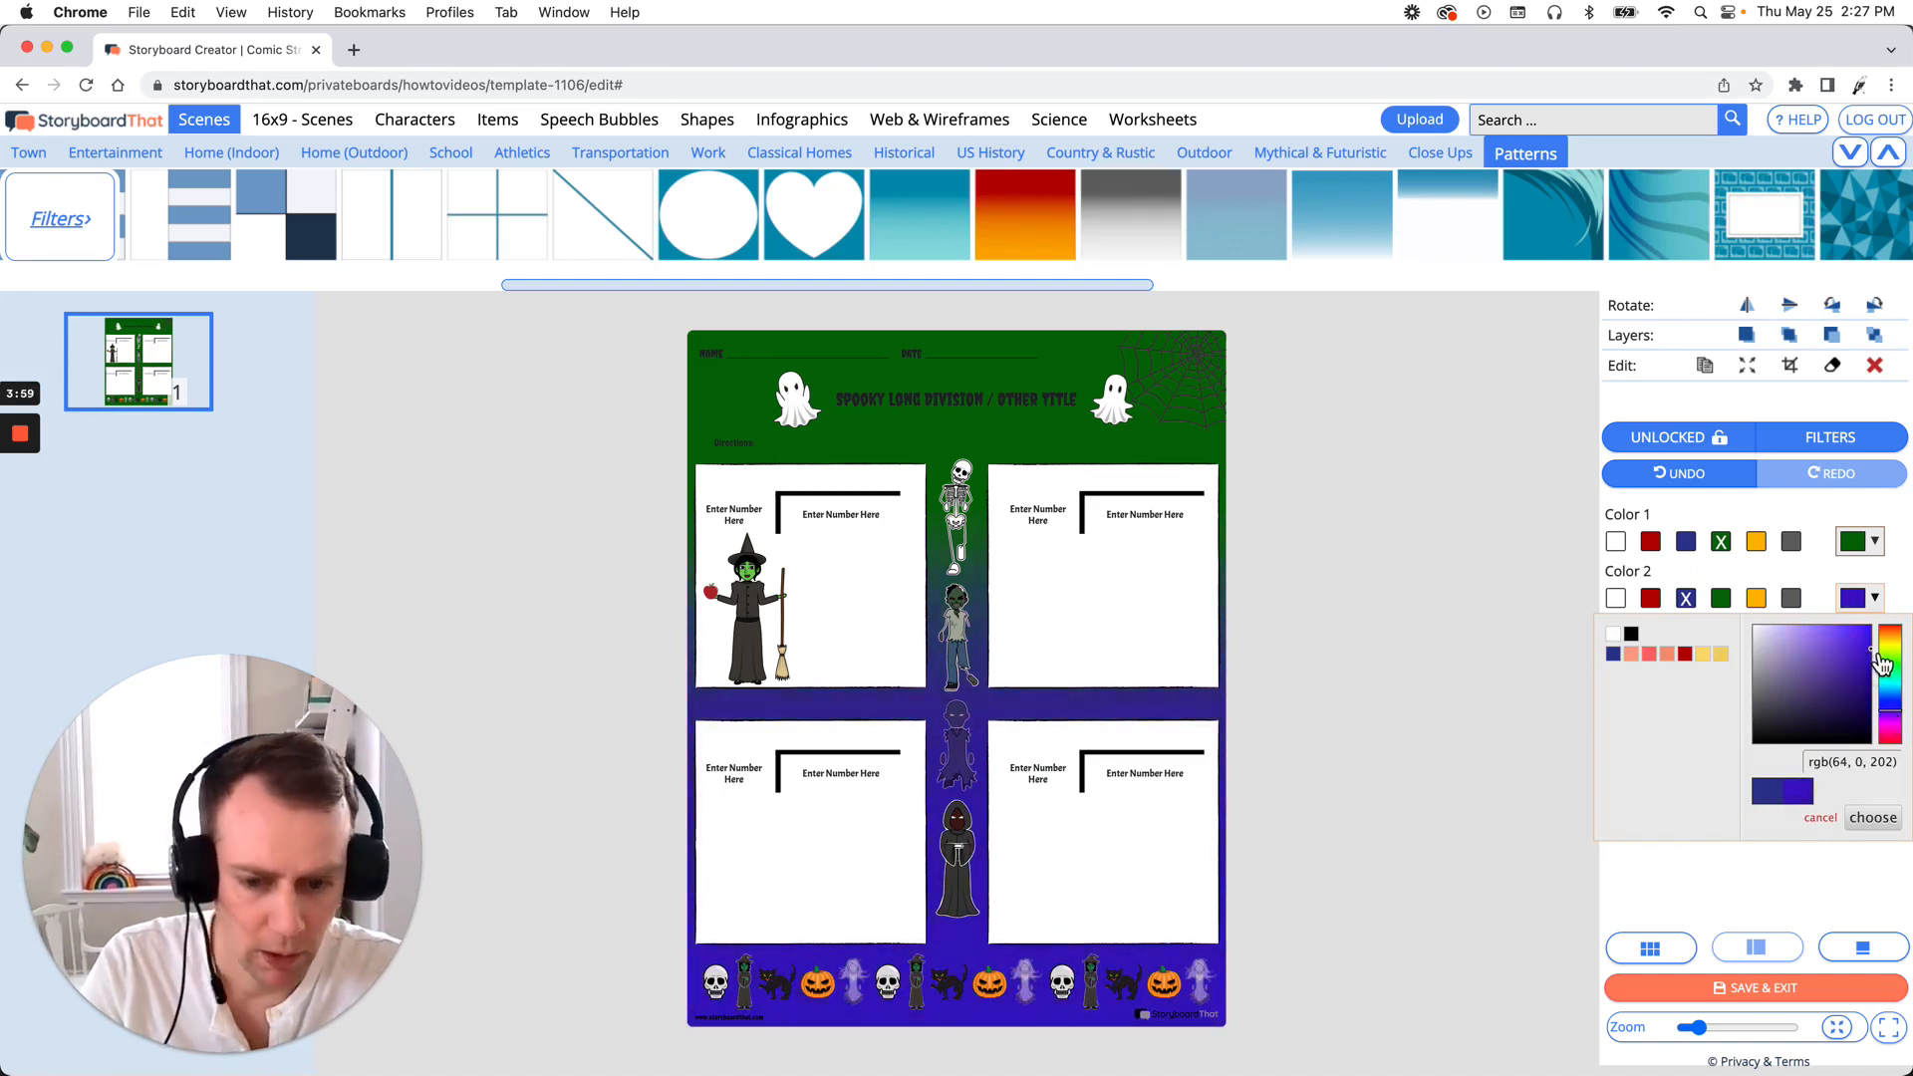
{"action": "left_click", "coordinate": [1885, 819]}
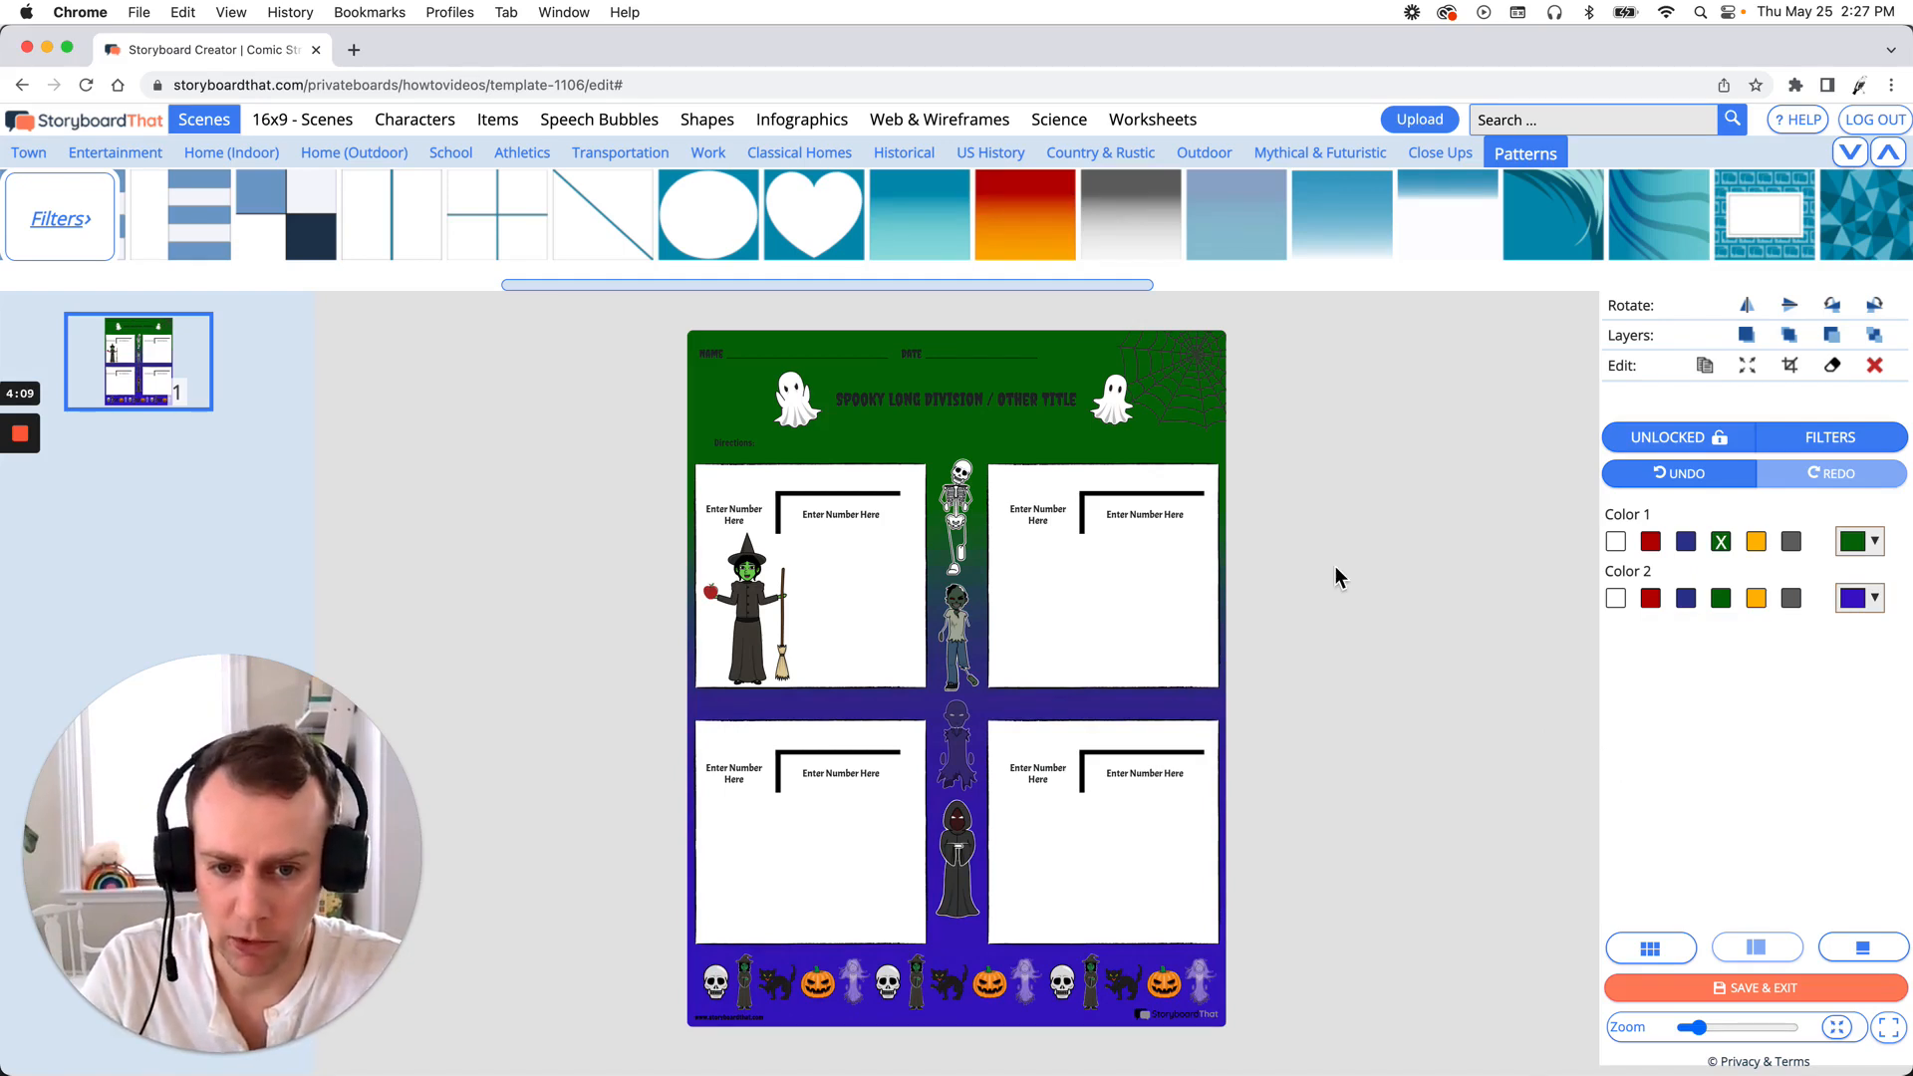
- Remove "/ Other Title" from the worksheet heading so that it reads "Spooky Long Division"
{"action": "left_click", "coordinate": [989, 410]}
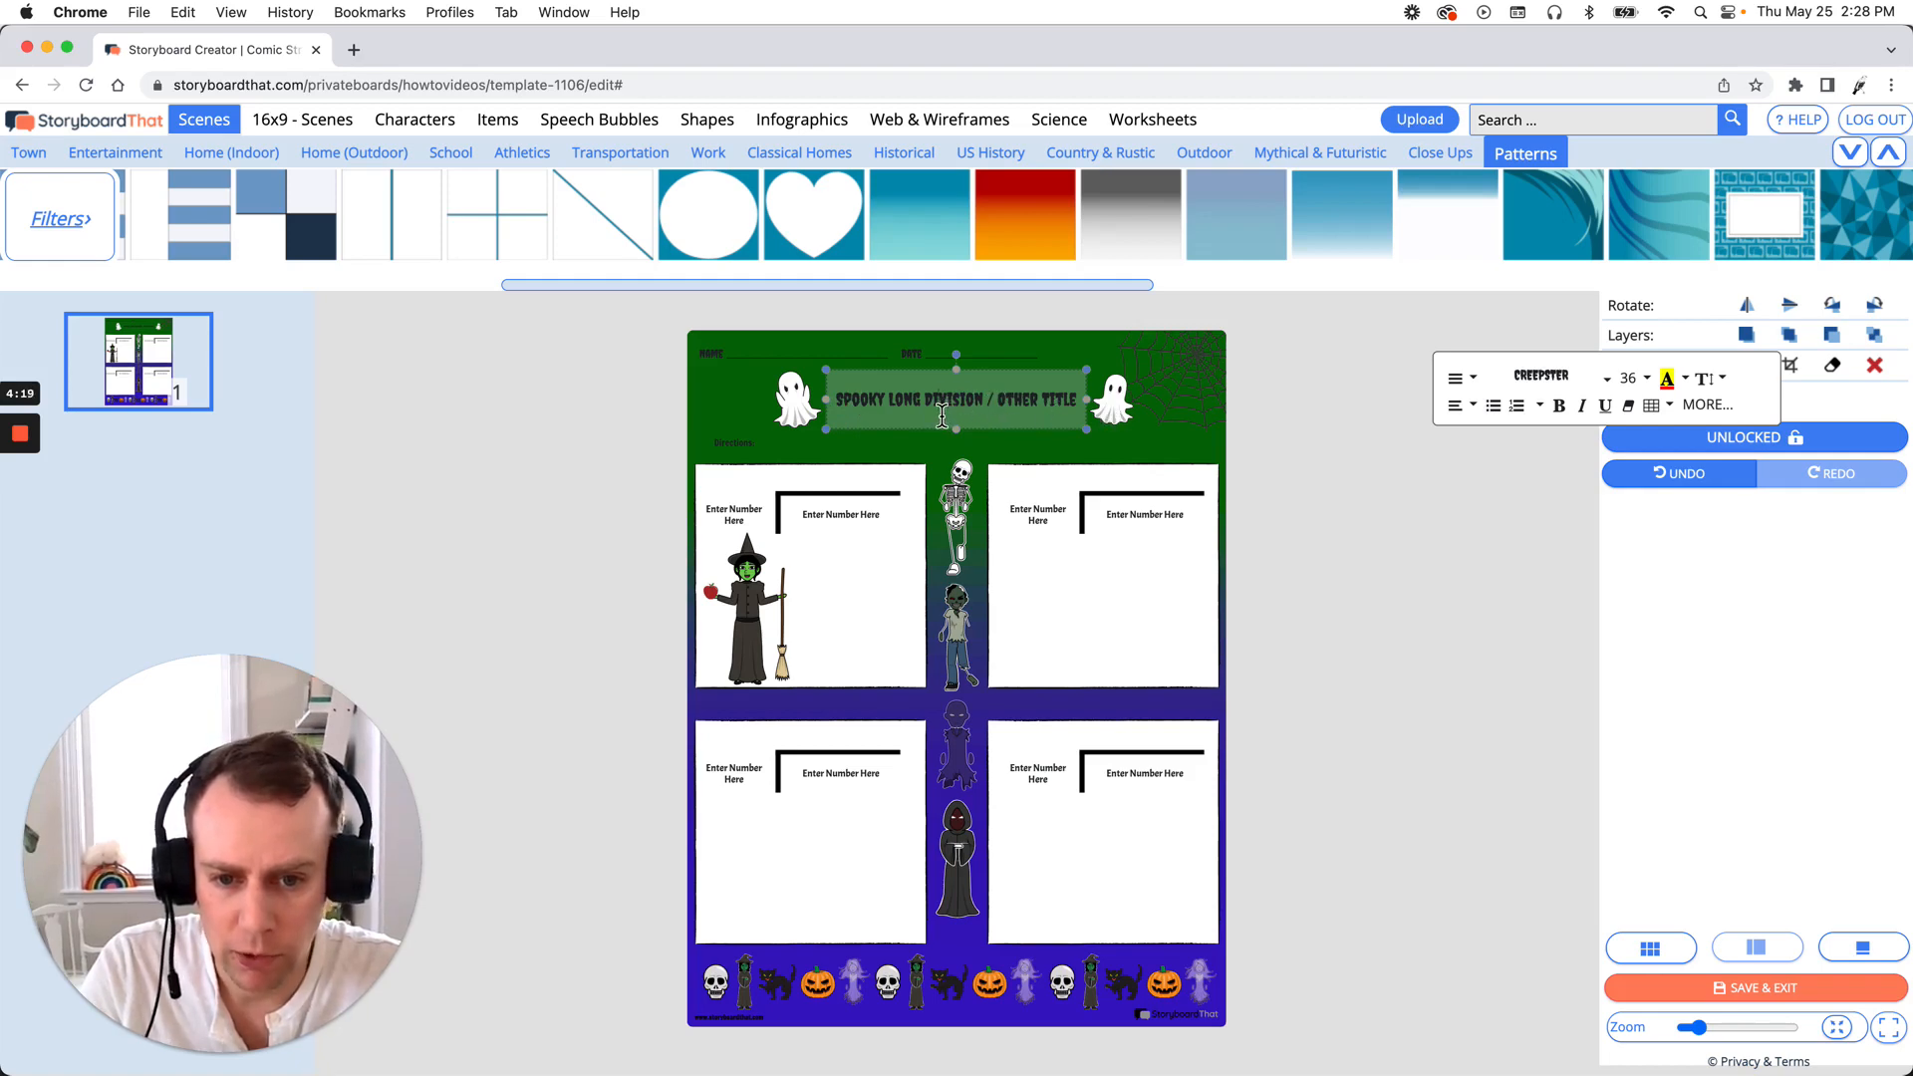
{"action": "left_click_drag", "start_coordinate": [994, 404], "coordinate": [1235, 433]}
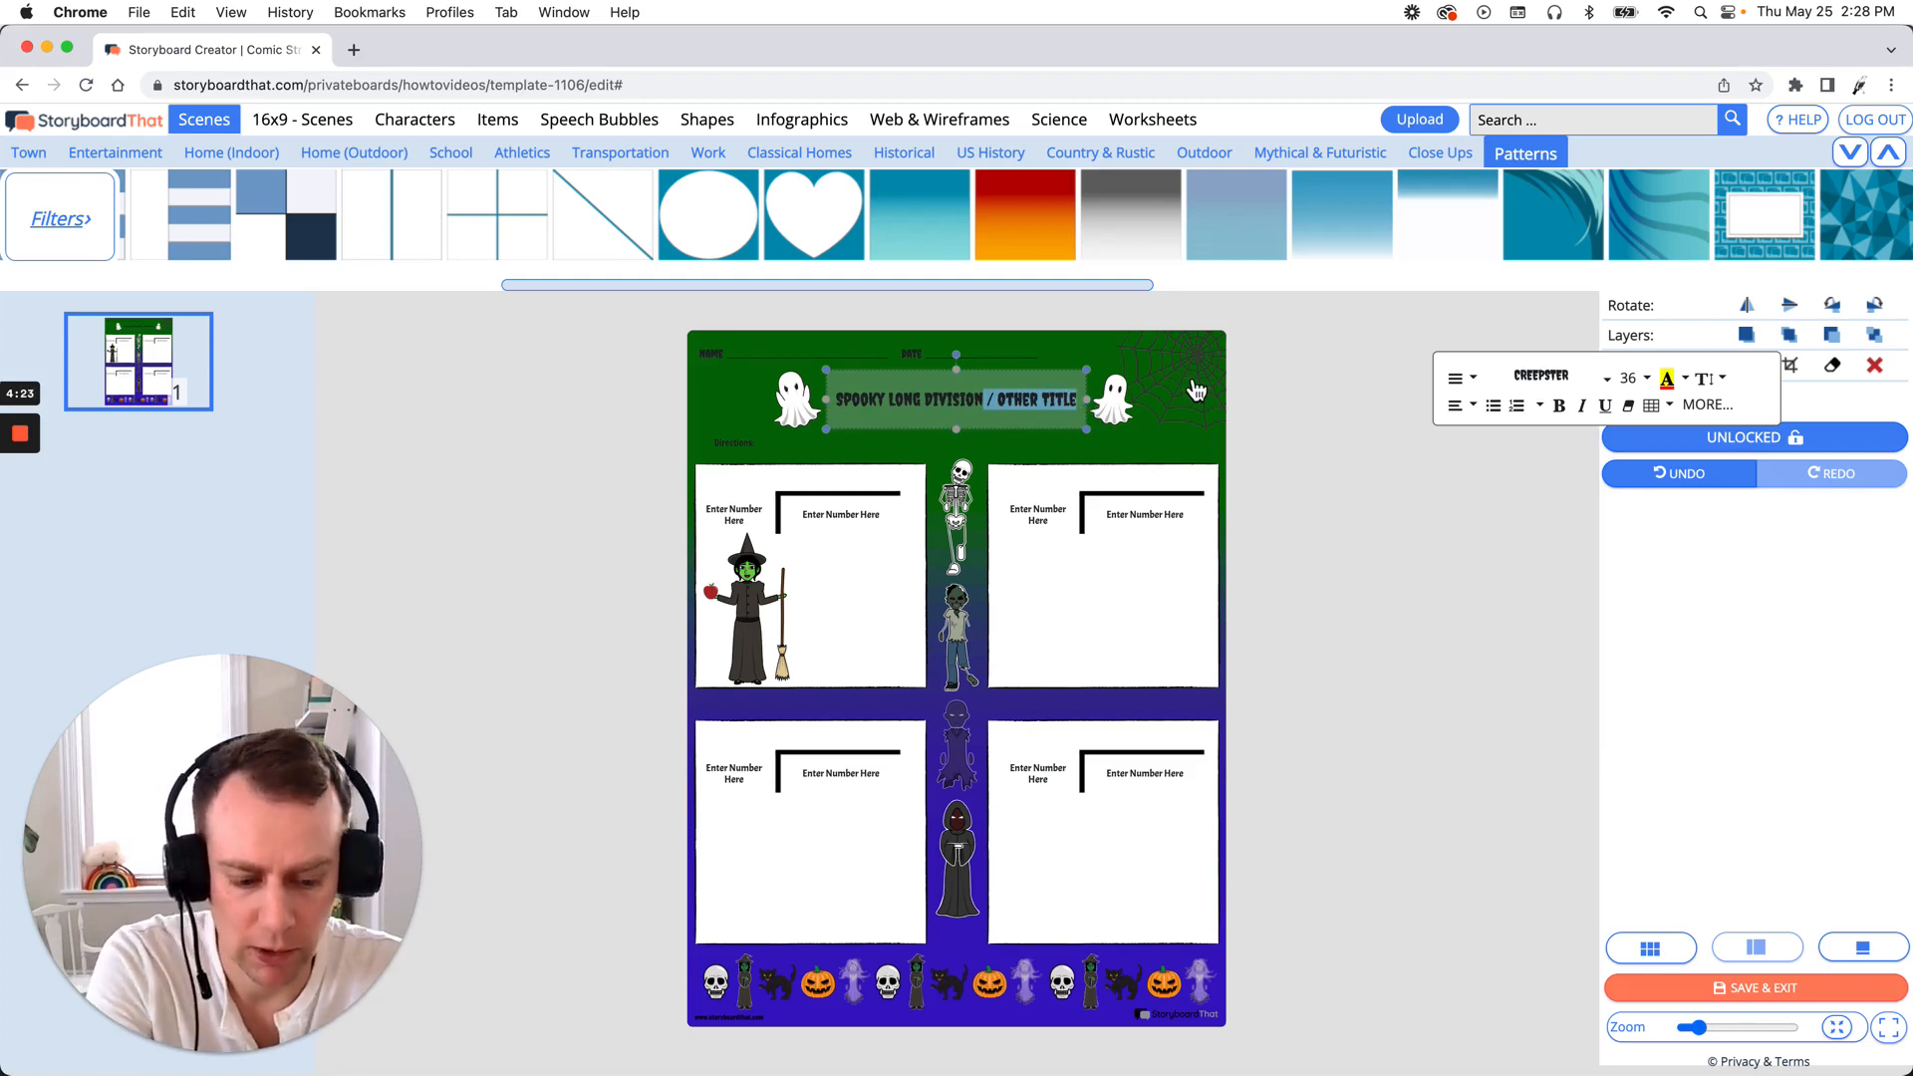
{"action": "key", "text": "BackSpace"}
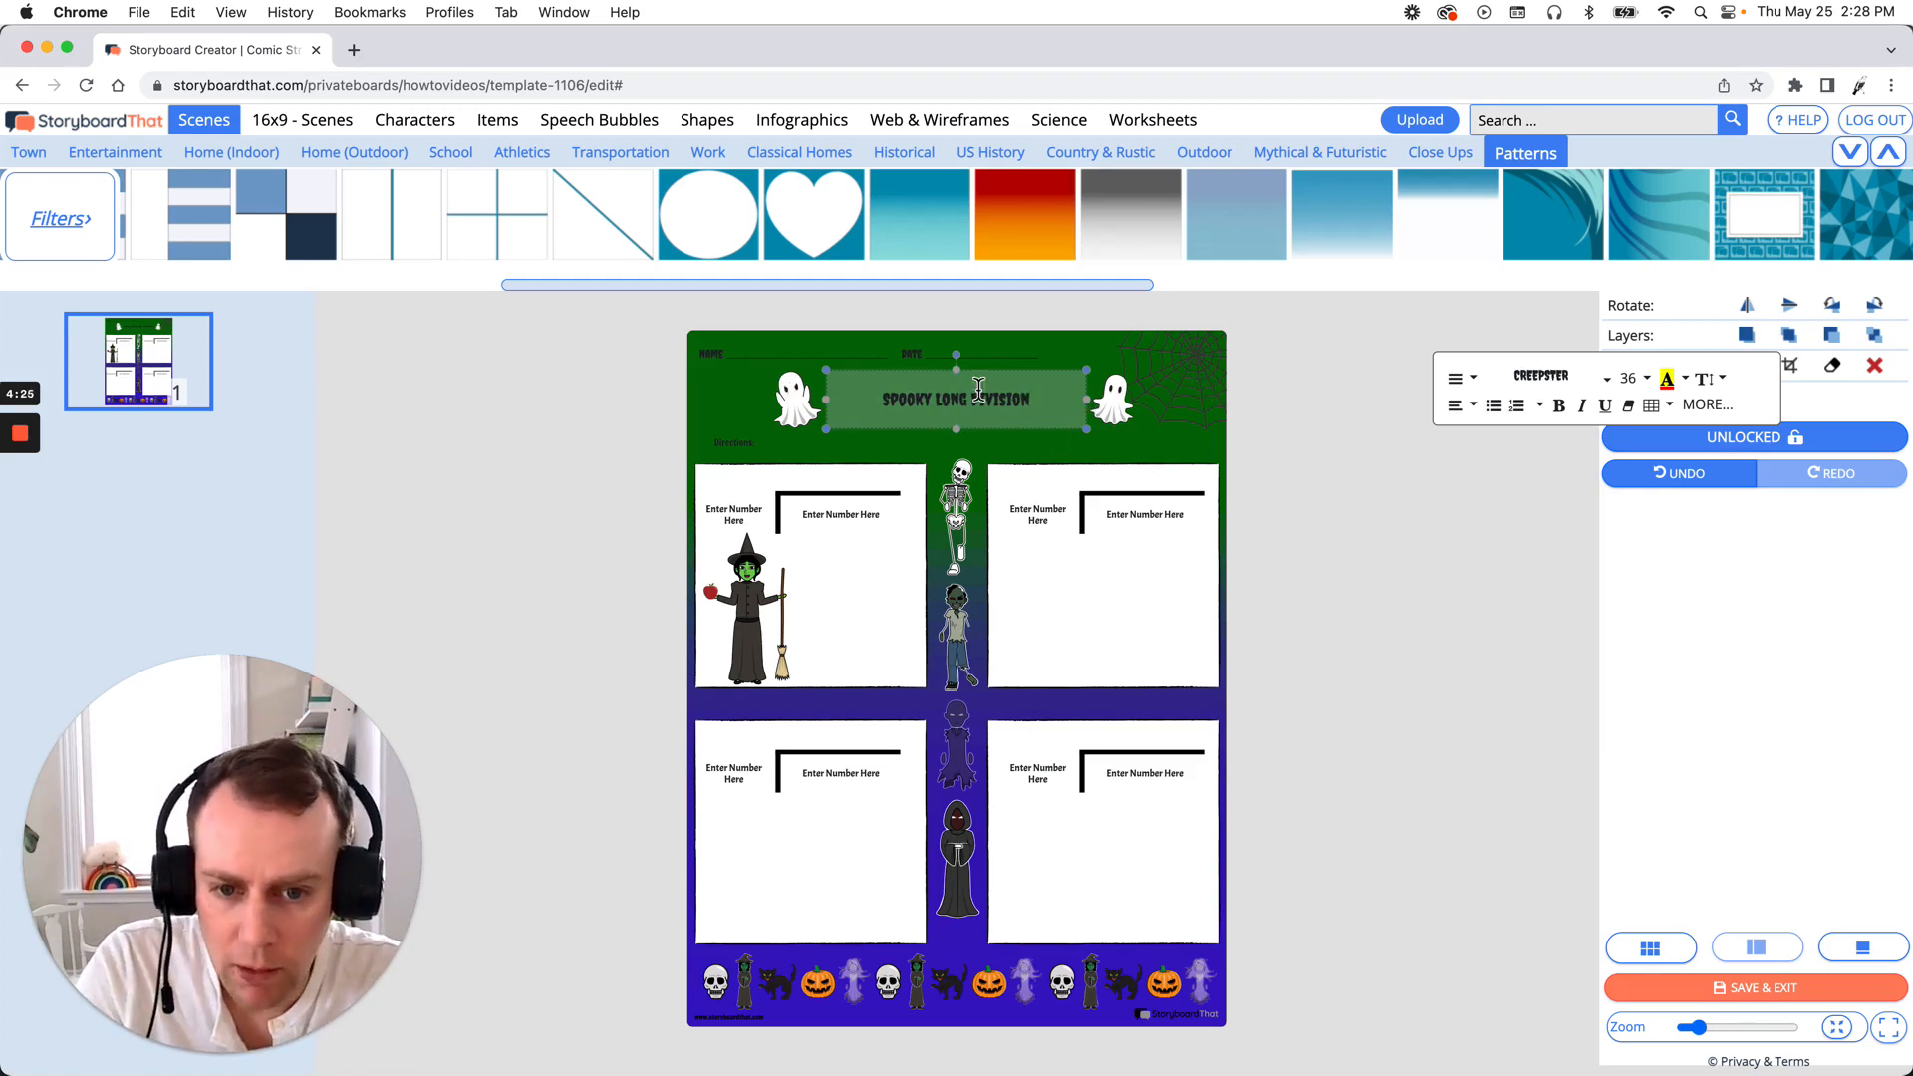
- Set the font size of the whole "Spooky Long Division" title to 54
{"action": "left_click_drag", "start_coordinate": [872, 401], "coordinate": [1076, 403]}
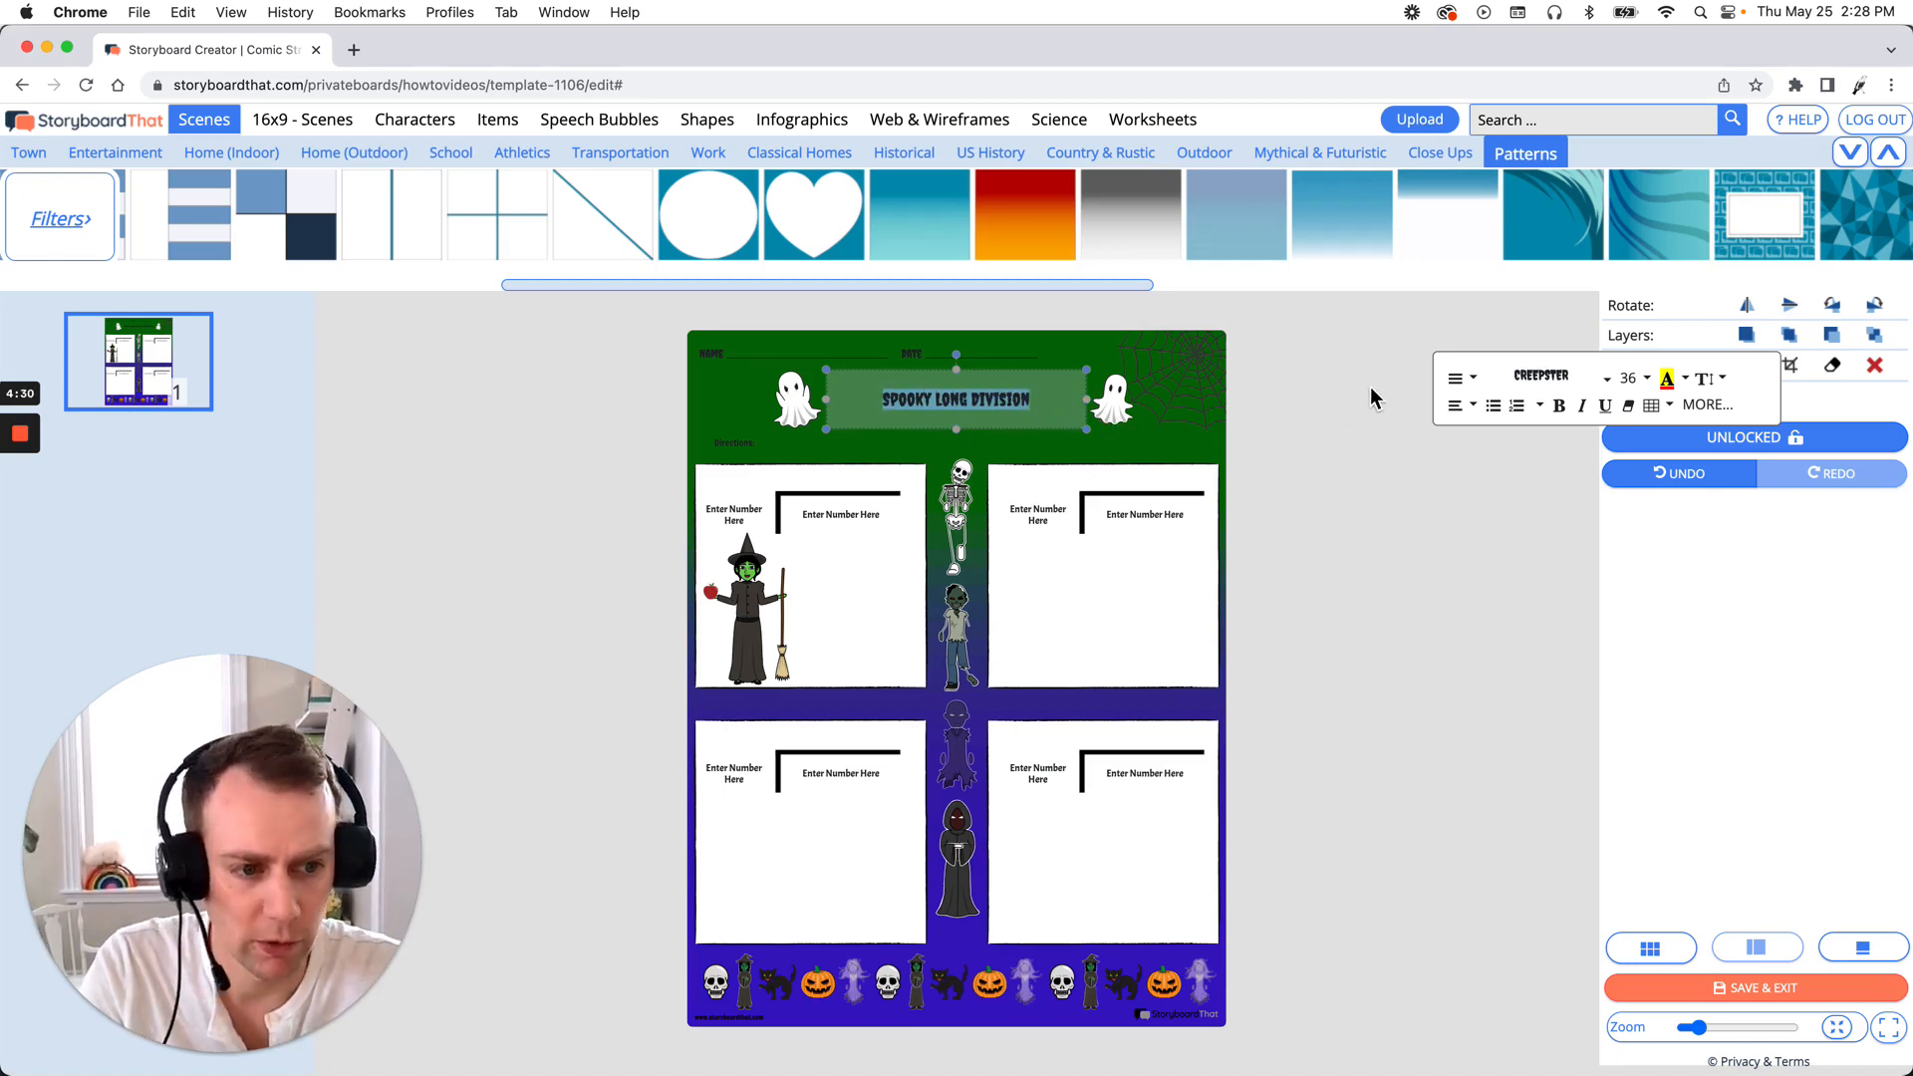
{"action": "left_click", "coordinate": [1652, 383]}
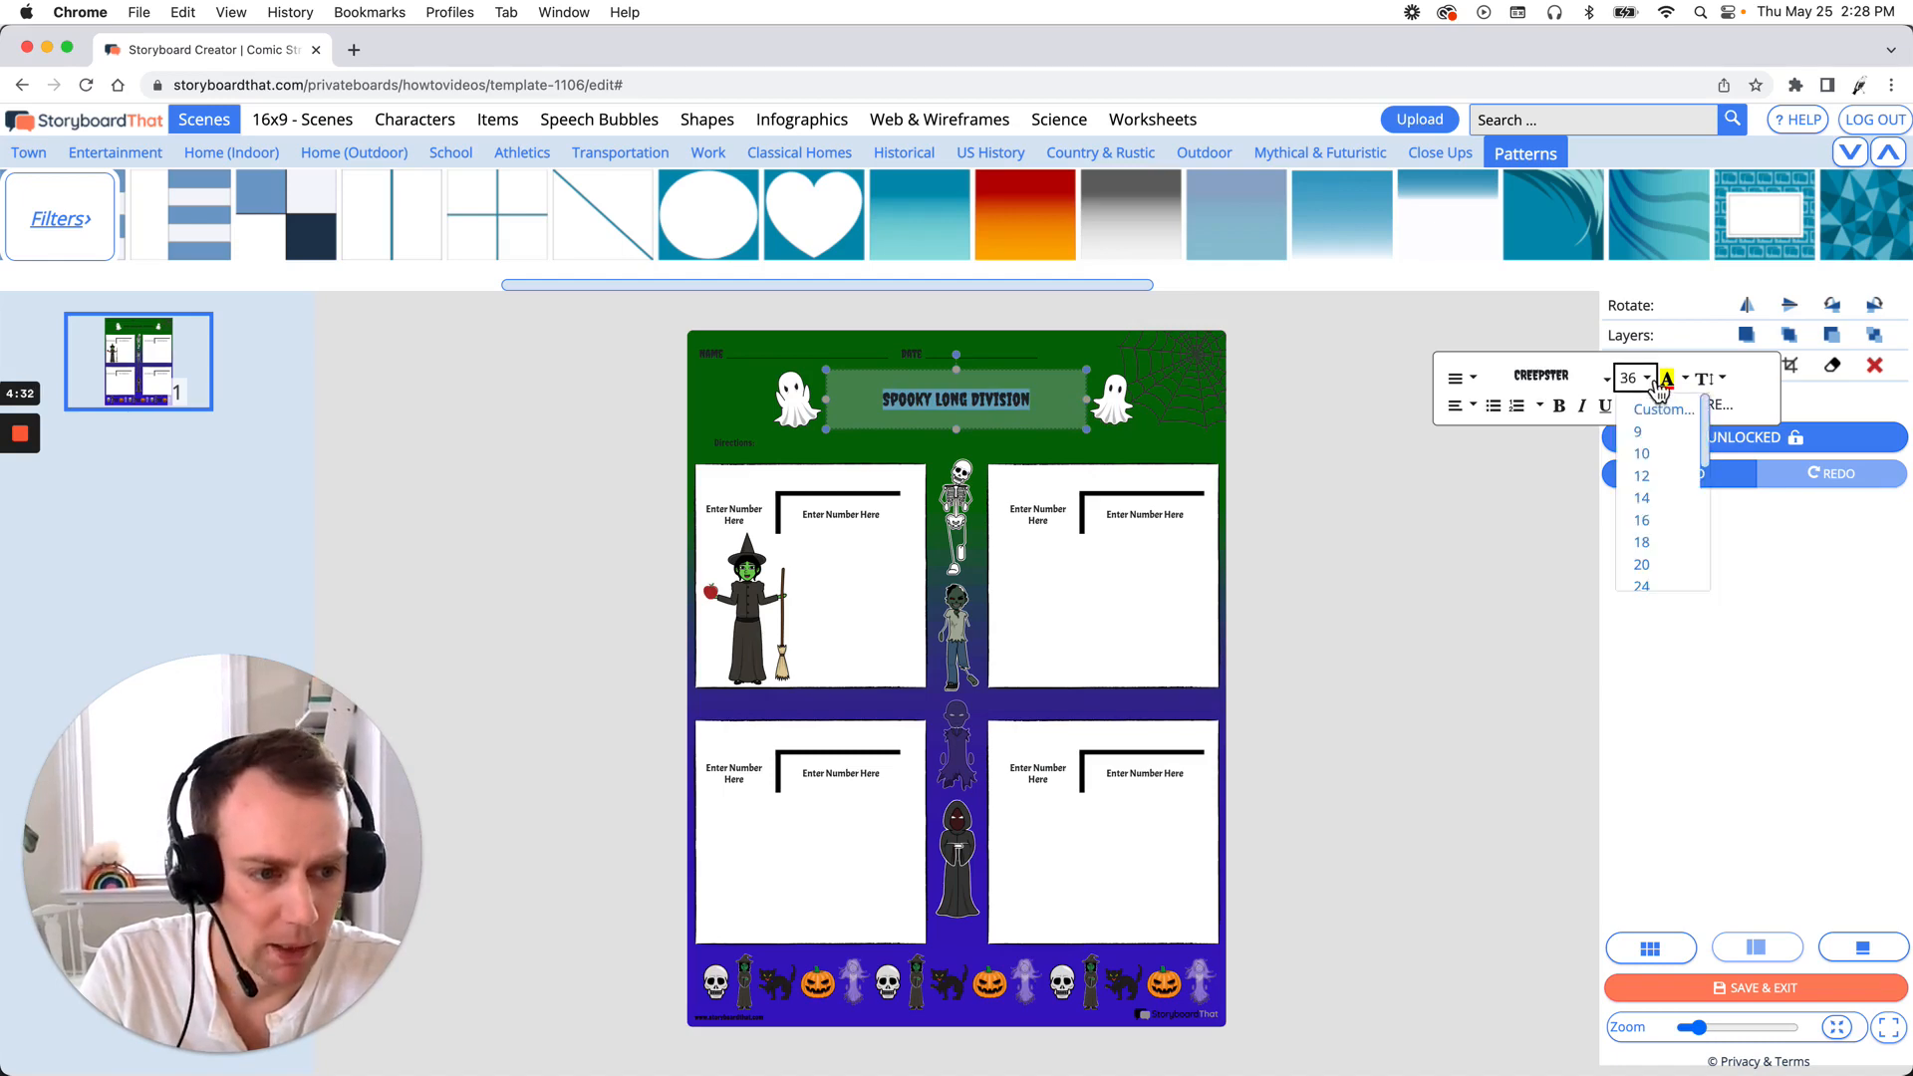
{"action": "scroll", "coordinate": [1678, 433], "scroll_direction": "down", "scroll_amount": 4}
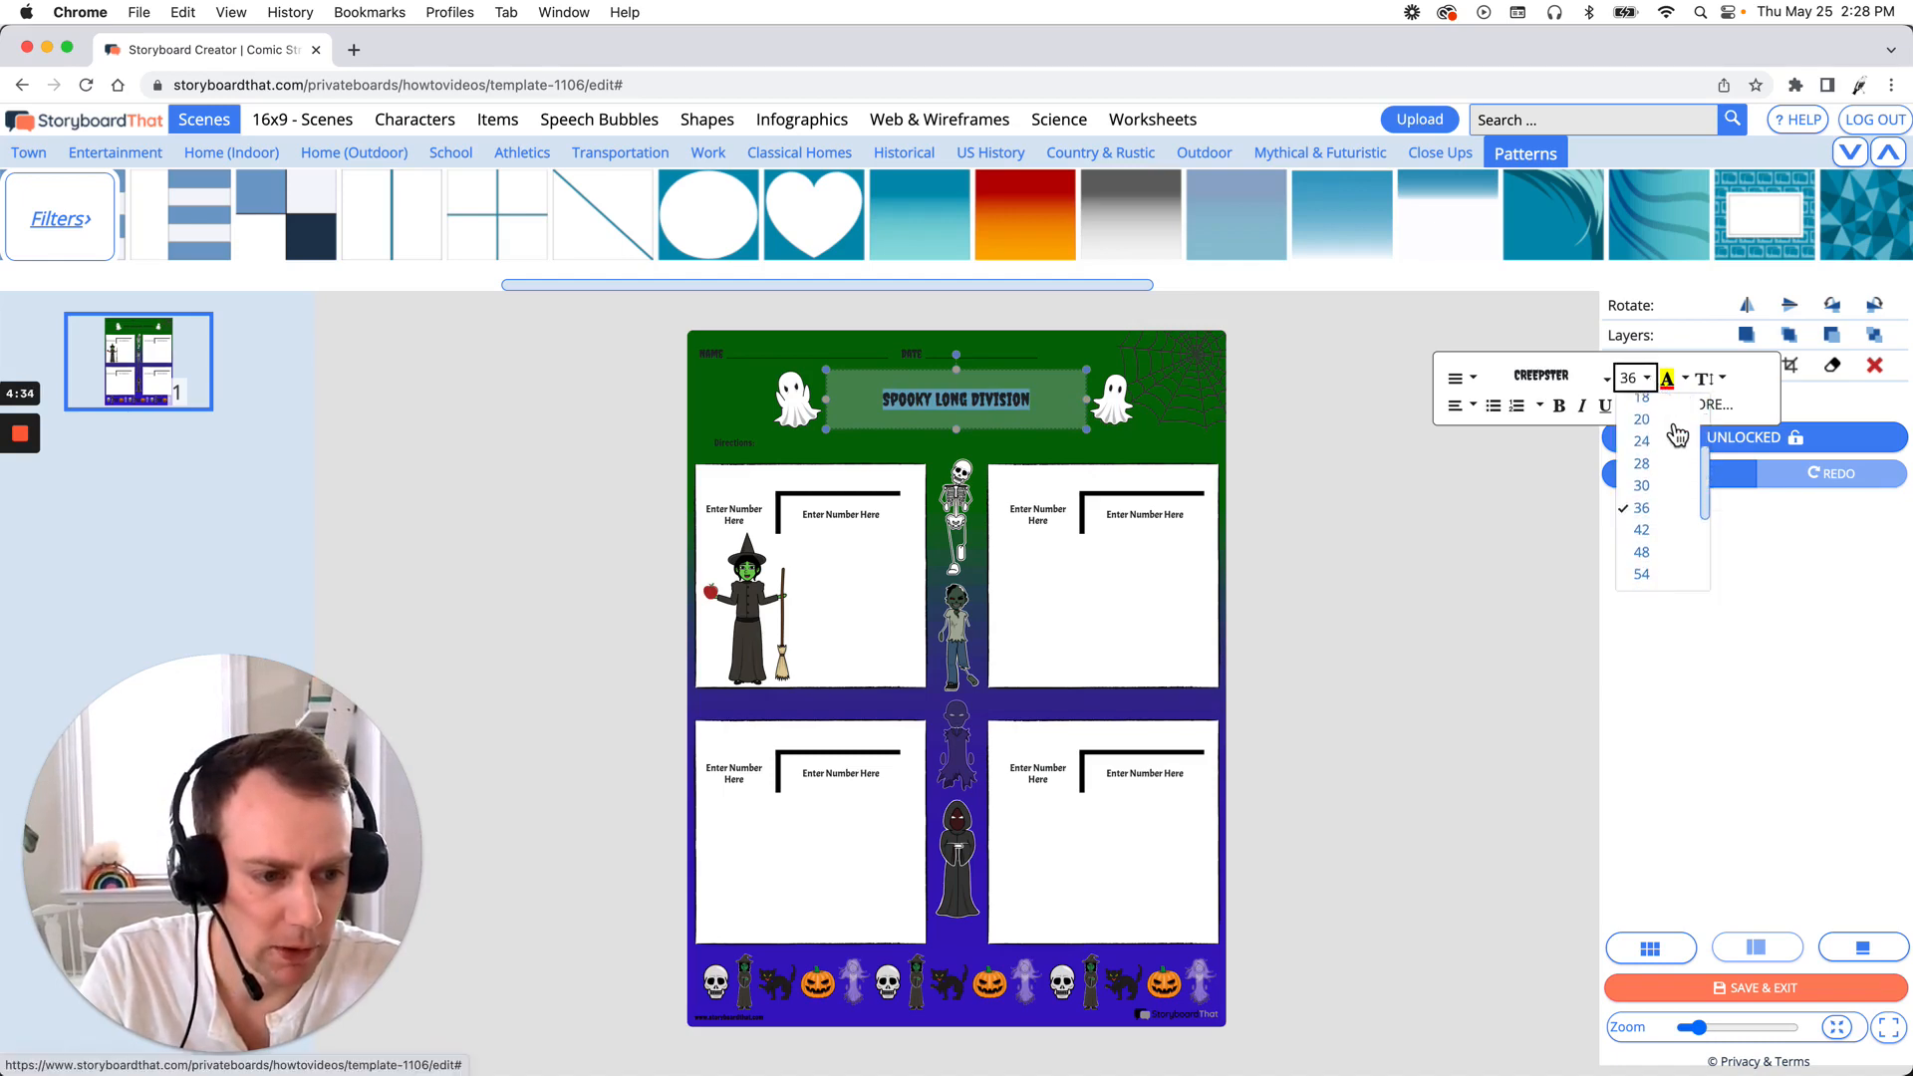
{"action": "scroll", "coordinate": [1678, 432], "scroll_direction": "down", "scroll_amount": 2}
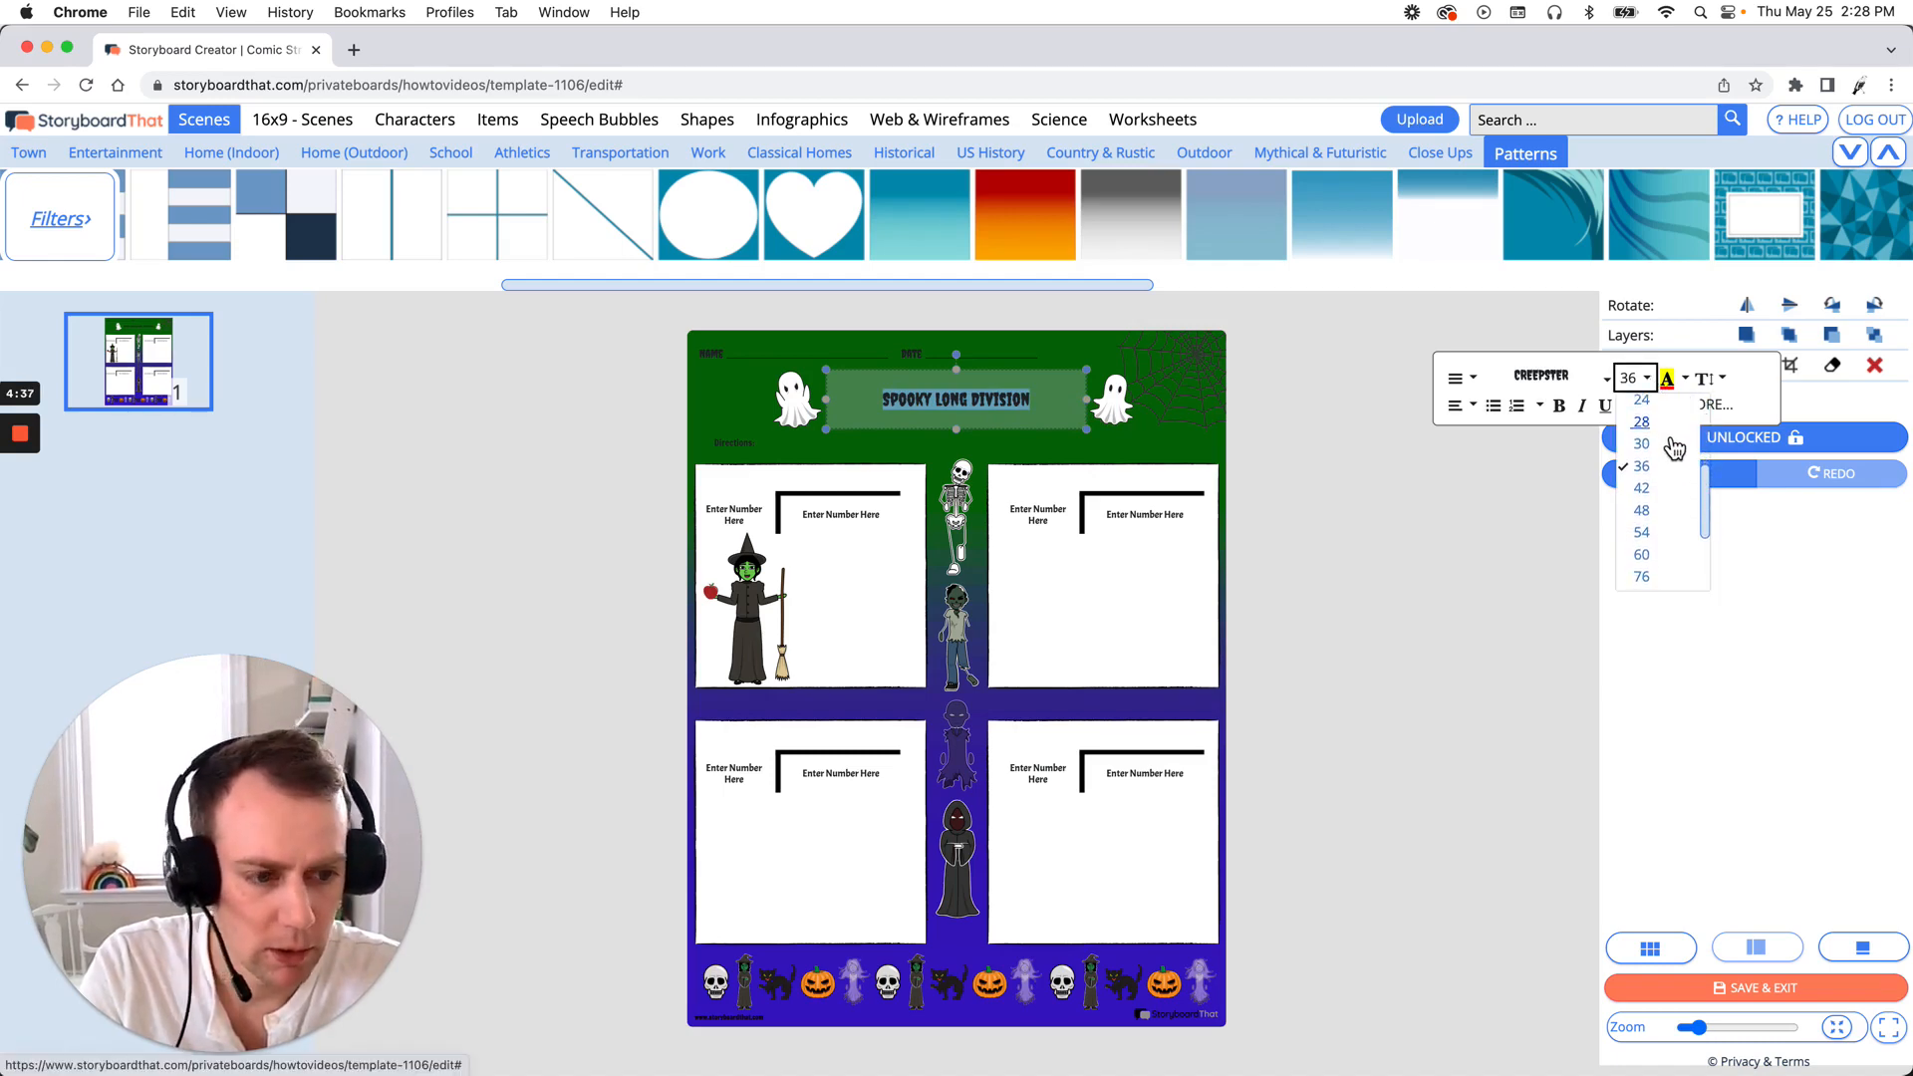
{"action": "left_click", "coordinate": [1678, 533]}
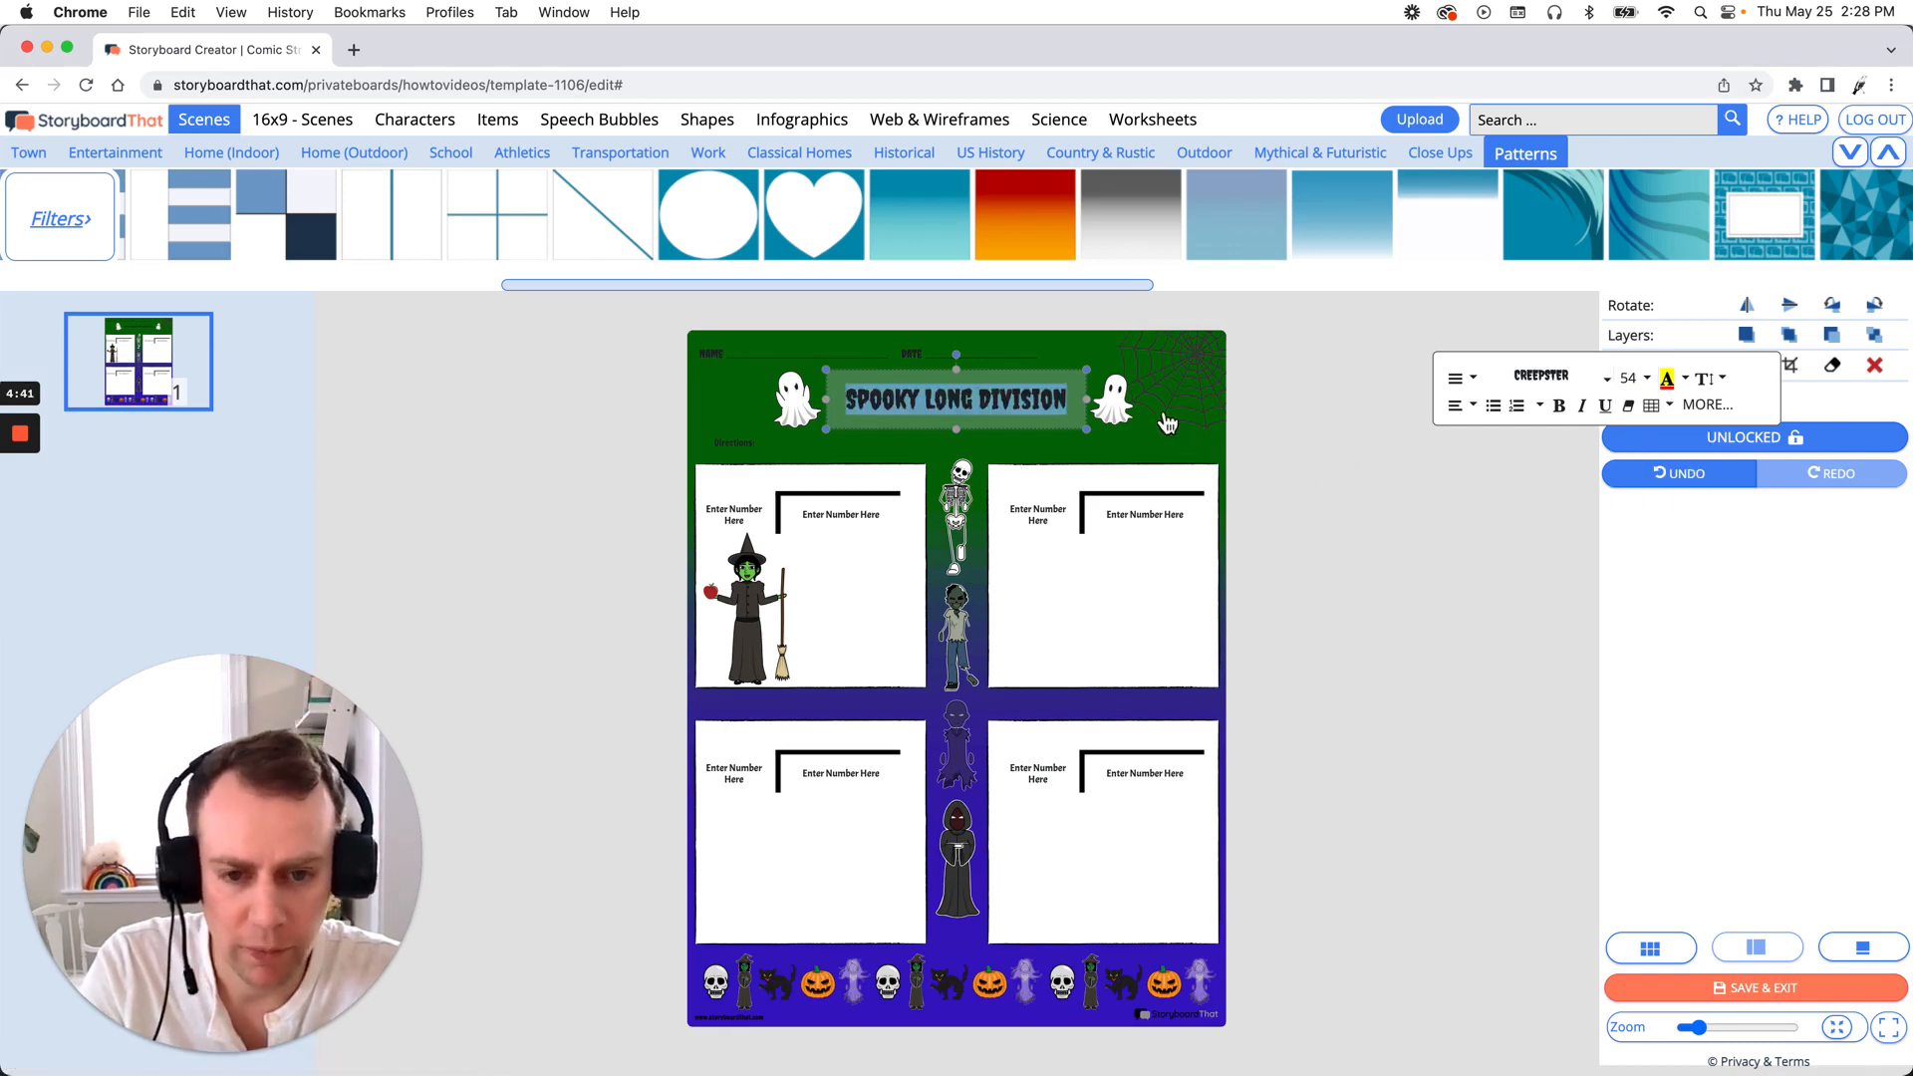
{"action": "left_click", "coordinate": [1140, 452]}
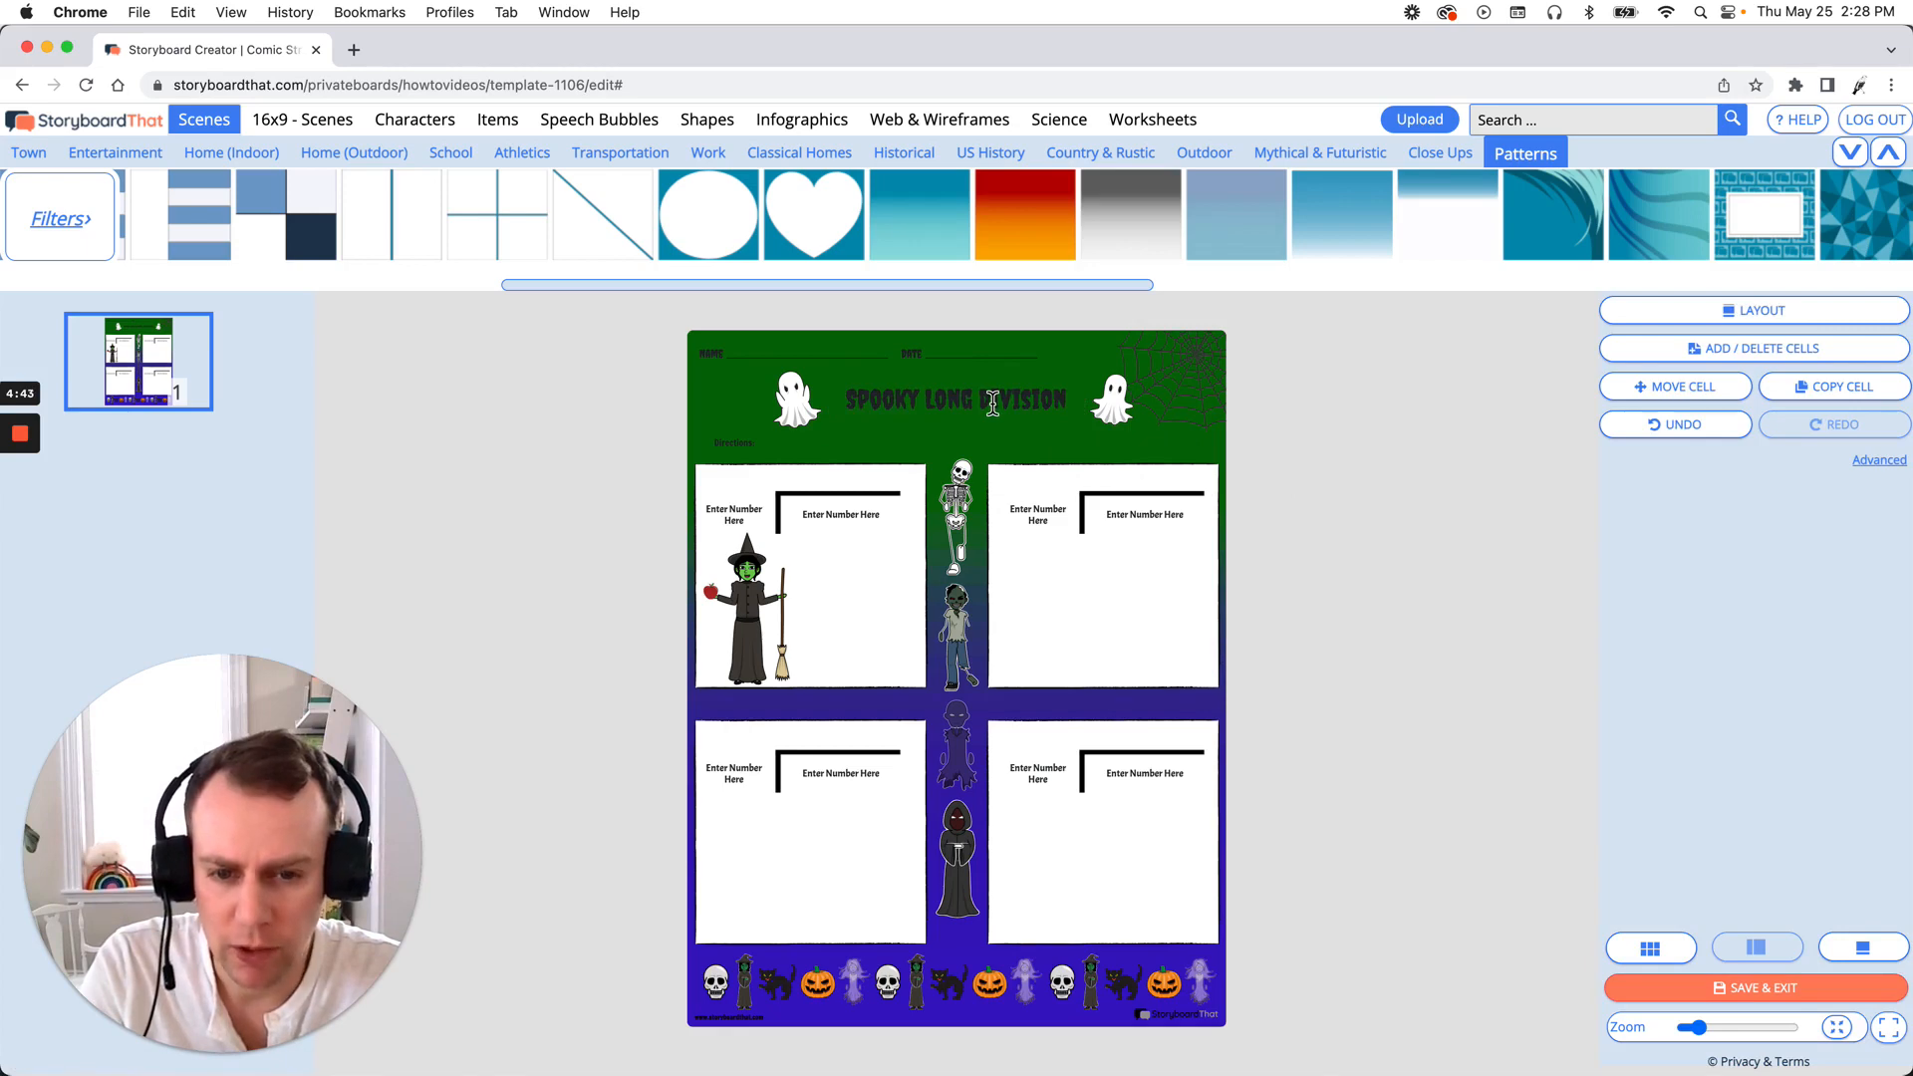
- Change the text color of the "Spooky Long Division" title to bright red
{"action": "left_click", "coordinate": [993, 402]}
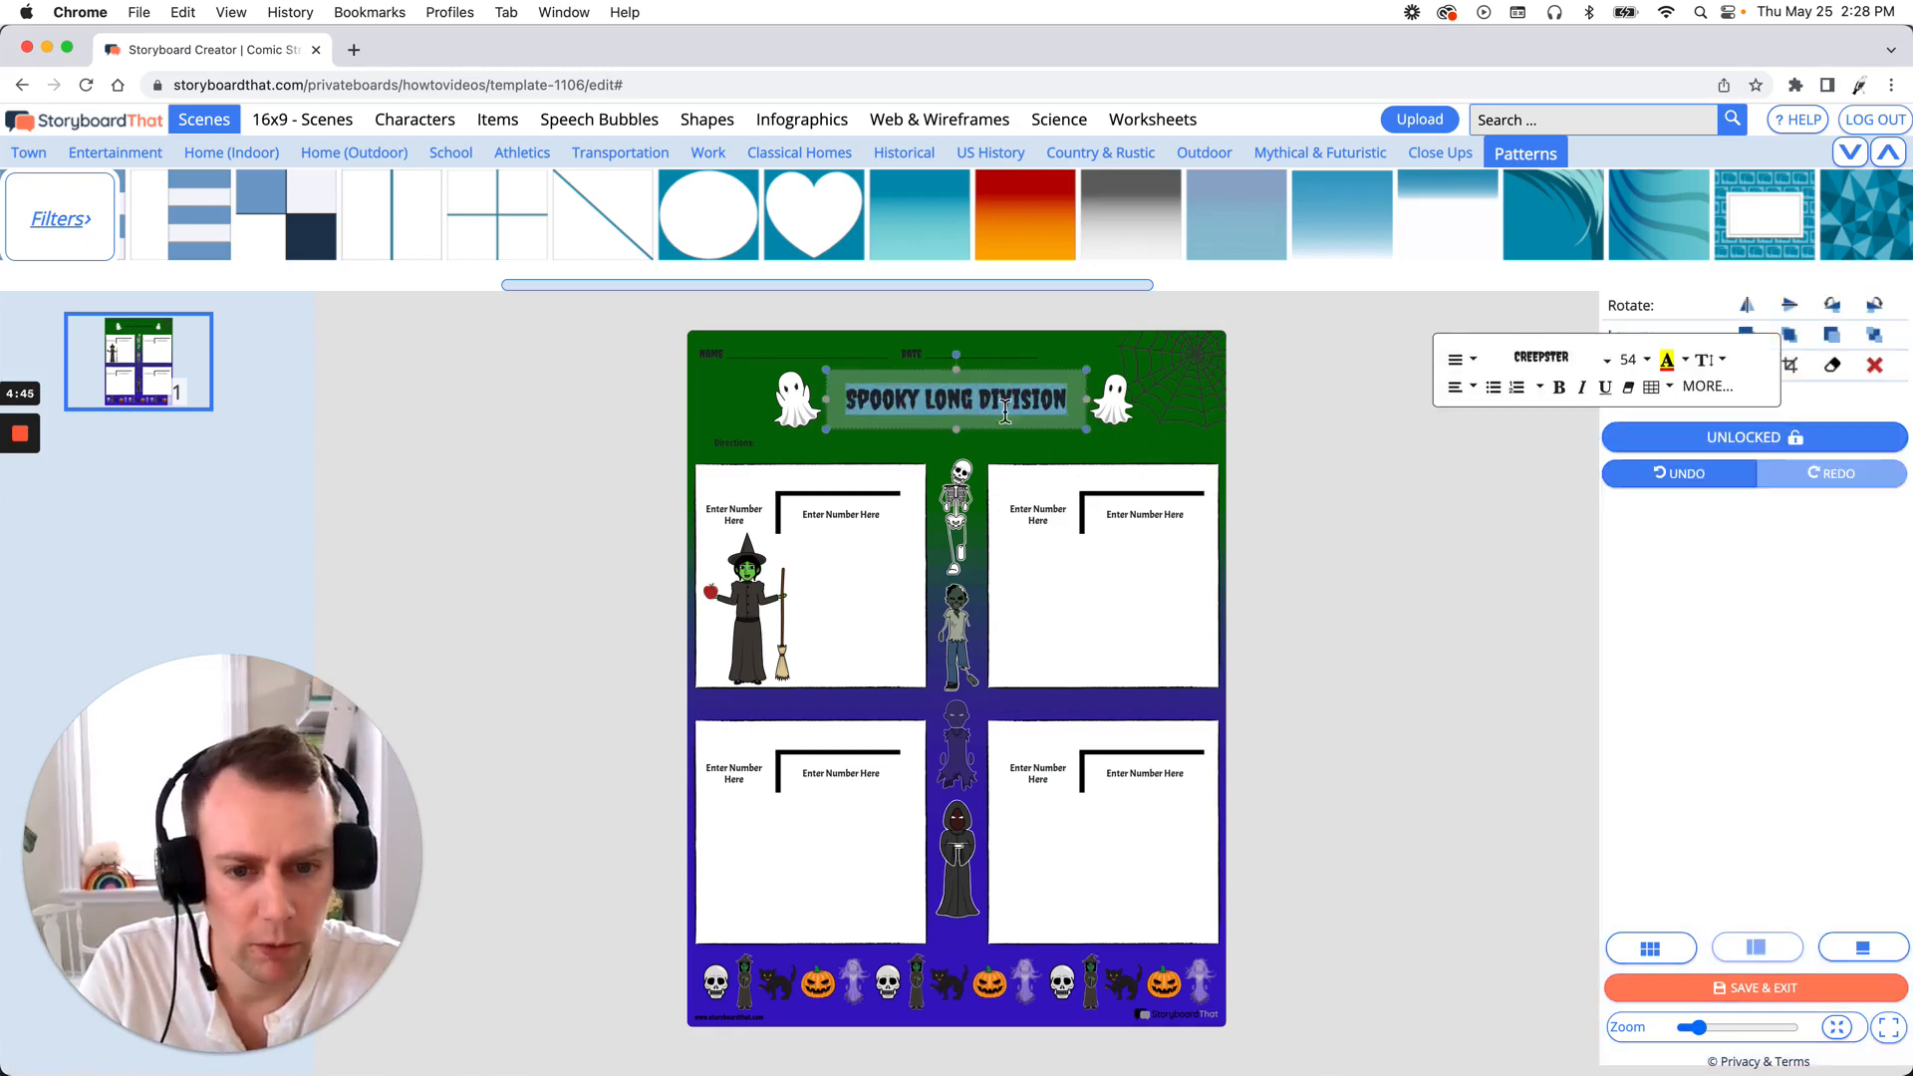
{"action": "left_click", "coordinate": [1694, 364]}
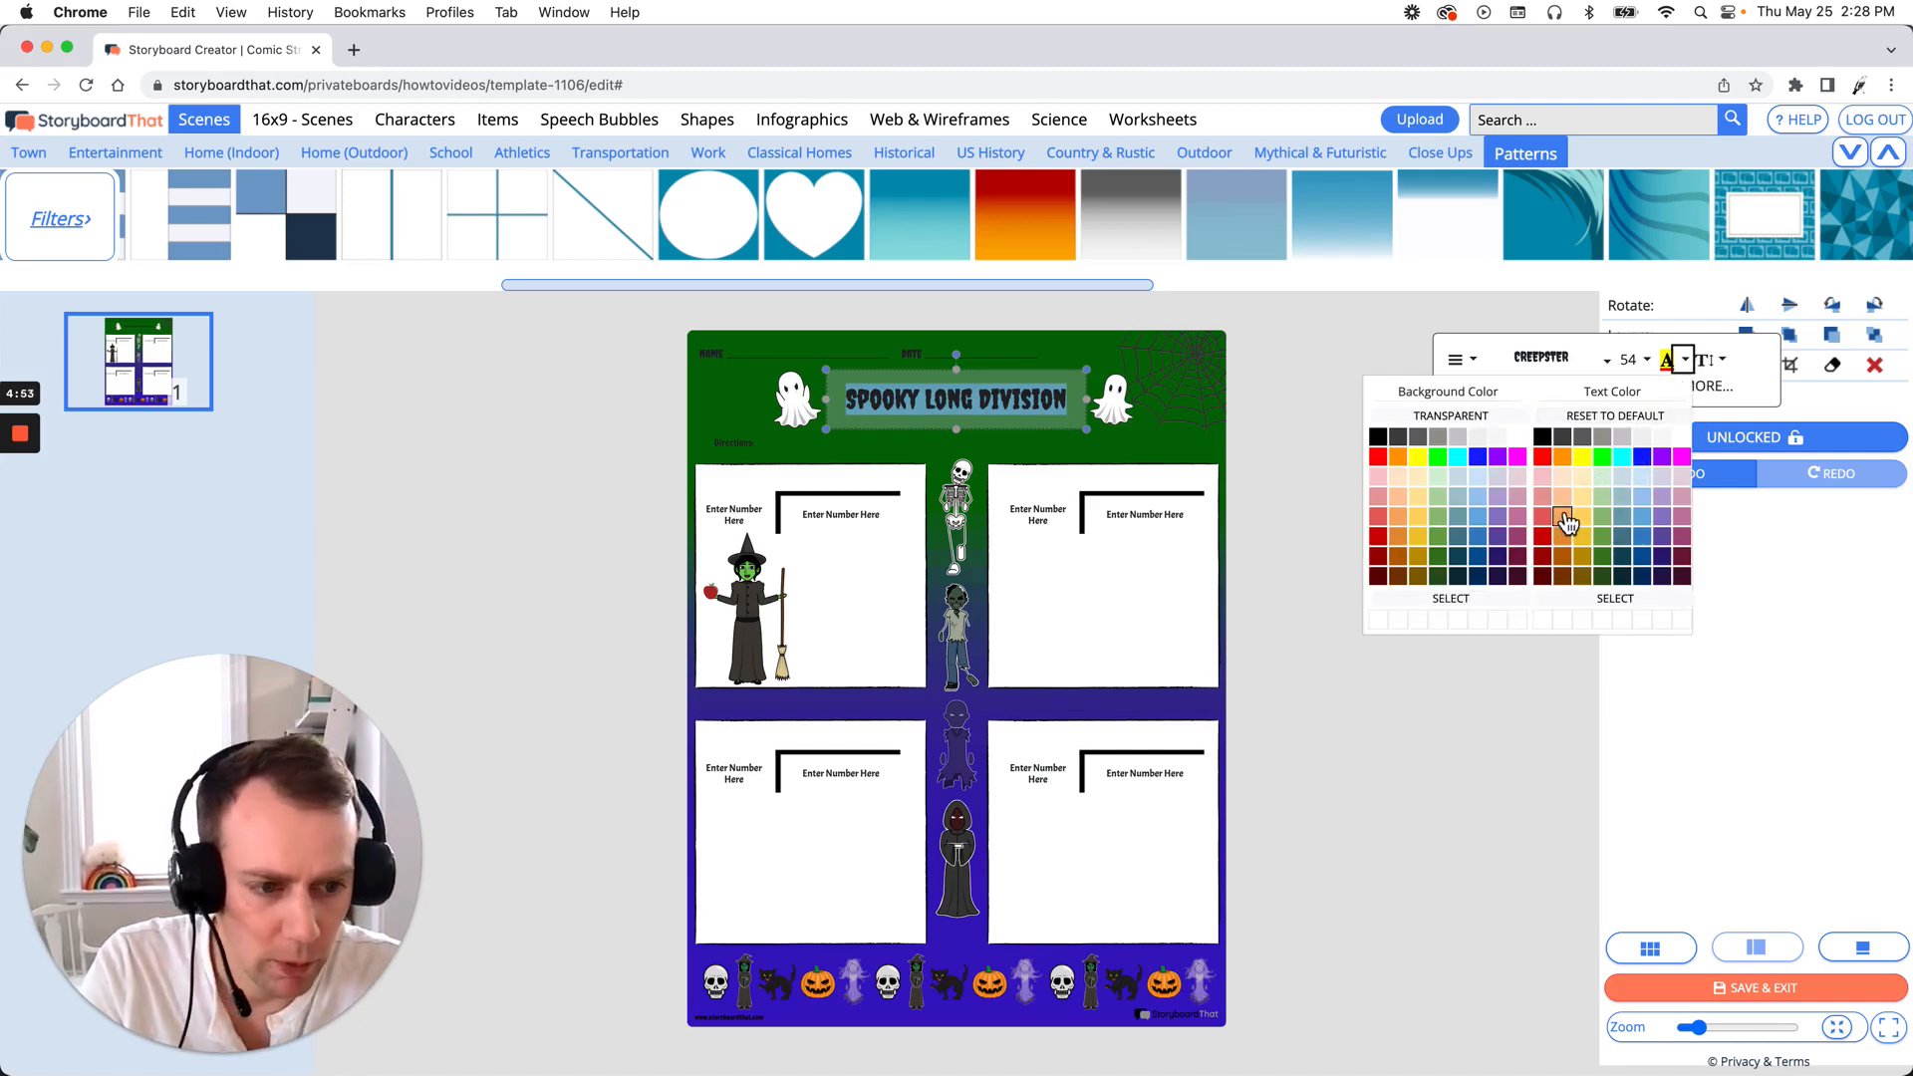
{"action": "left_click", "coordinate": [1548, 462]}
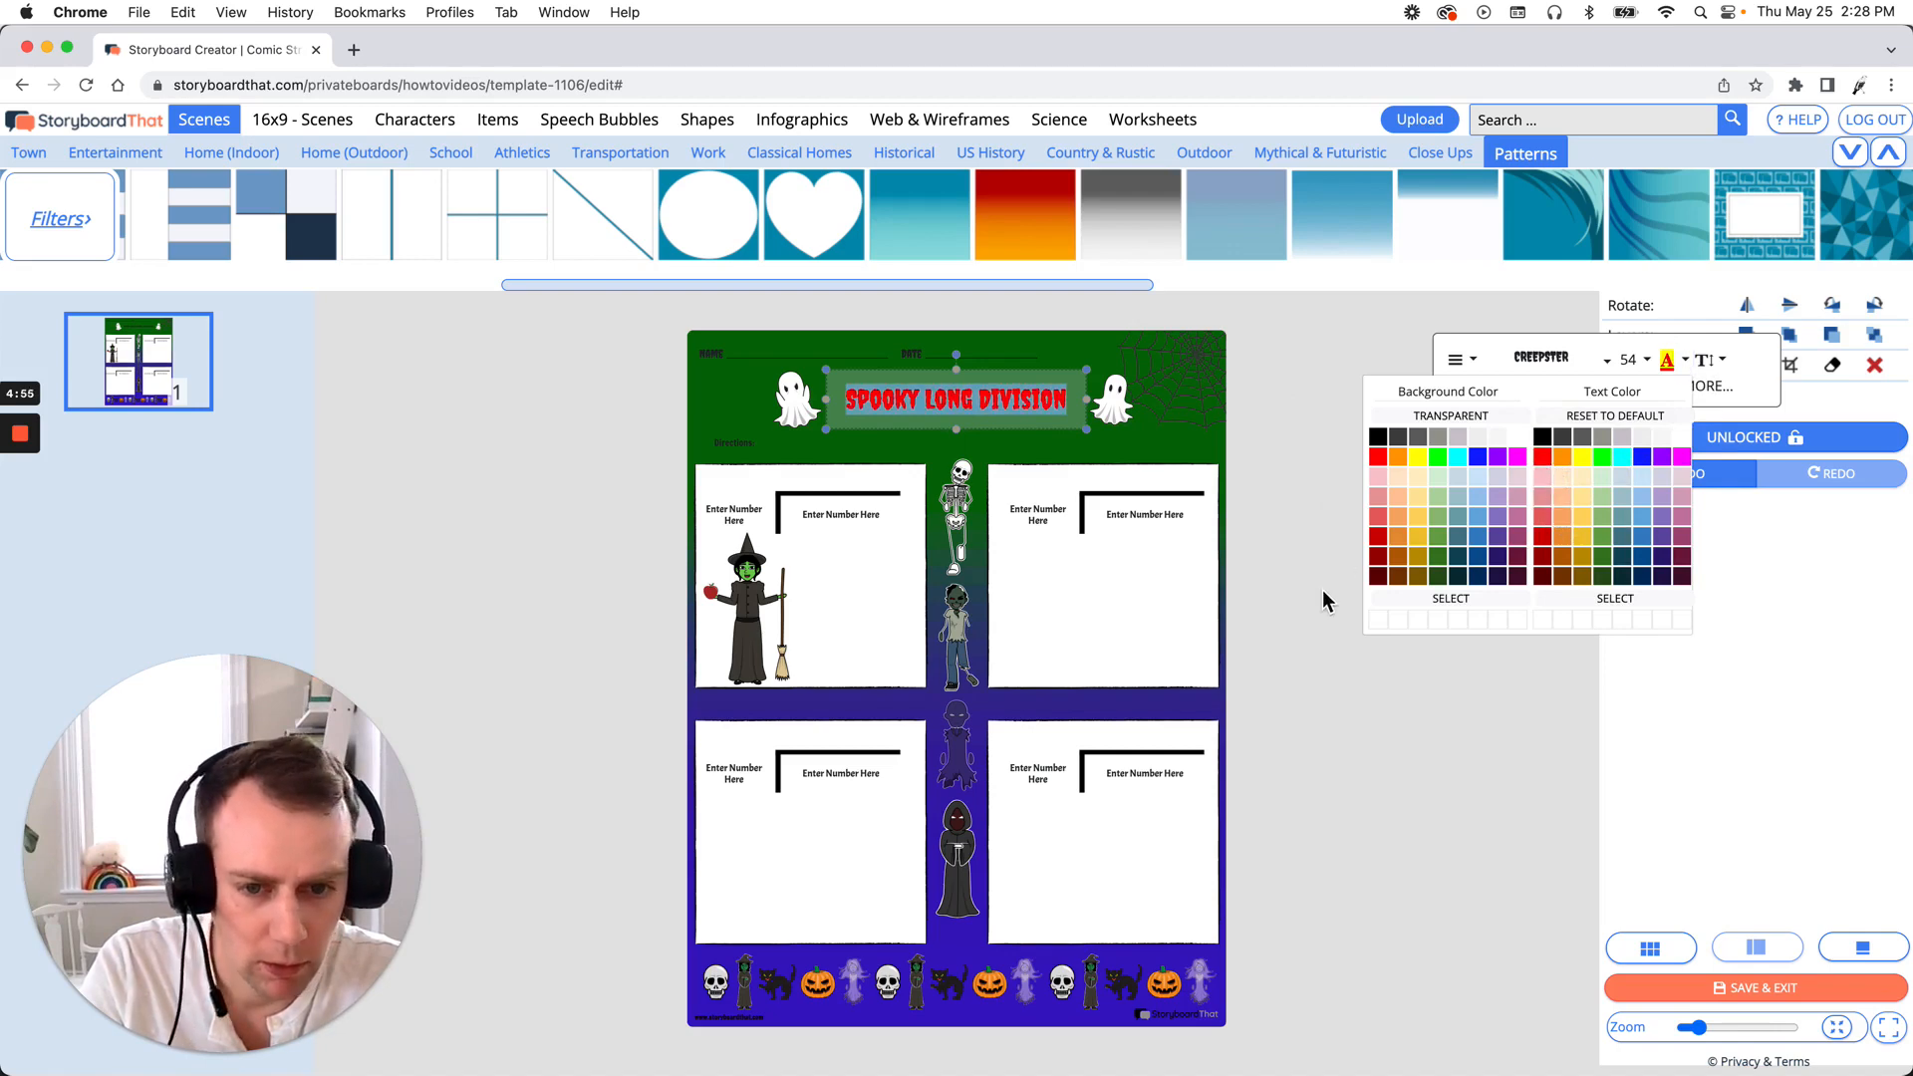
{"action": "left_click", "coordinate": [1327, 594]}
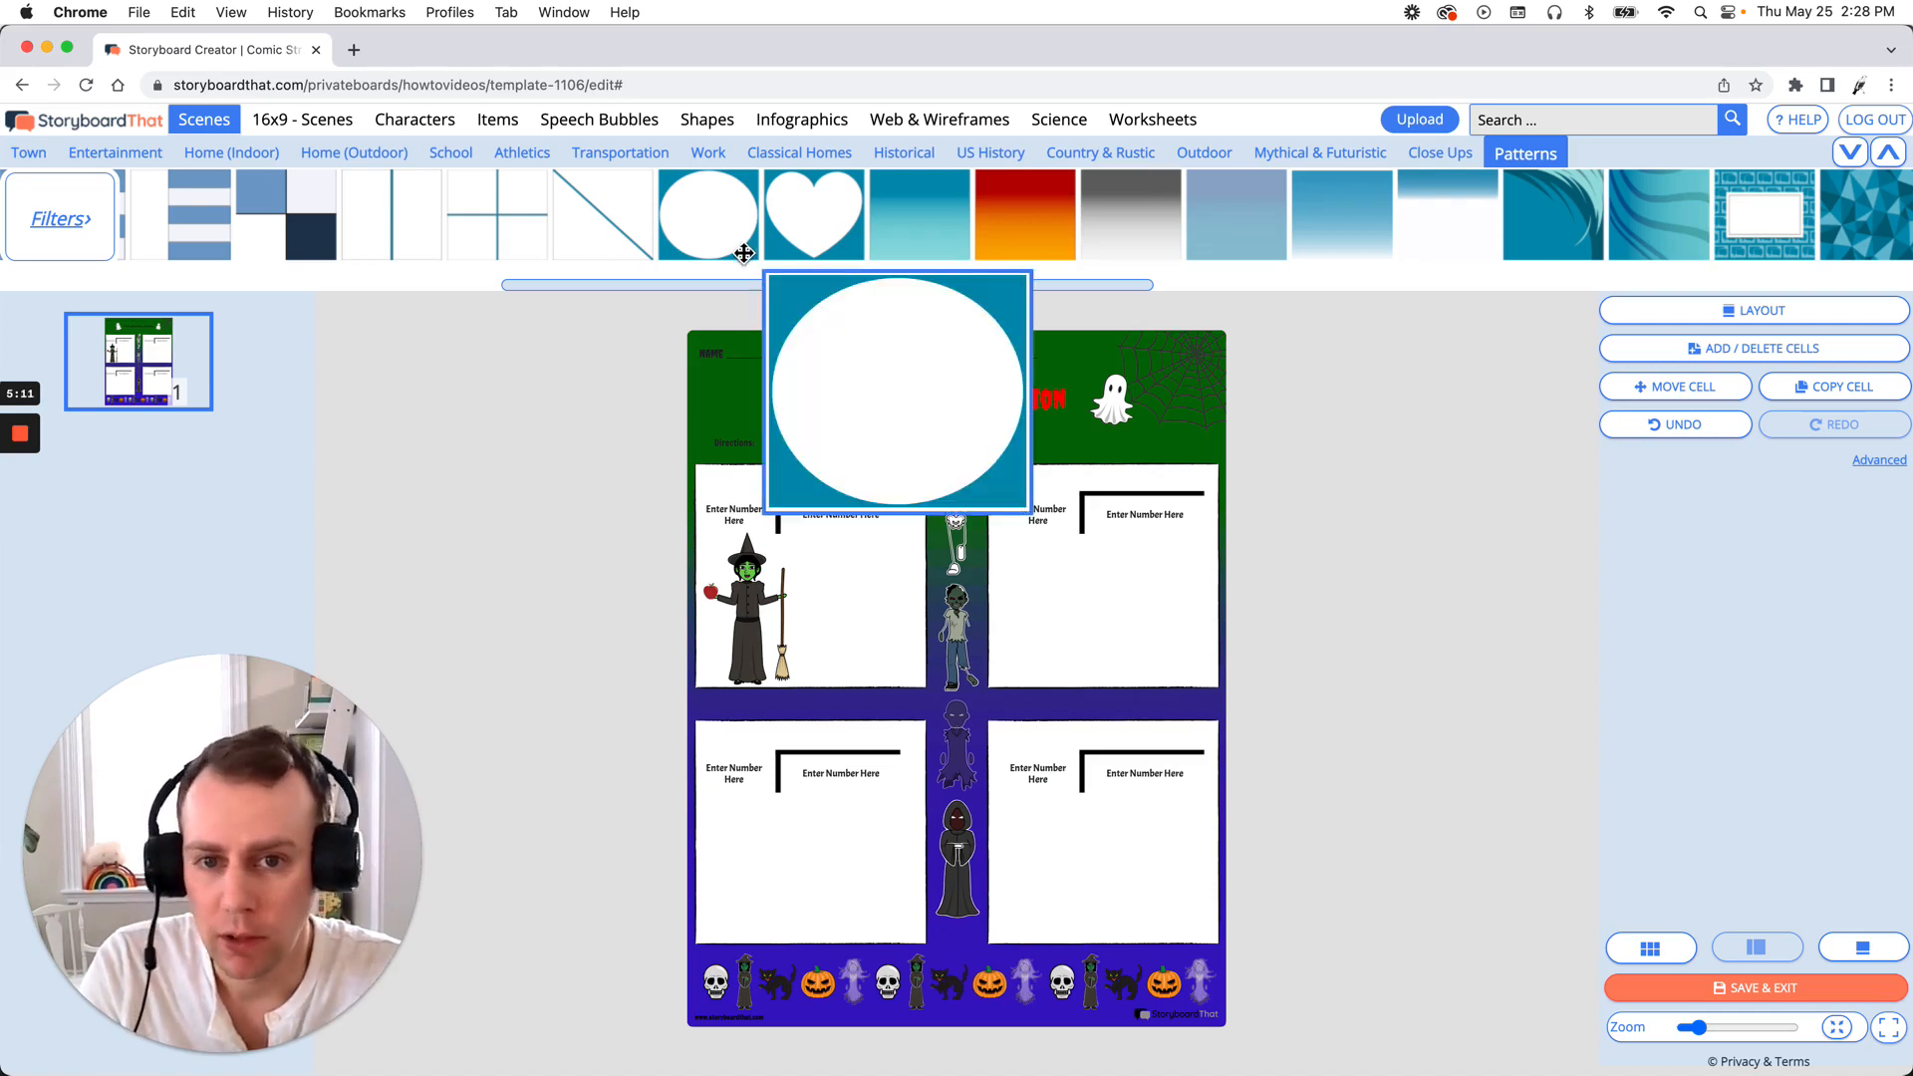
- Look through the Math elements of the Worksheets category, including the multiplication and long division layouts
{"action": "left_click", "coordinate": [1153, 131]}
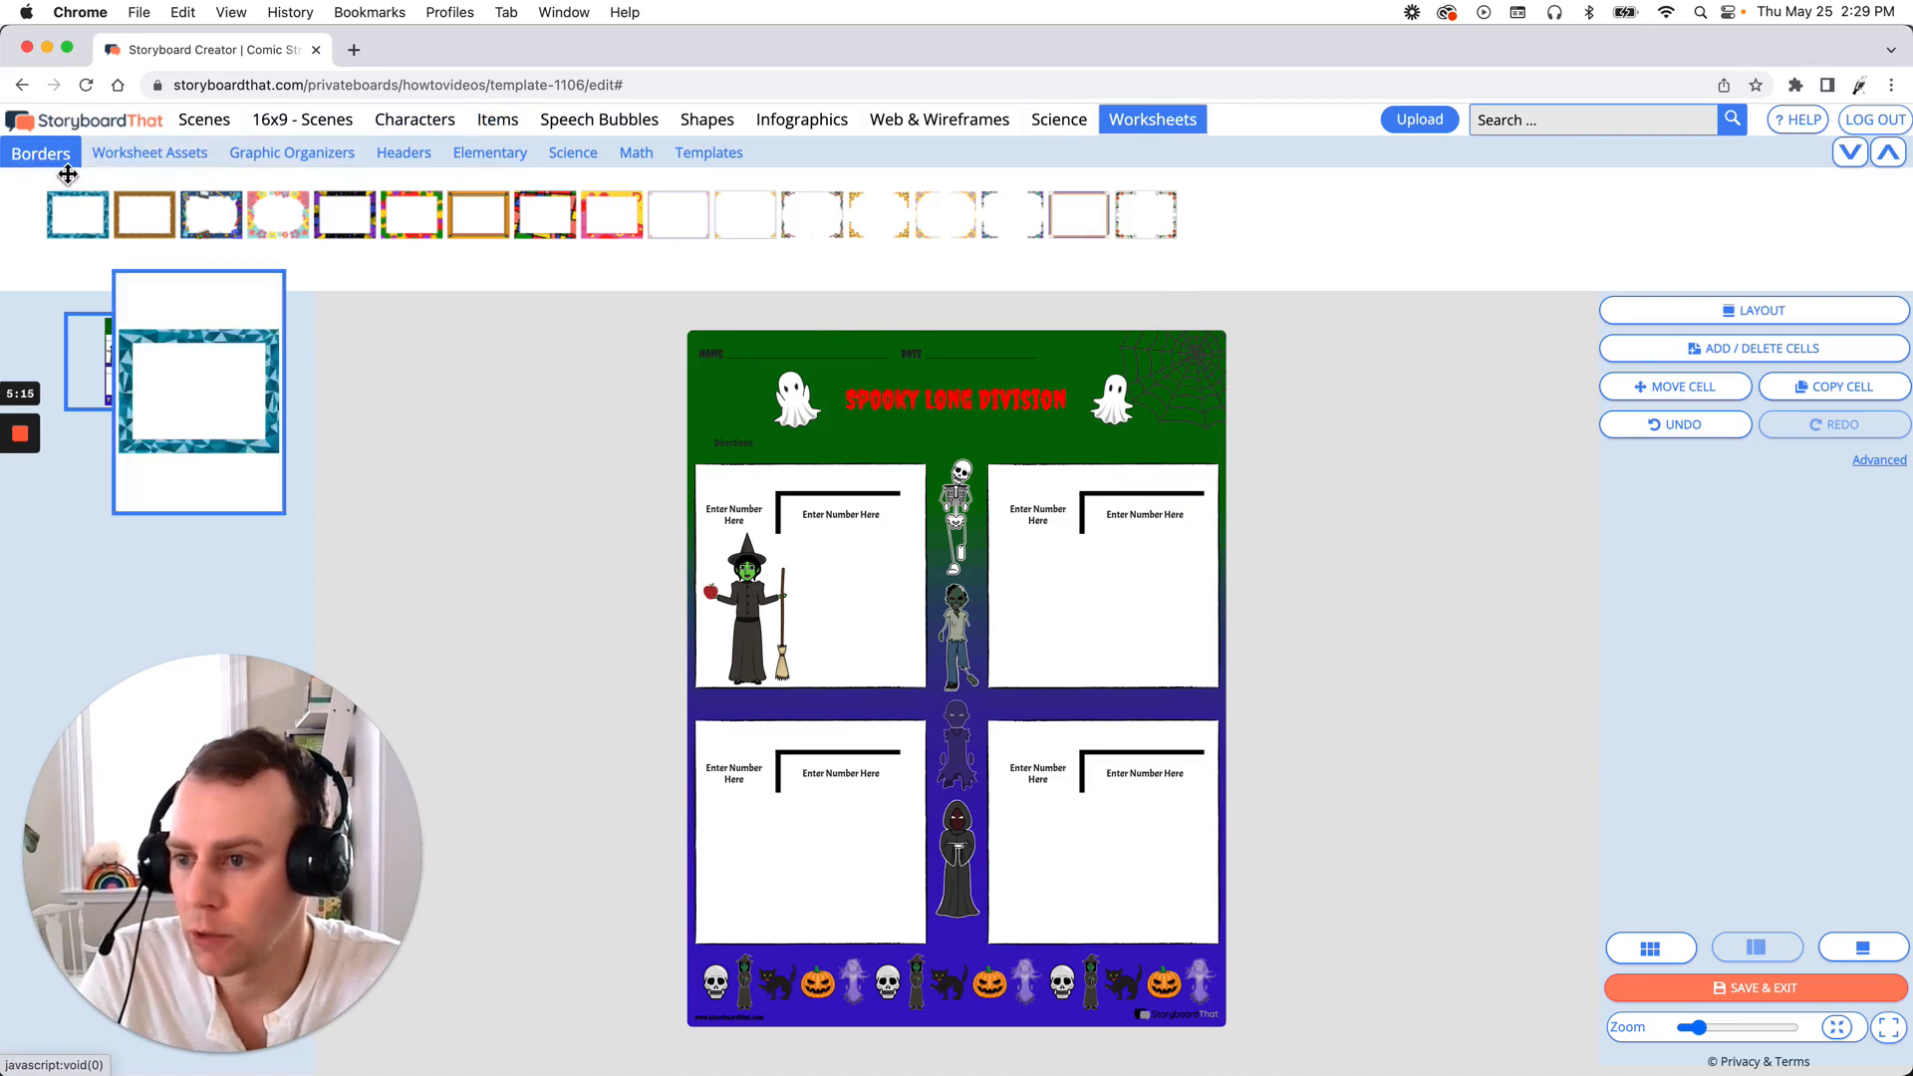
{"action": "left_click", "coordinate": [655, 171]}
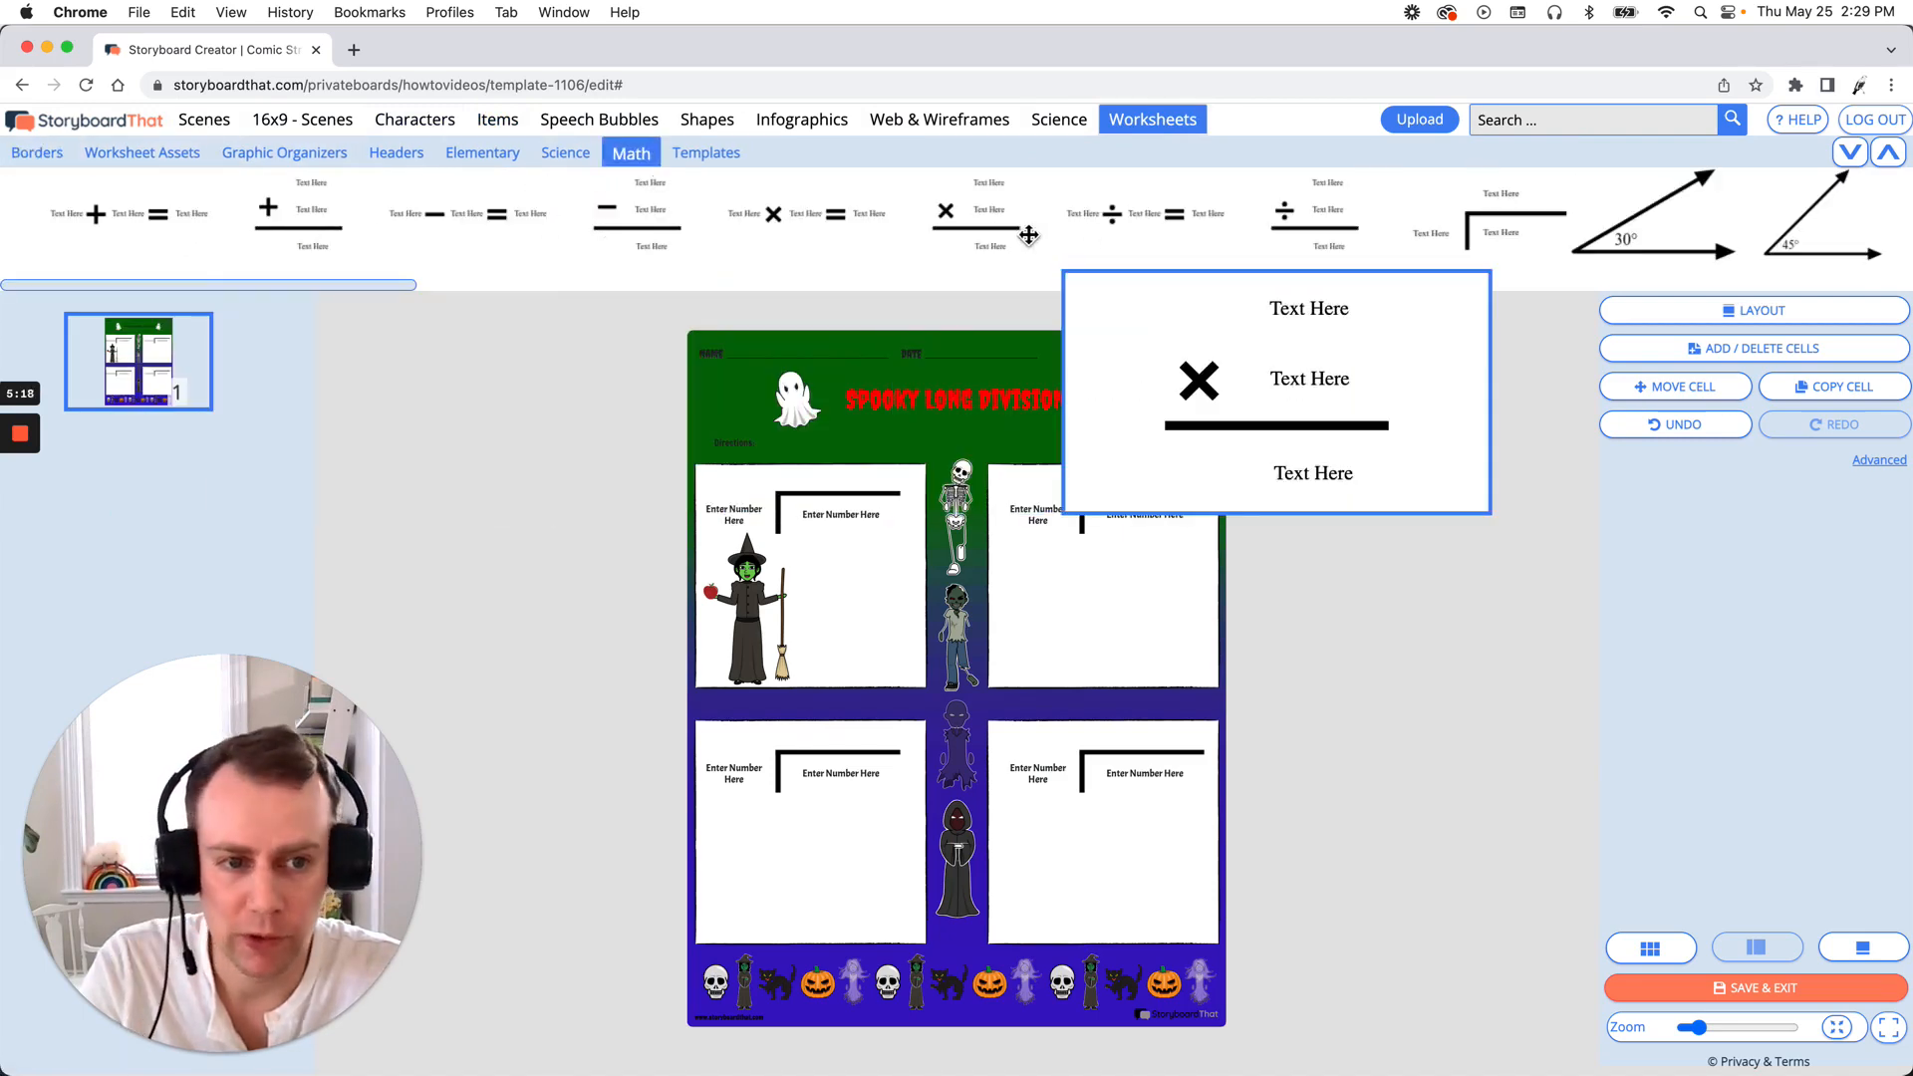
{"action": "mouse_move", "coordinate": [1538, 234]}
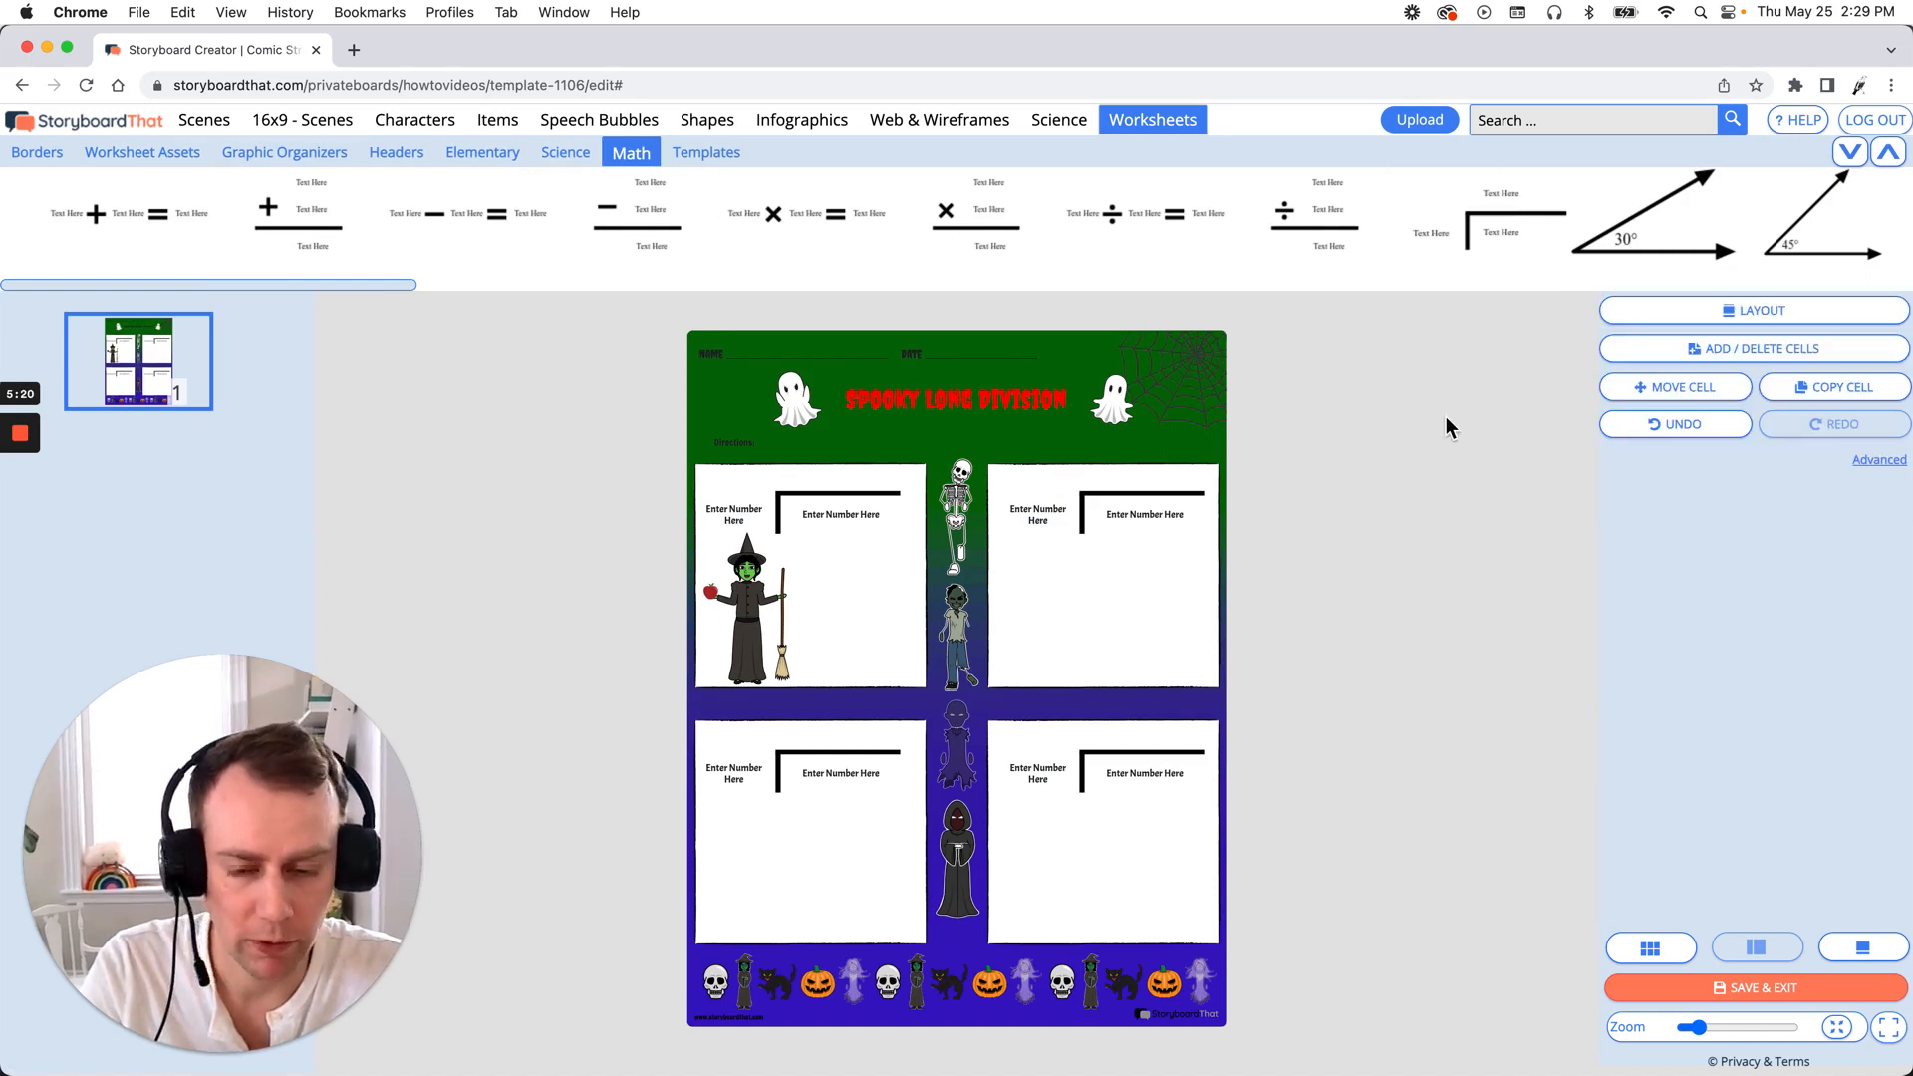